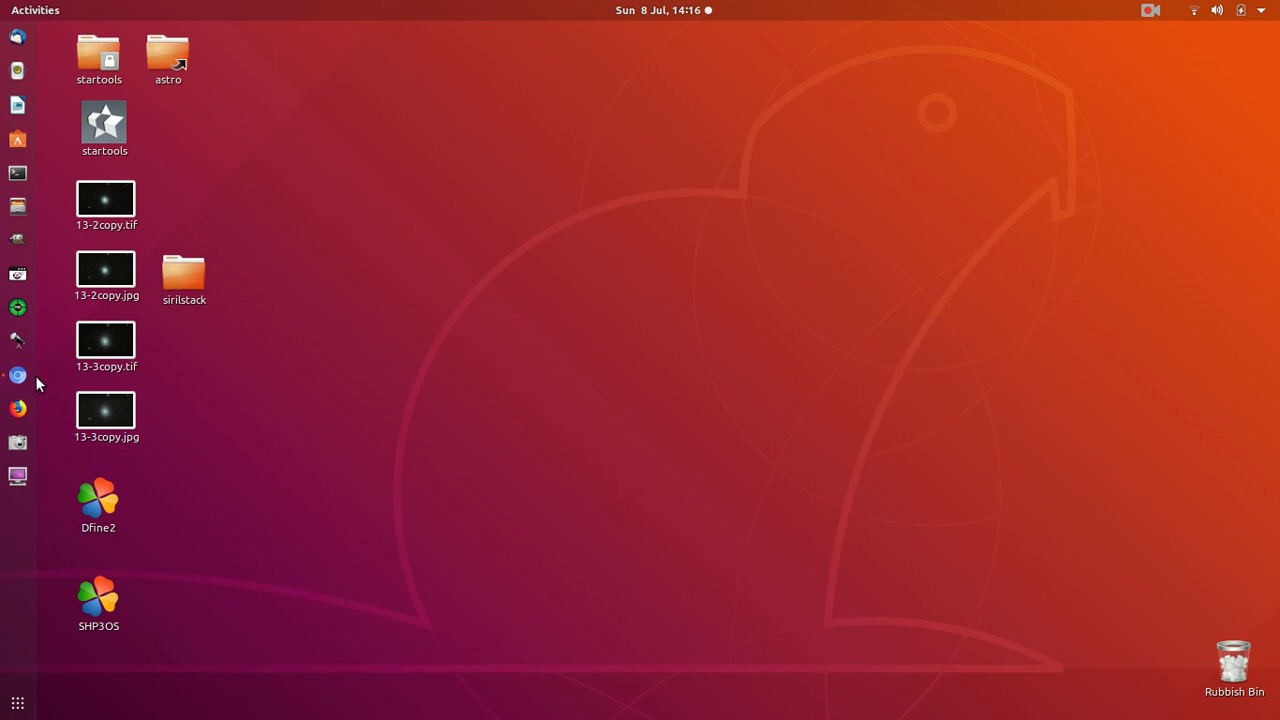
- Open the Chromium browser to view the Siril PPA installation page on Launchpad, and close the browser
left_click(17, 378)
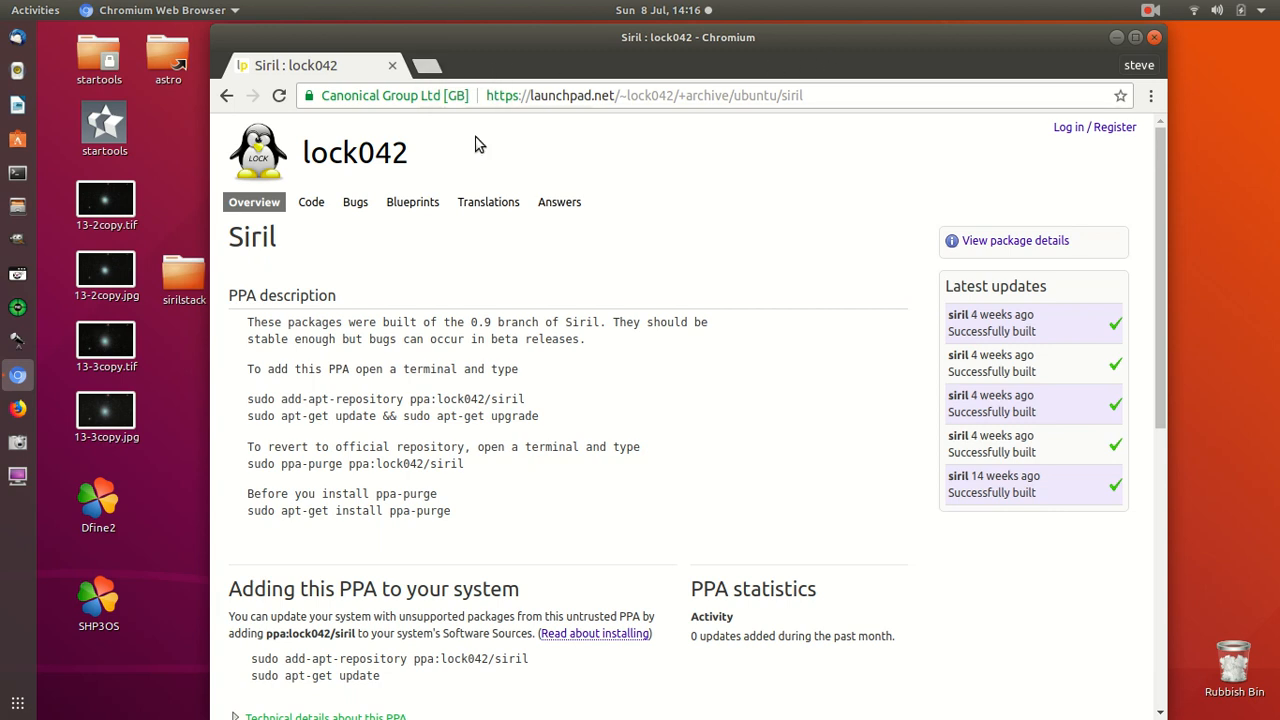
left_click(1154, 39)
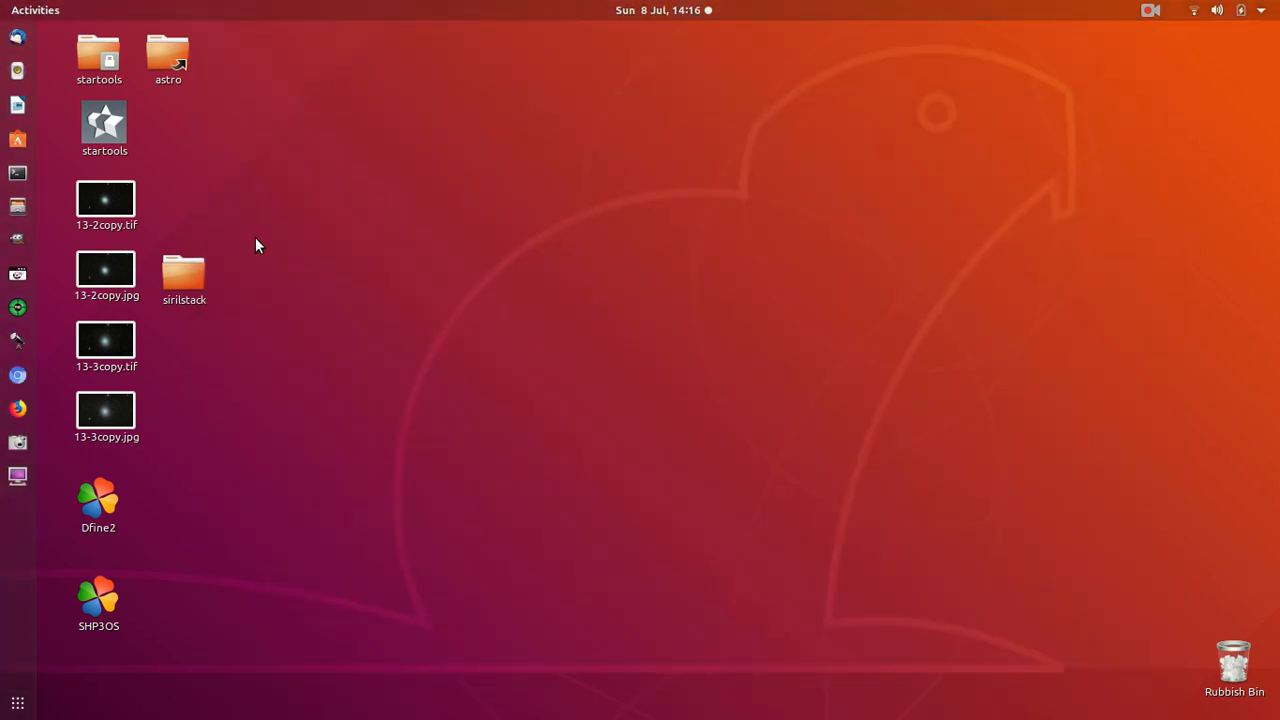
- Examine the contents of the bias, flat and light folders inside the sirilstack desktop folder, and close the file manager
double_click(188, 278)
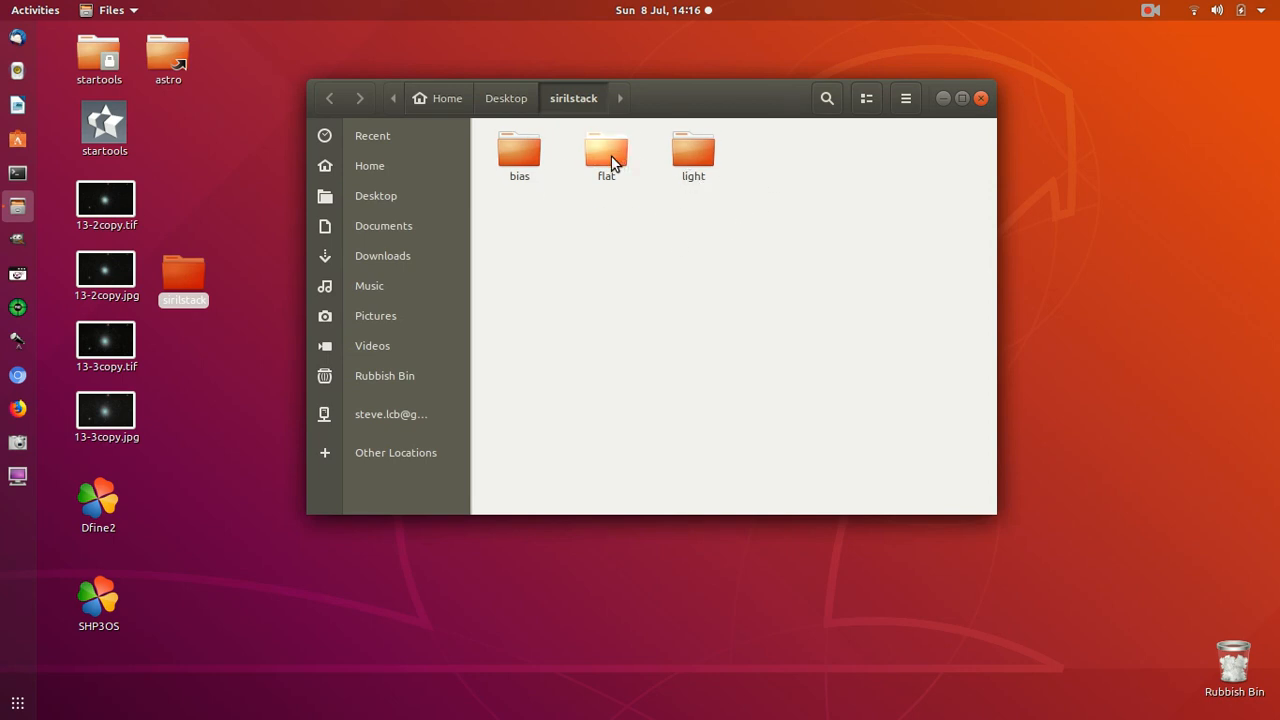
double_click(522, 153)
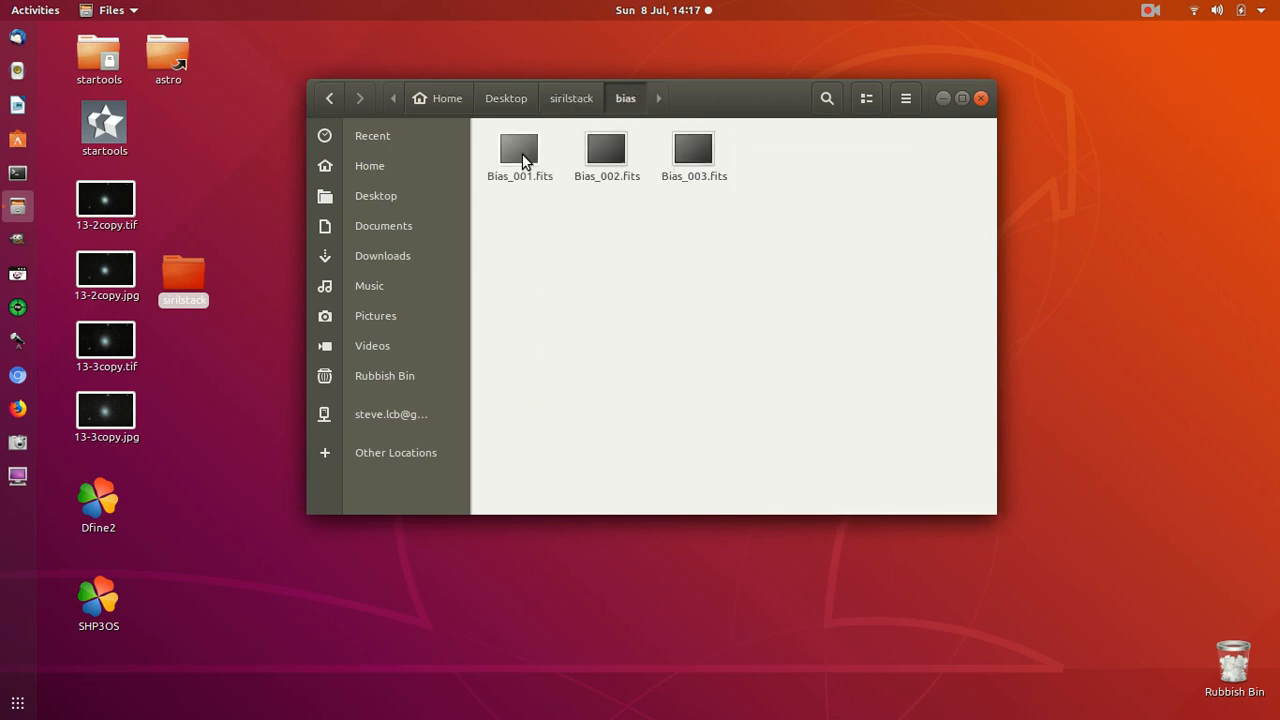
left_click(330, 98)
double_click(609, 156)
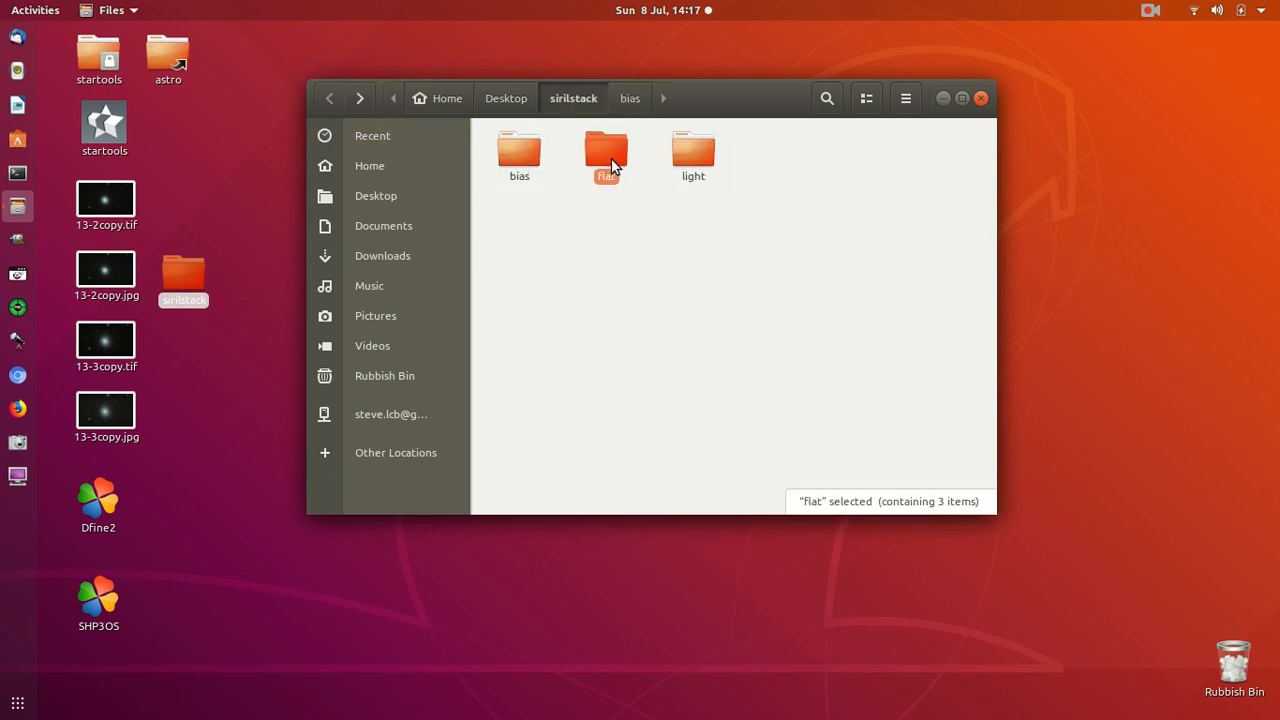
left_click(325, 99)
double_click(694, 152)
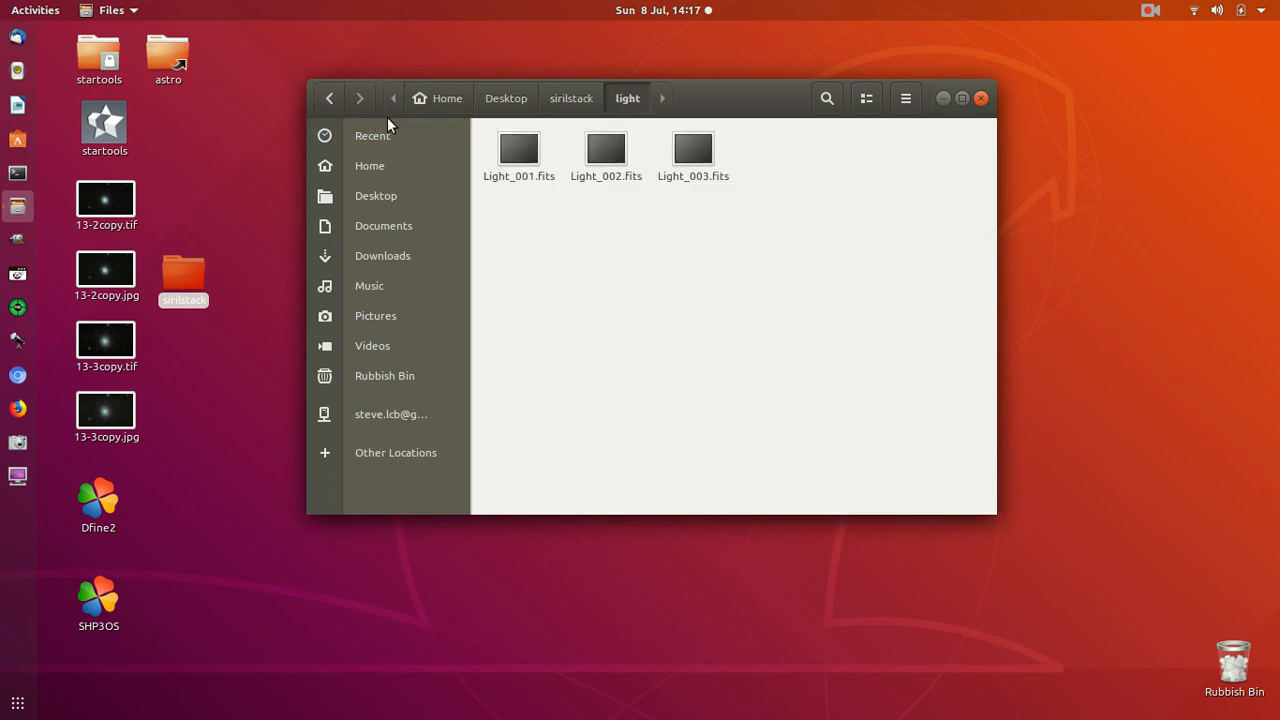
left_click(329, 99)
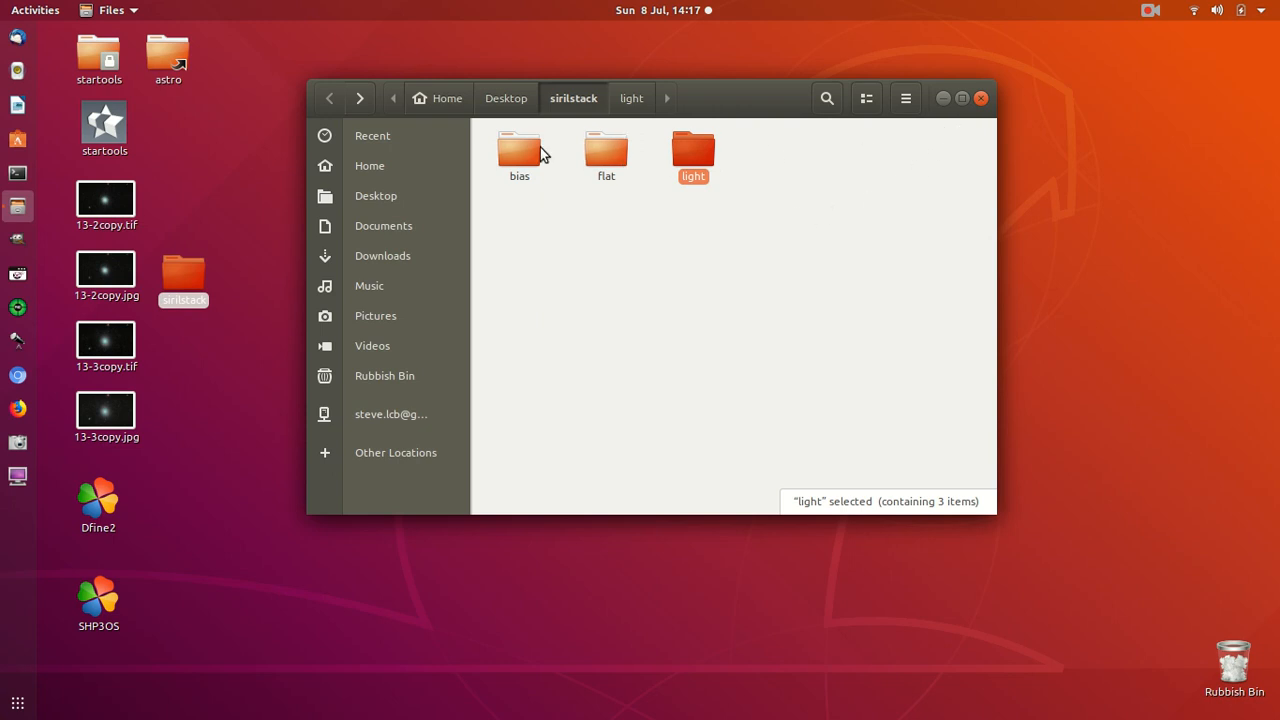
left_click(980, 98)
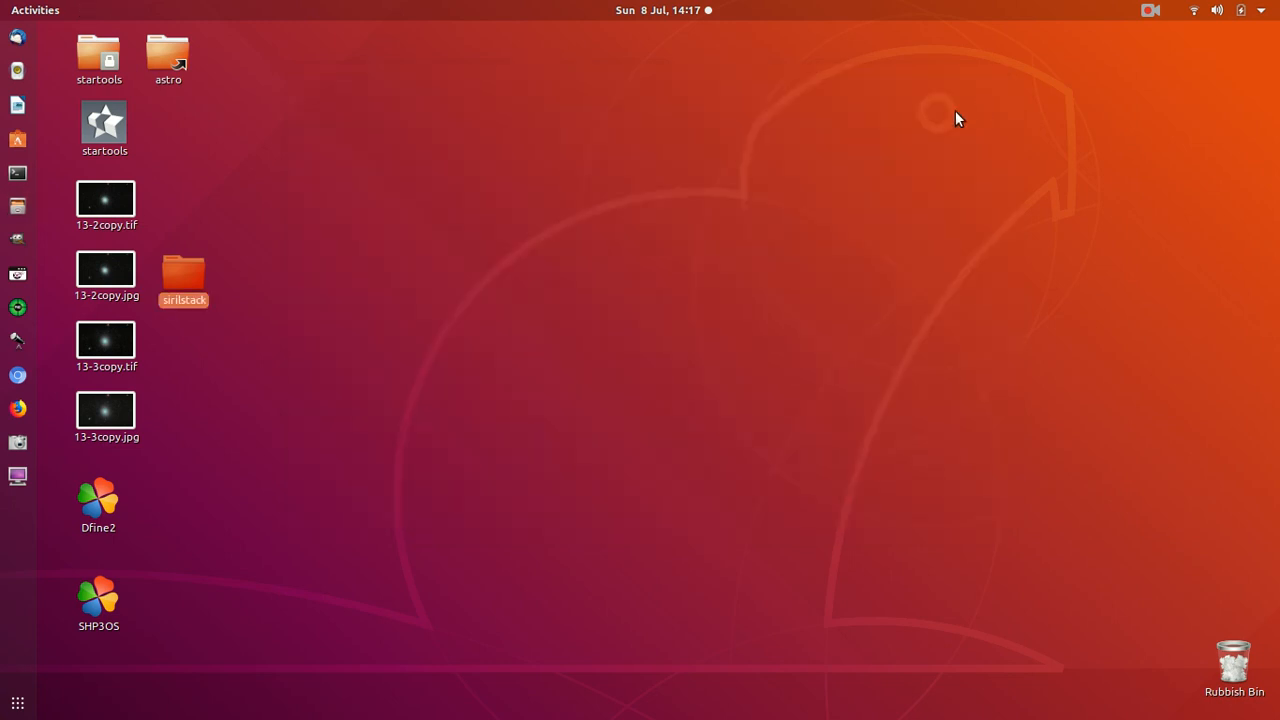
- Launch Siril and change its working directory to the bias folder in Desktop/sirilstack
left_click(18, 274)
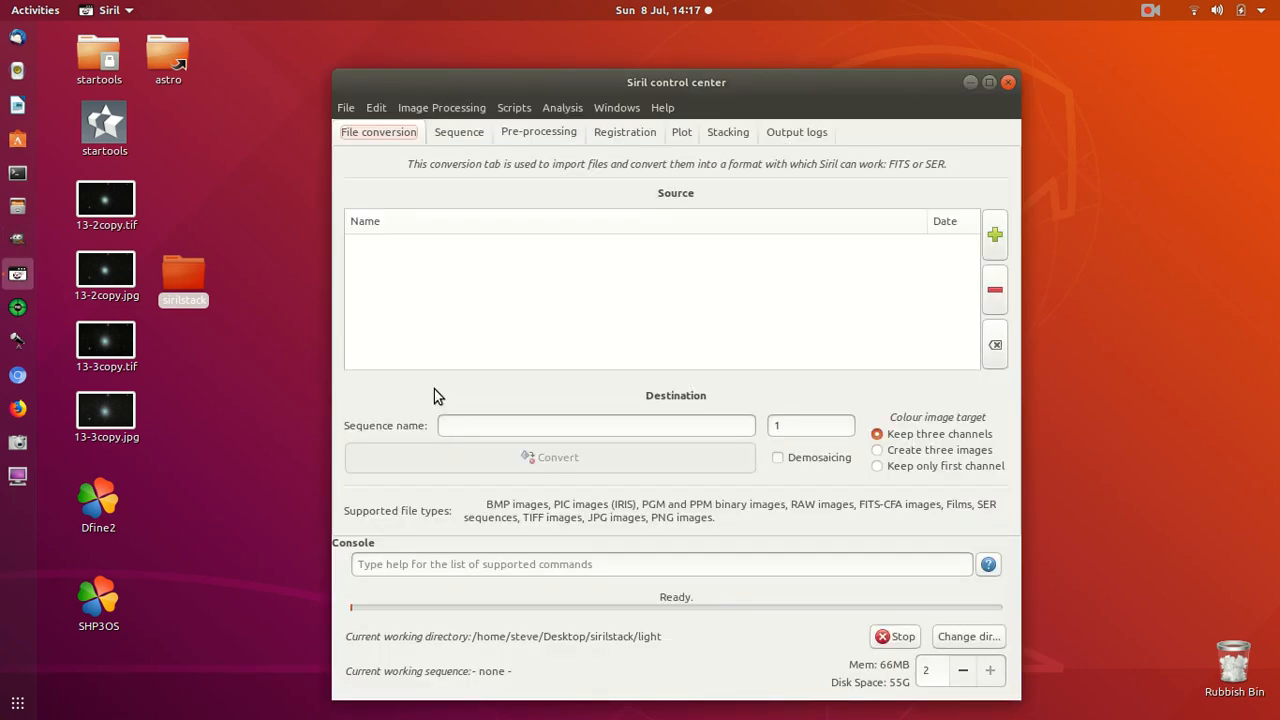
left_click_drag(694, 75, 728, 44)
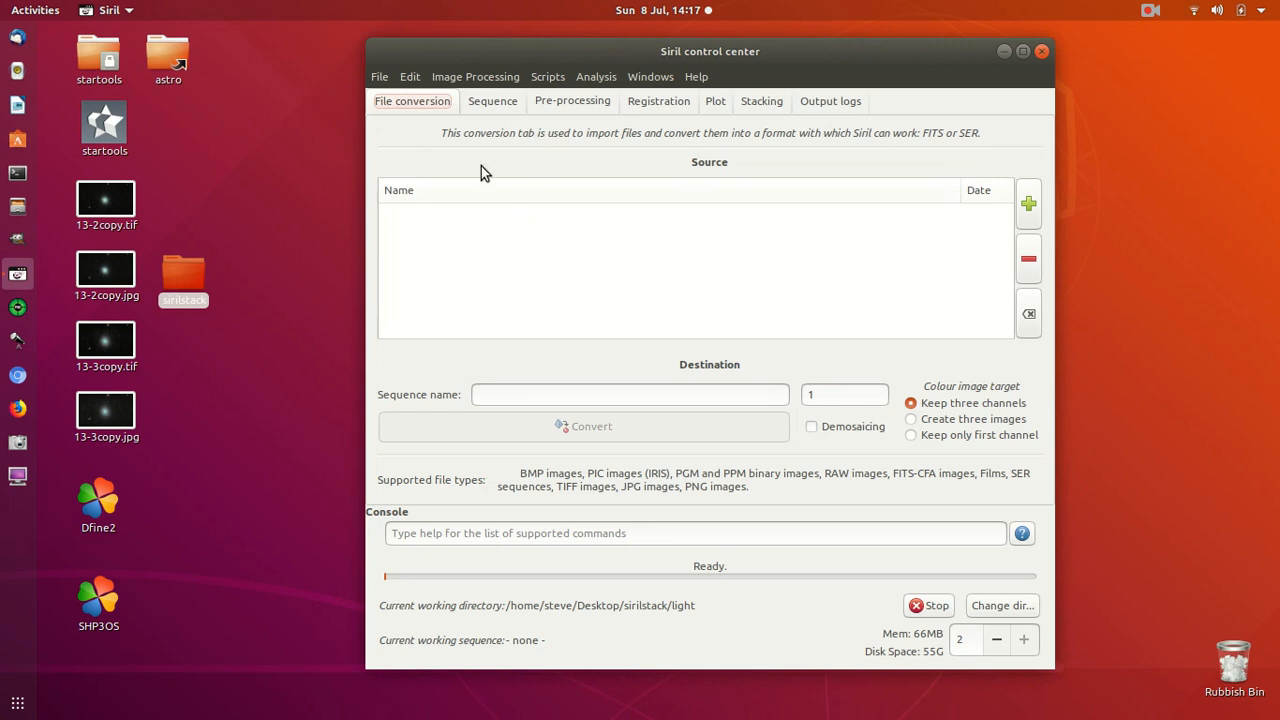
left_click(492, 104)
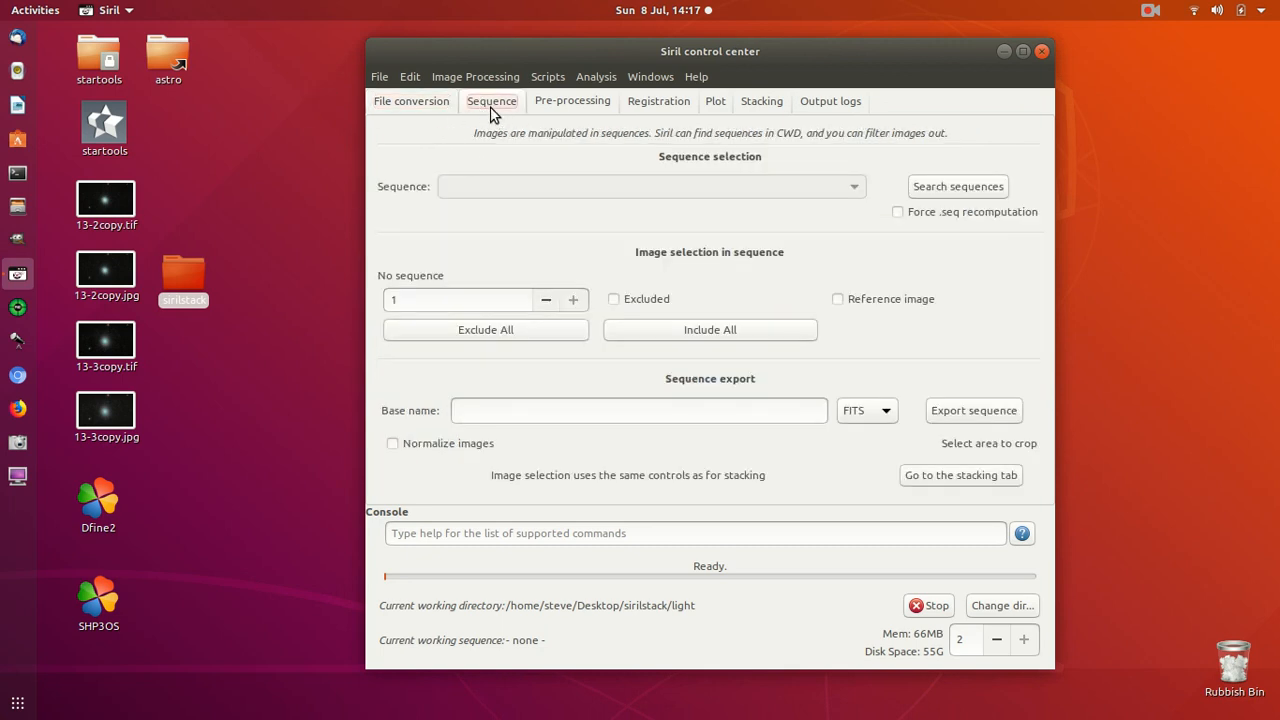
left_click(977, 611)
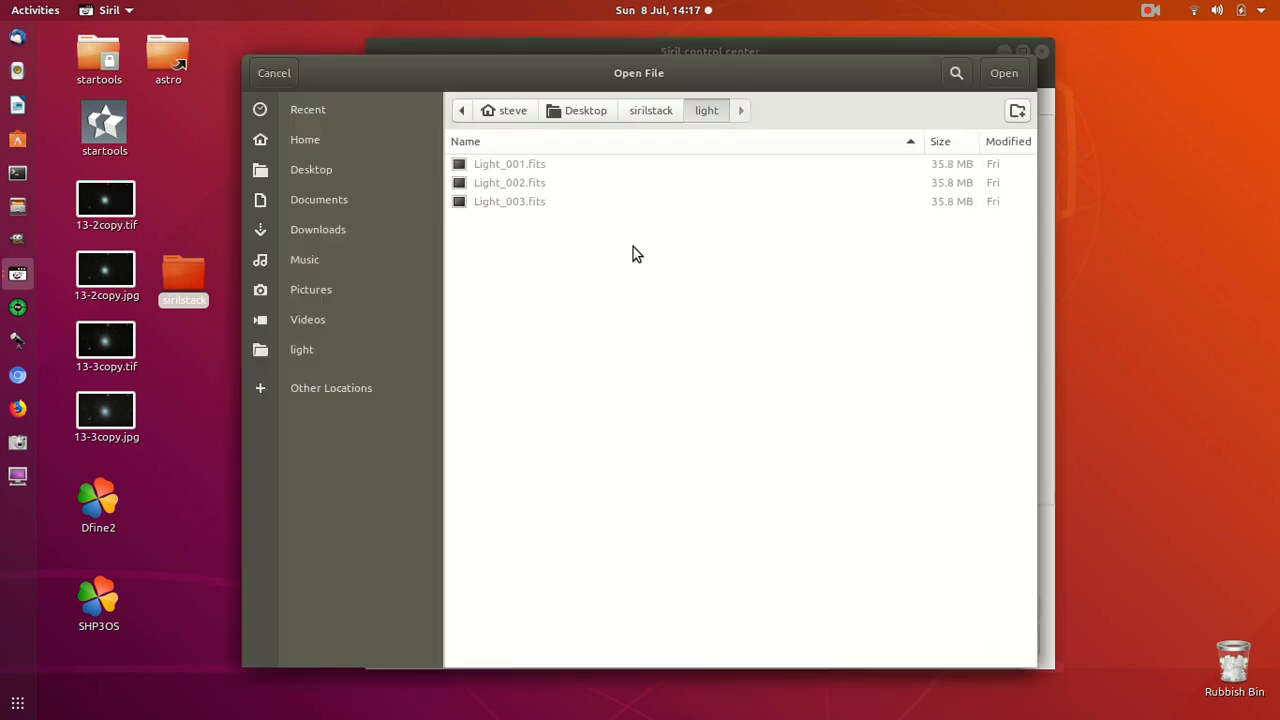
left_click(583, 121)
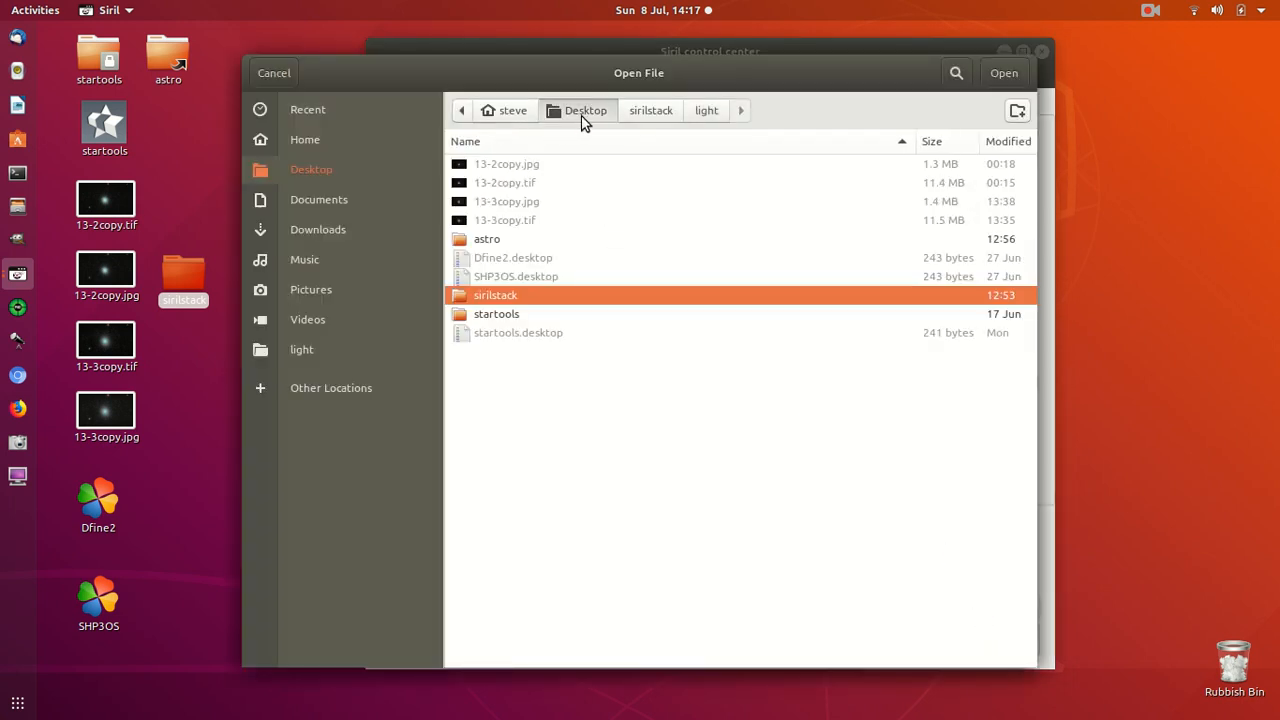
left_click(651, 115)
double_click(494, 164)
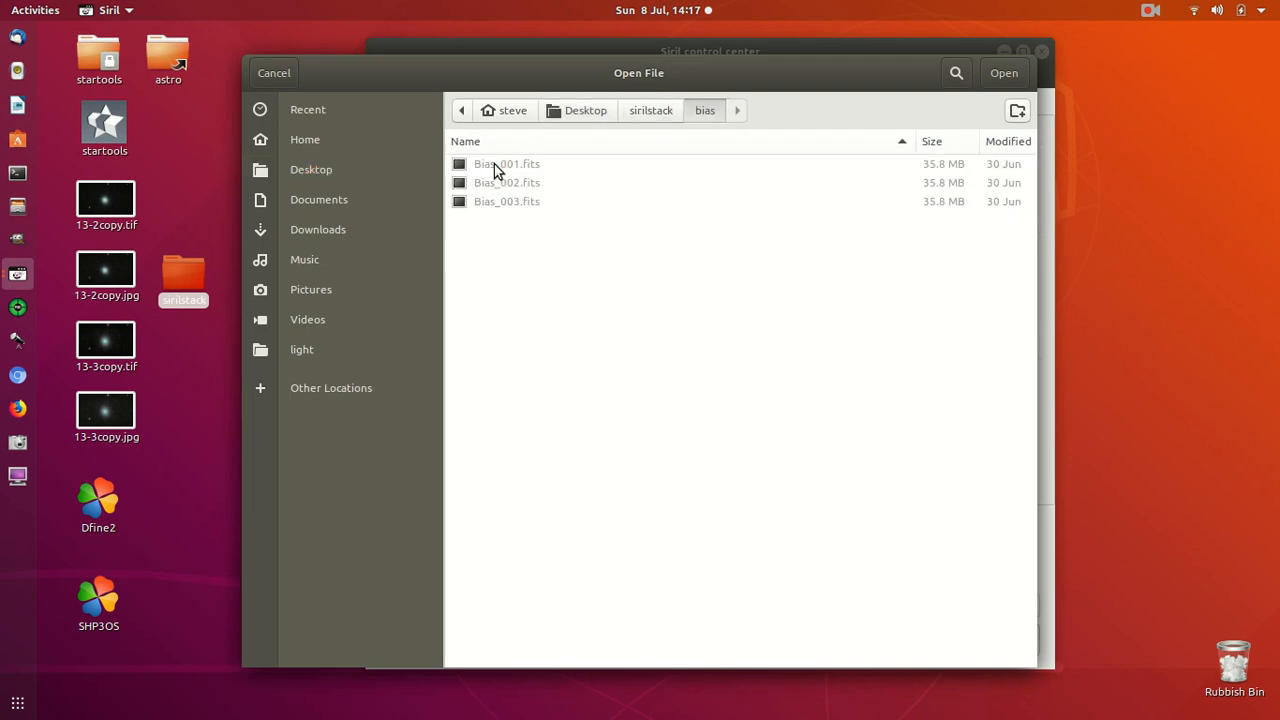
left_click(1004, 74)
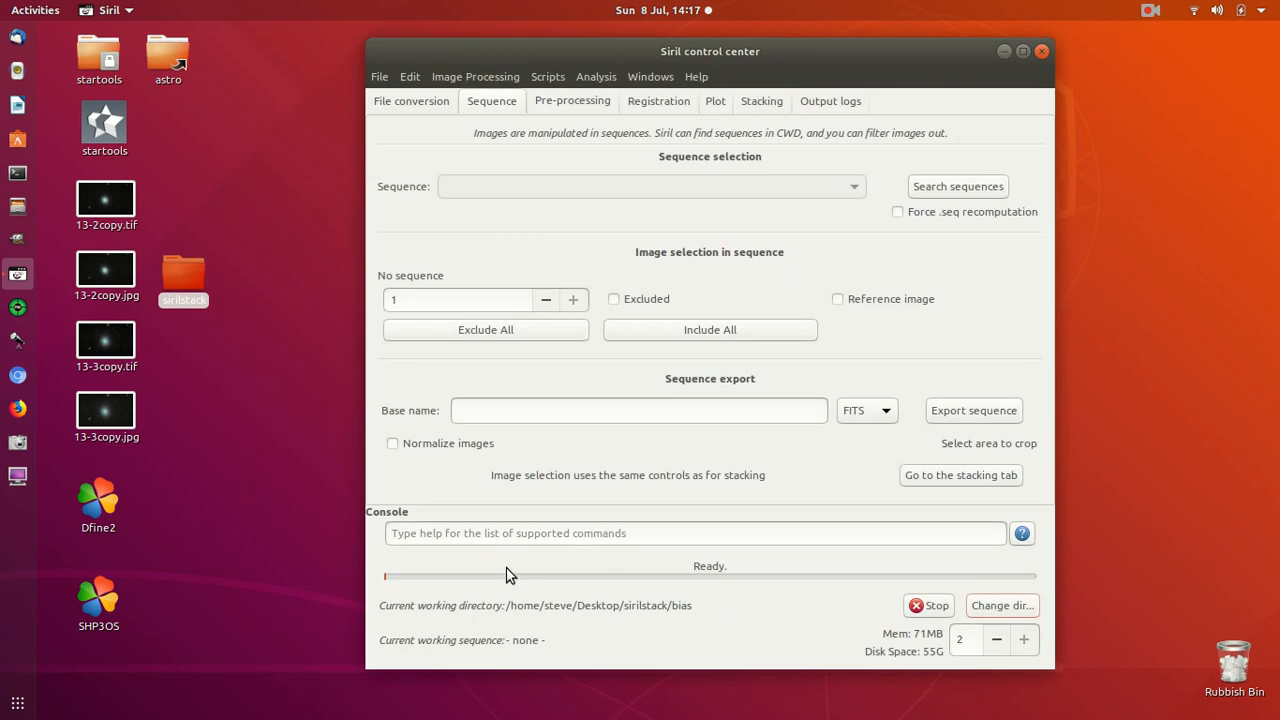
- Search for sequences in the bias folder to load the bias sequence, and close the image preview window
left_click(988, 188)
left_click(991, 191)
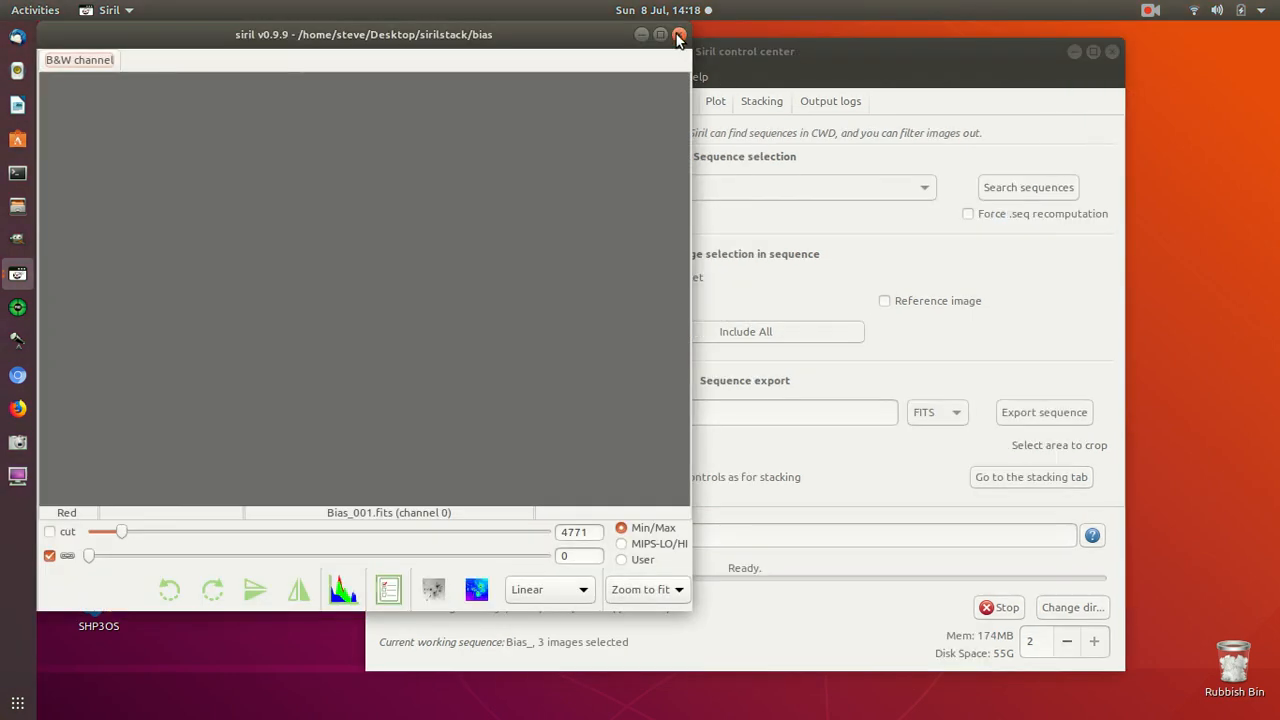
left_click(679, 34)
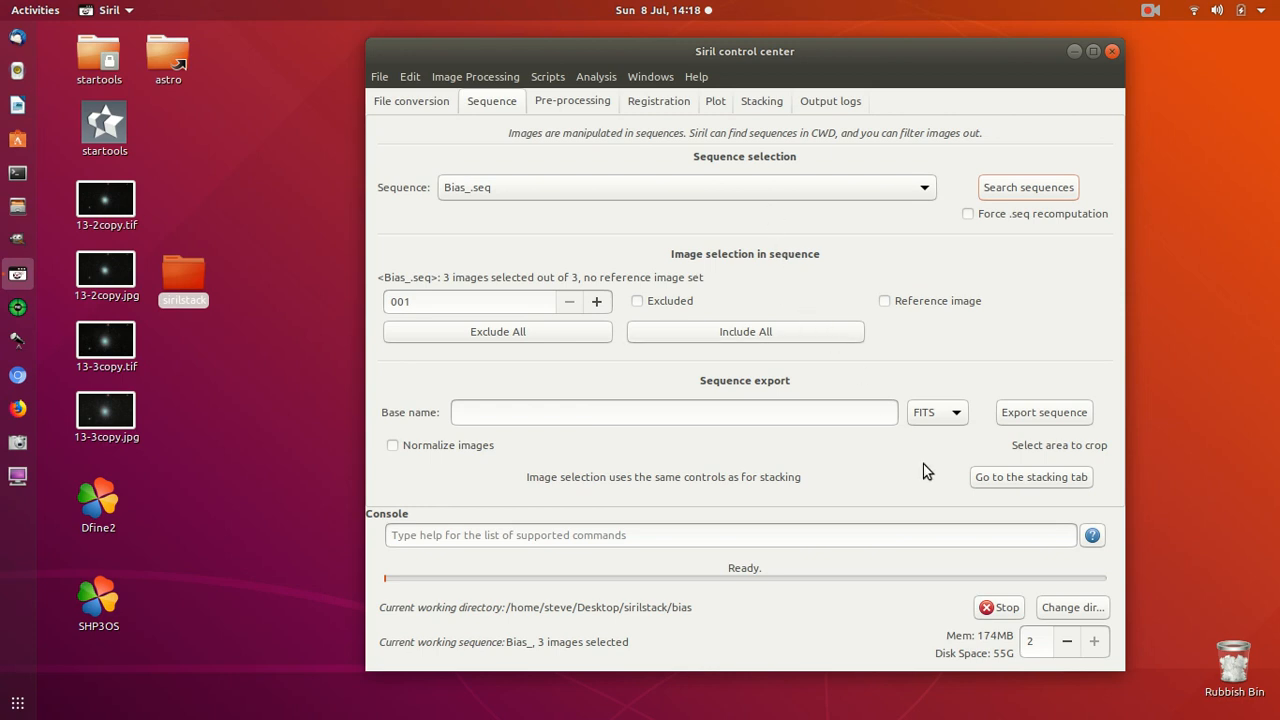
- Stack all the images of the bias sequence using Median stacking with No normalisation
left_click(991, 482)
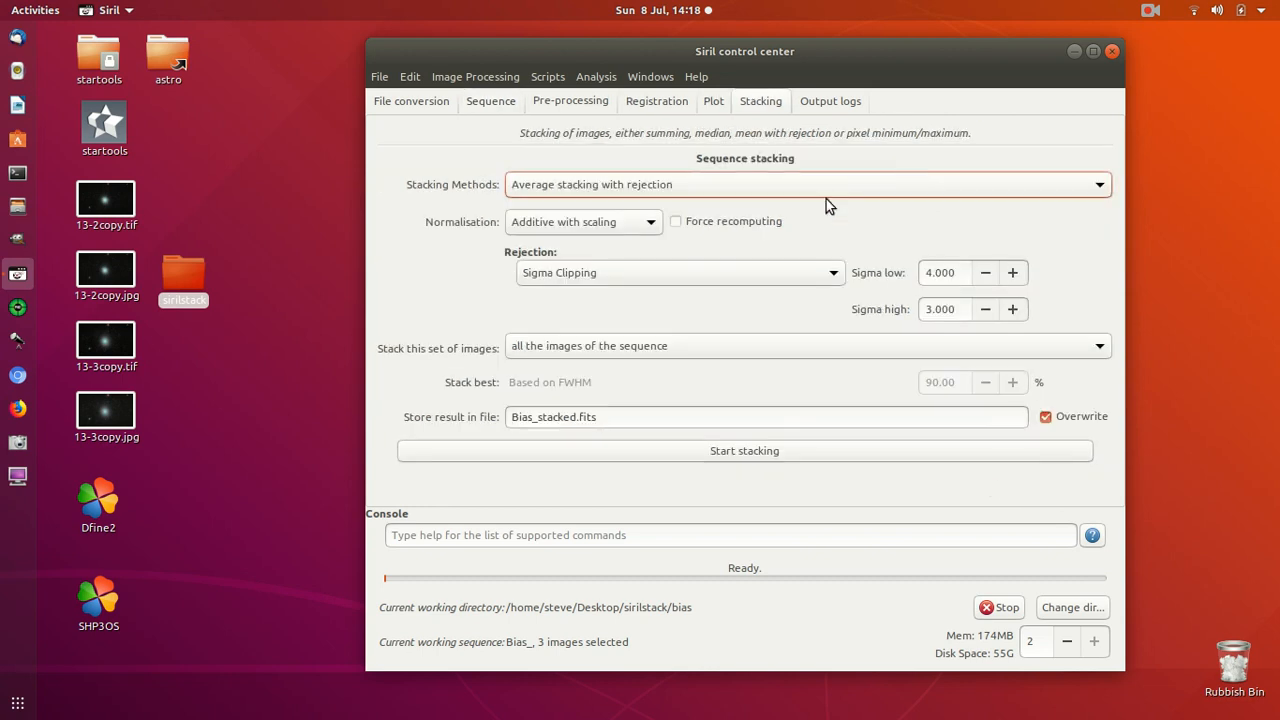
left_click(757, 200)
left_click(720, 203)
left_click(649, 224)
left_click(649, 224)
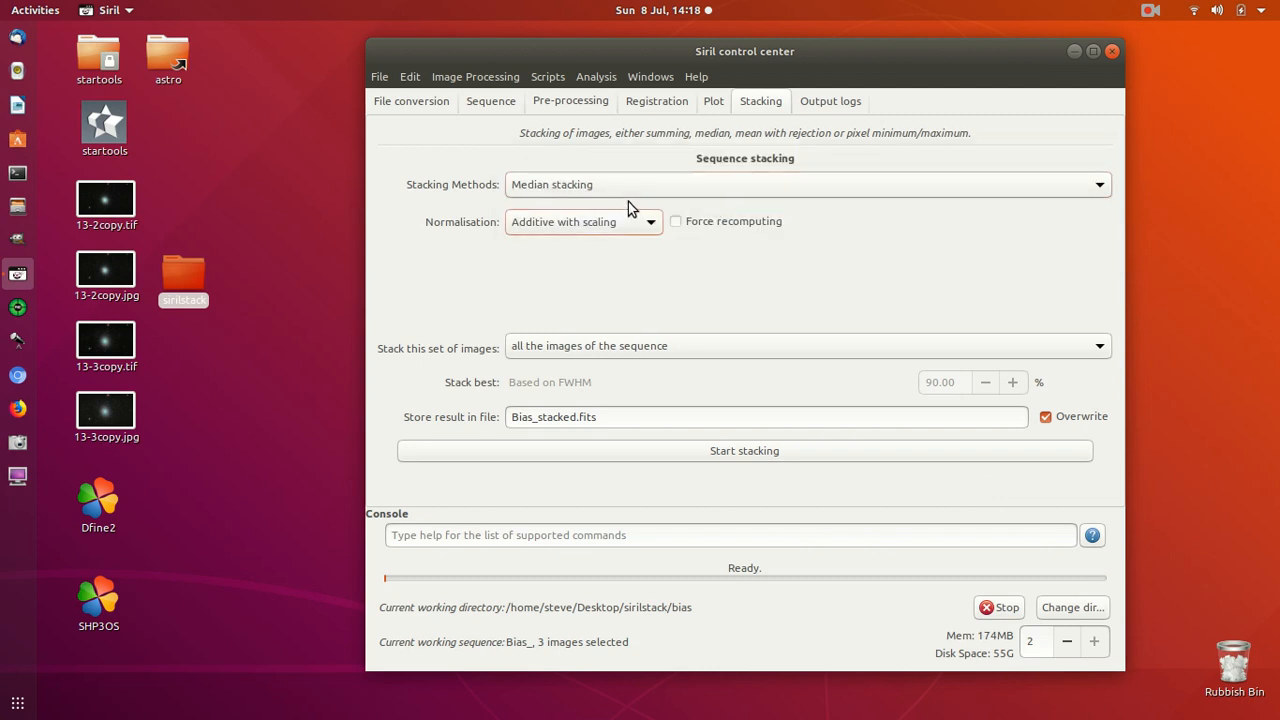
left_click(622, 222)
left_click(634, 153)
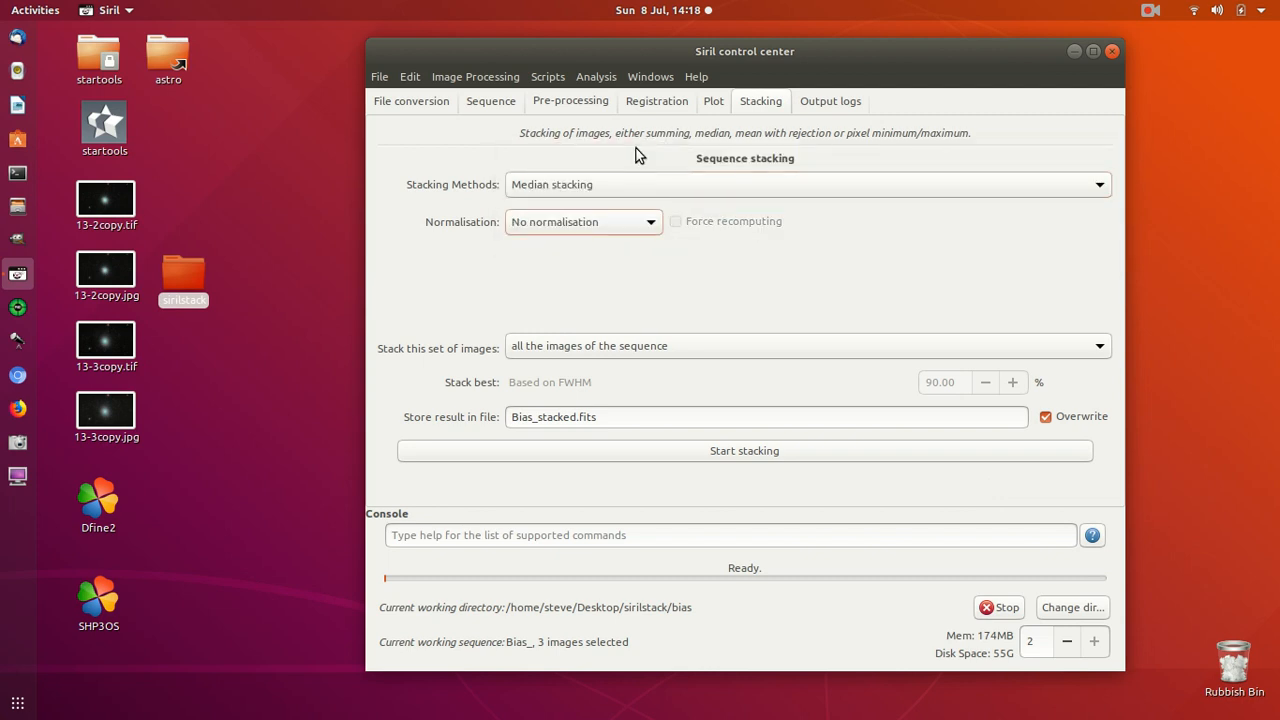
left_click(856, 454)
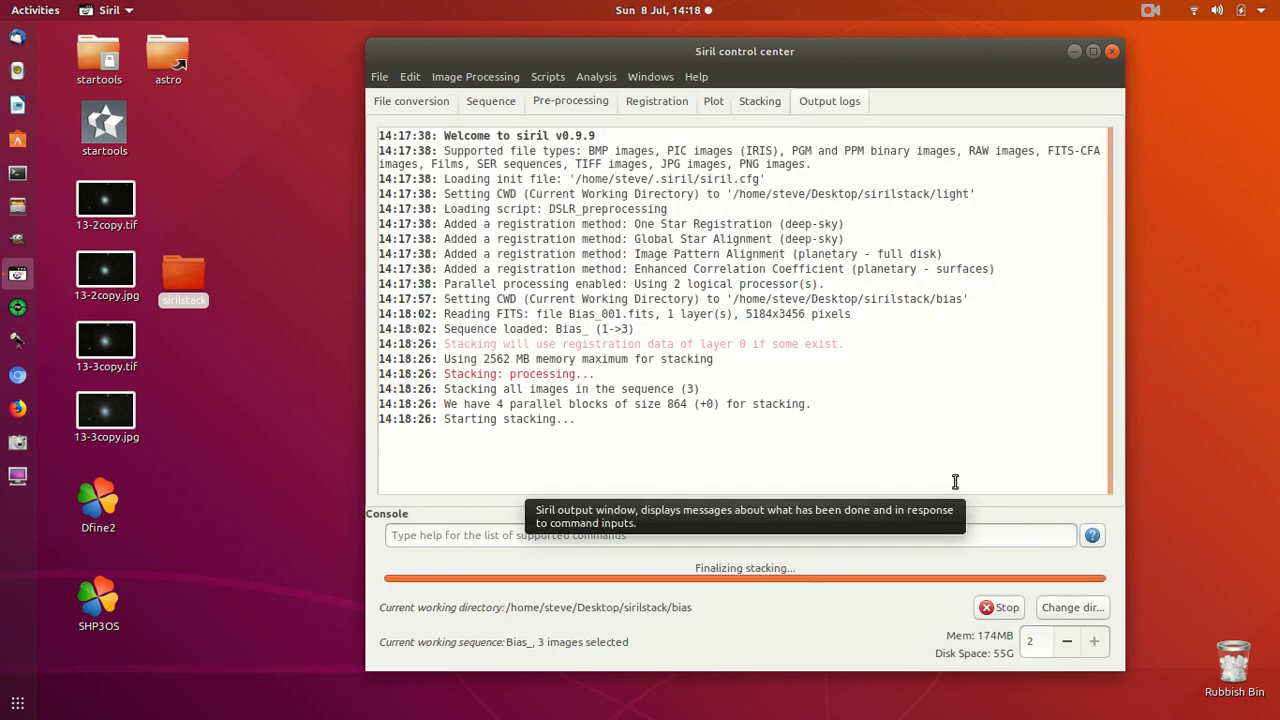
- Check the bias folder in sirilstack for the stacked FITS file, and close the file manager
left_click(183, 273)
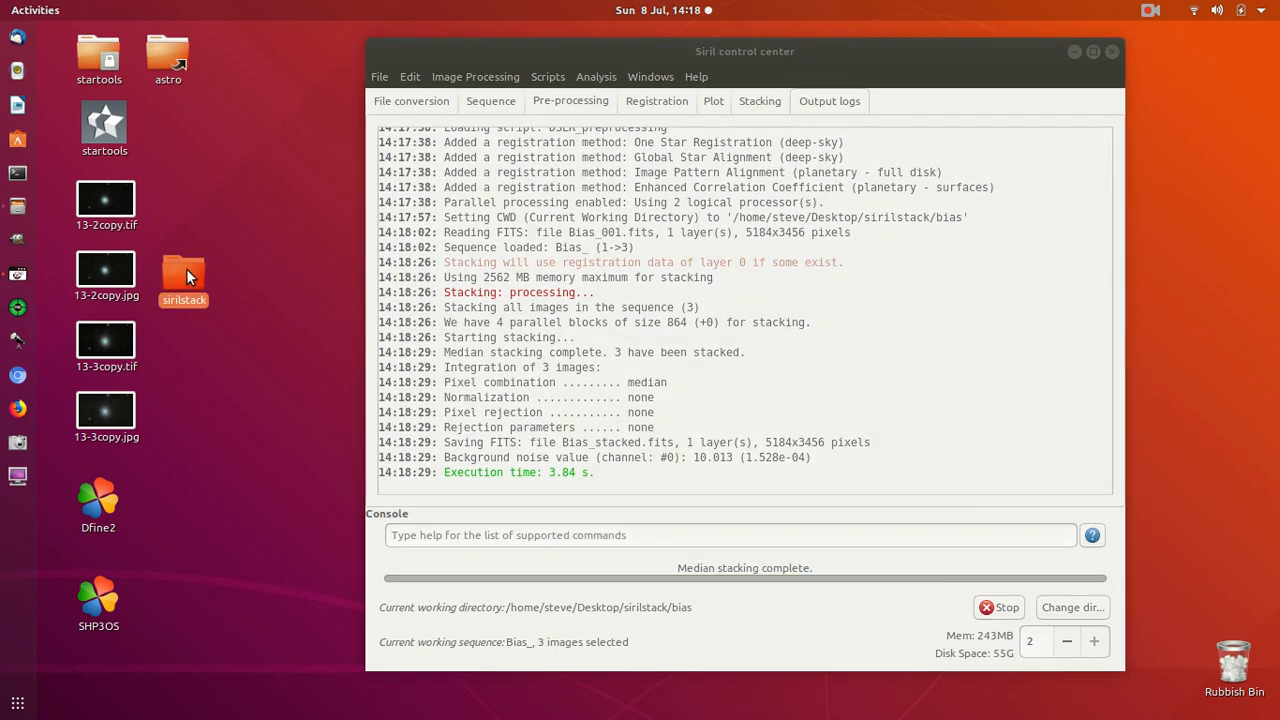
double_click(184, 271)
double_click(517, 150)
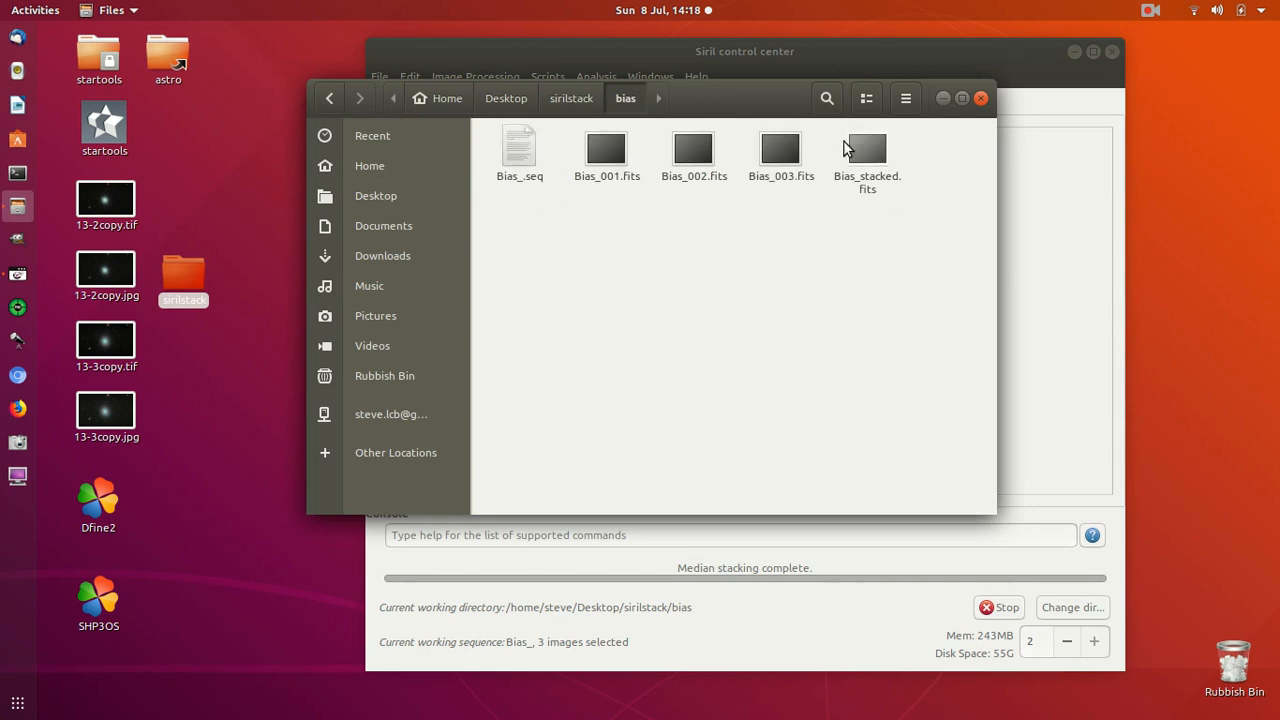
left_click(981, 99)
- Change Siril's working directory to the flat folder in Desktop/sirilstack
left_click(1058, 610)
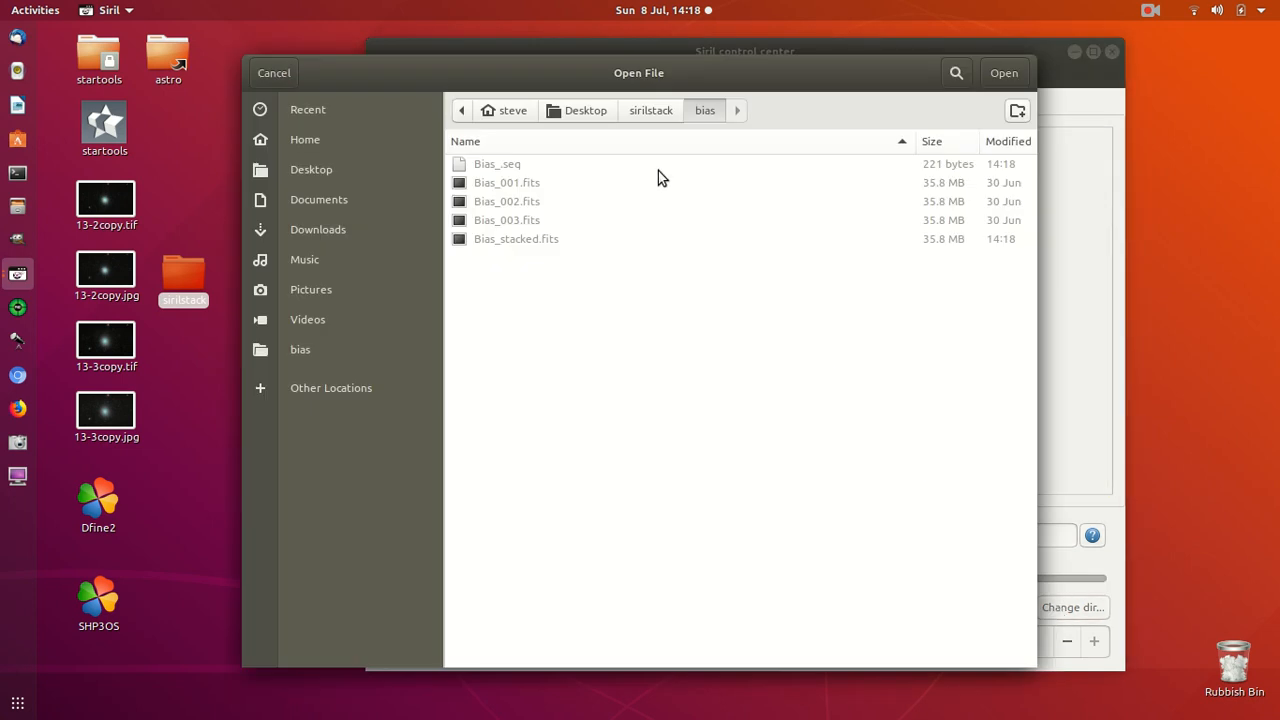
left_click(652, 111)
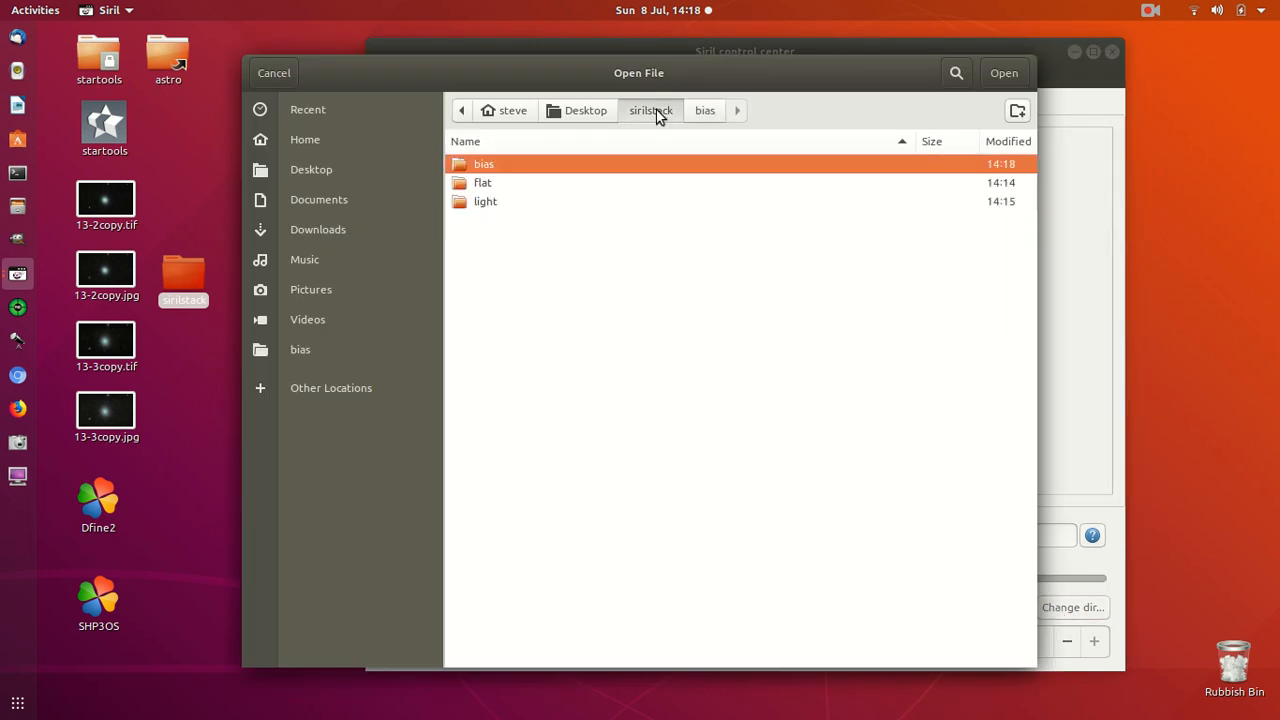
left_click(506, 188)
double_click(506, 186)
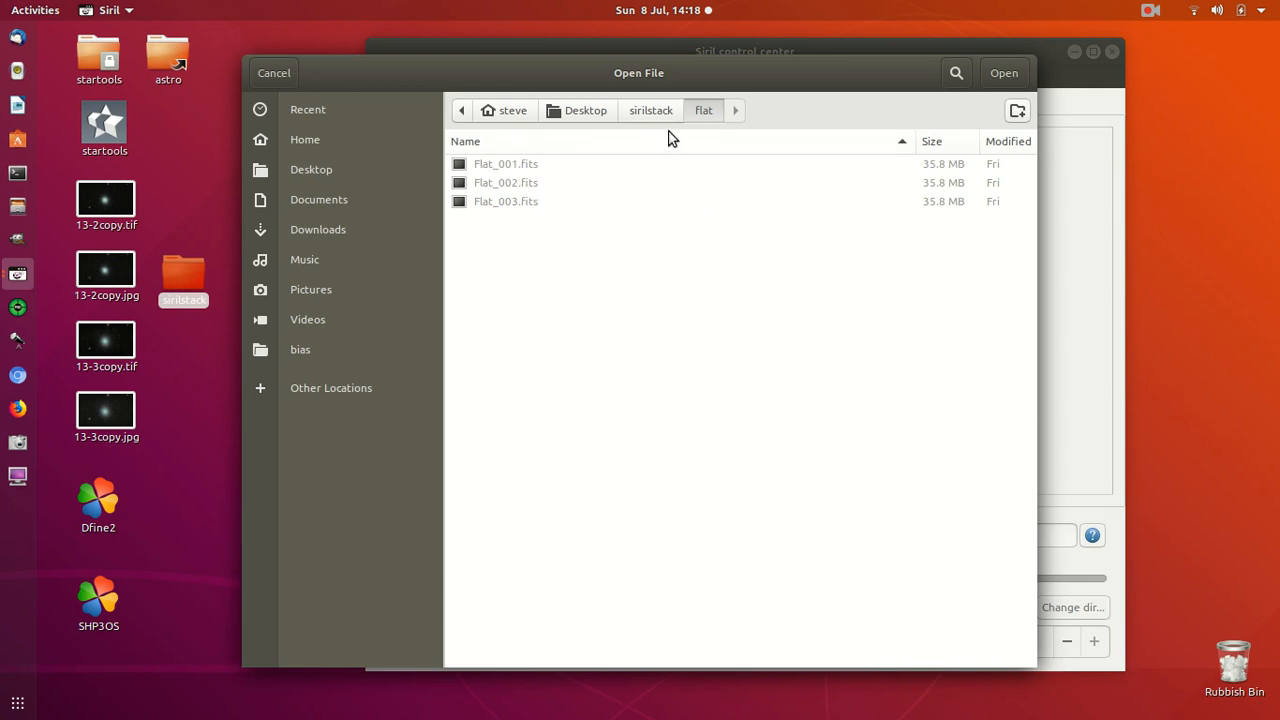
left_click(1003, 73)
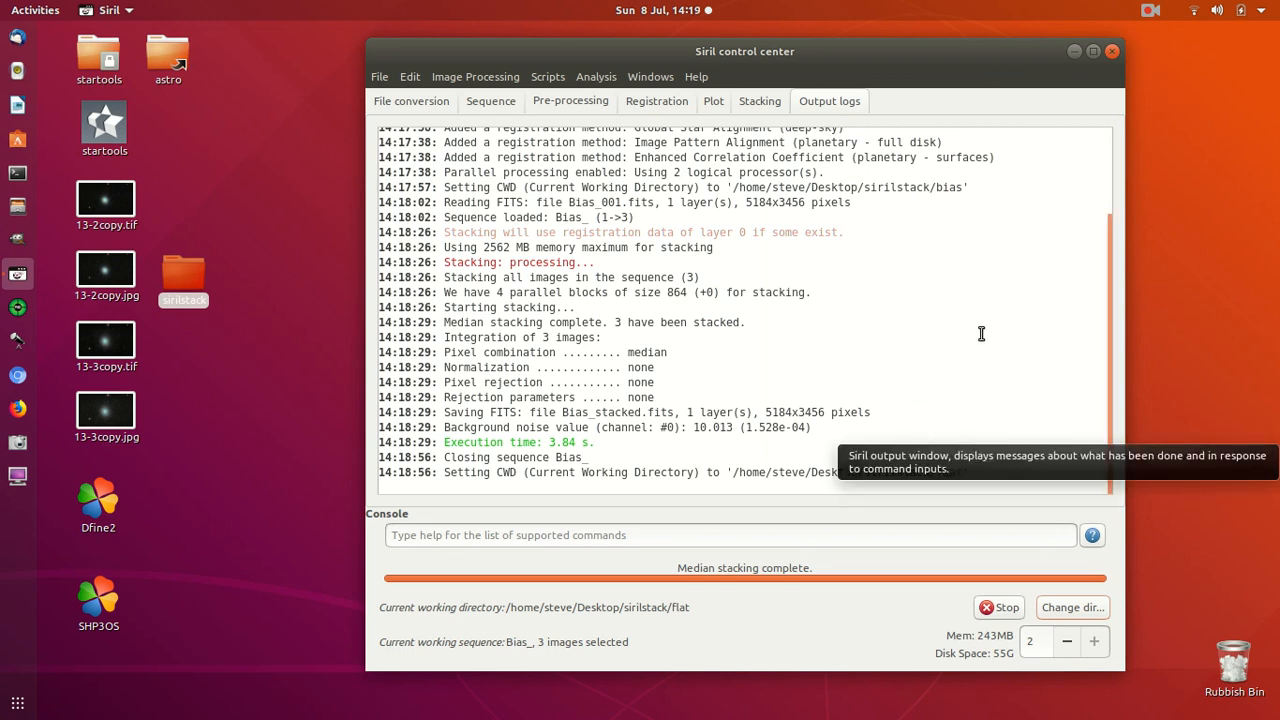
- Search for sequences in the flat folder to load the flat sequence, and close the image preview window
left_click(492, 102)
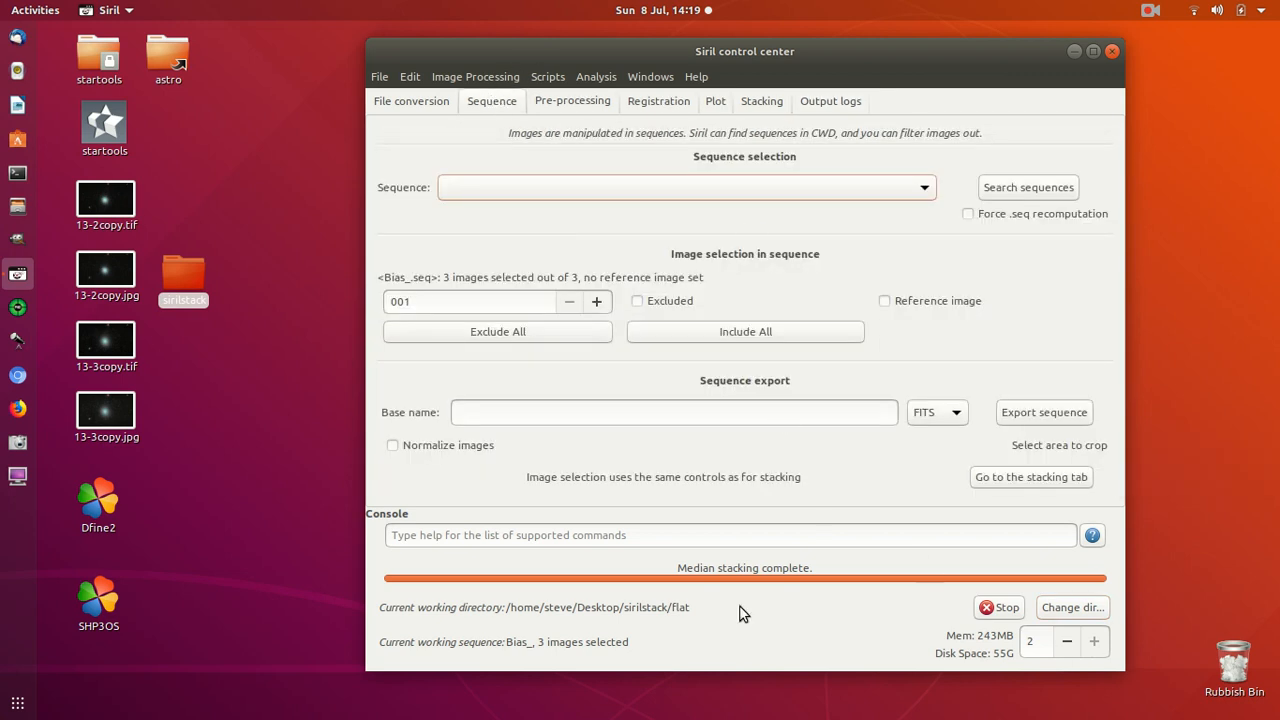
left_click(1037, 192)
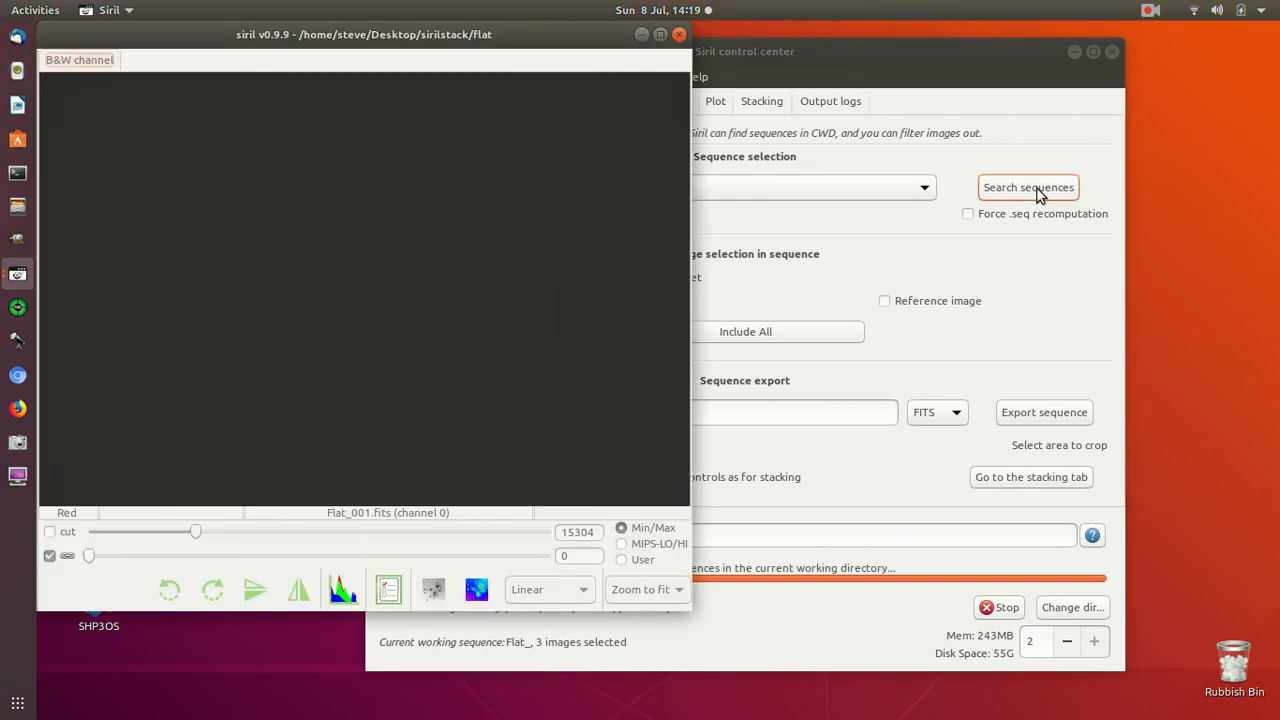
left_click(680, 34)
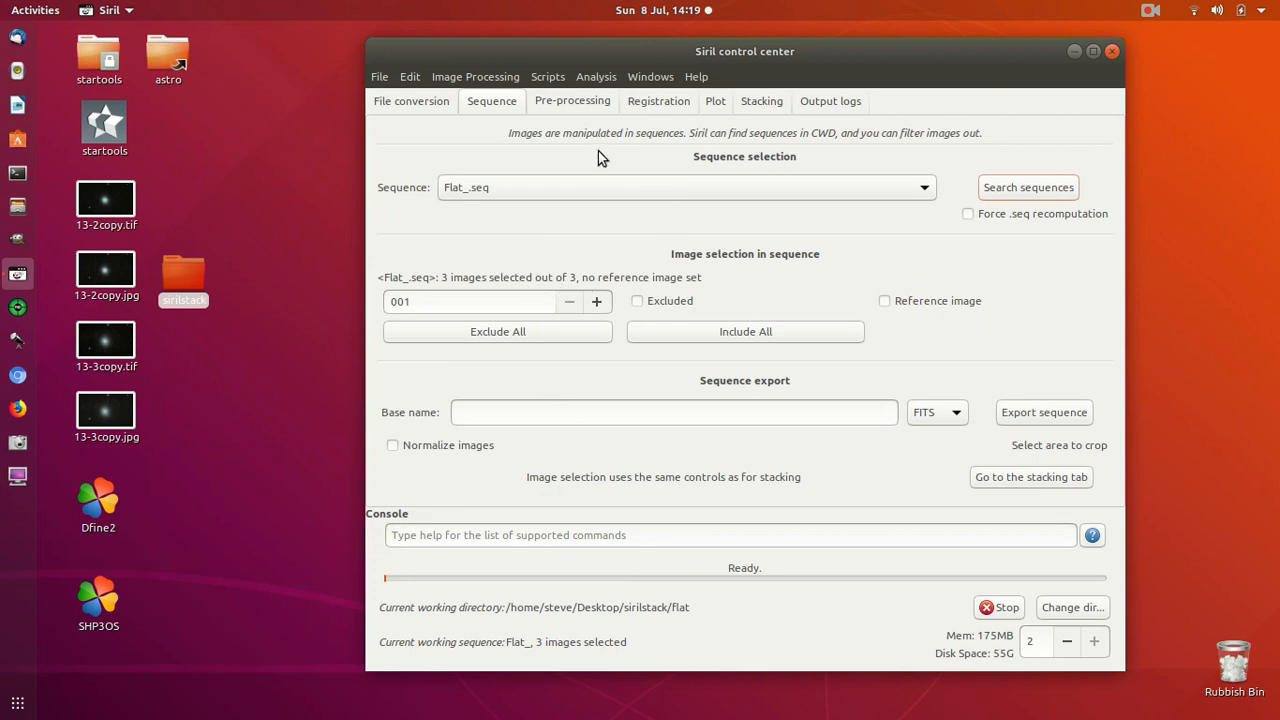
- Set Bias_stacked.fits from the bias folder as the offset file for pre-processing the flat sequence
left_click(569, 104)
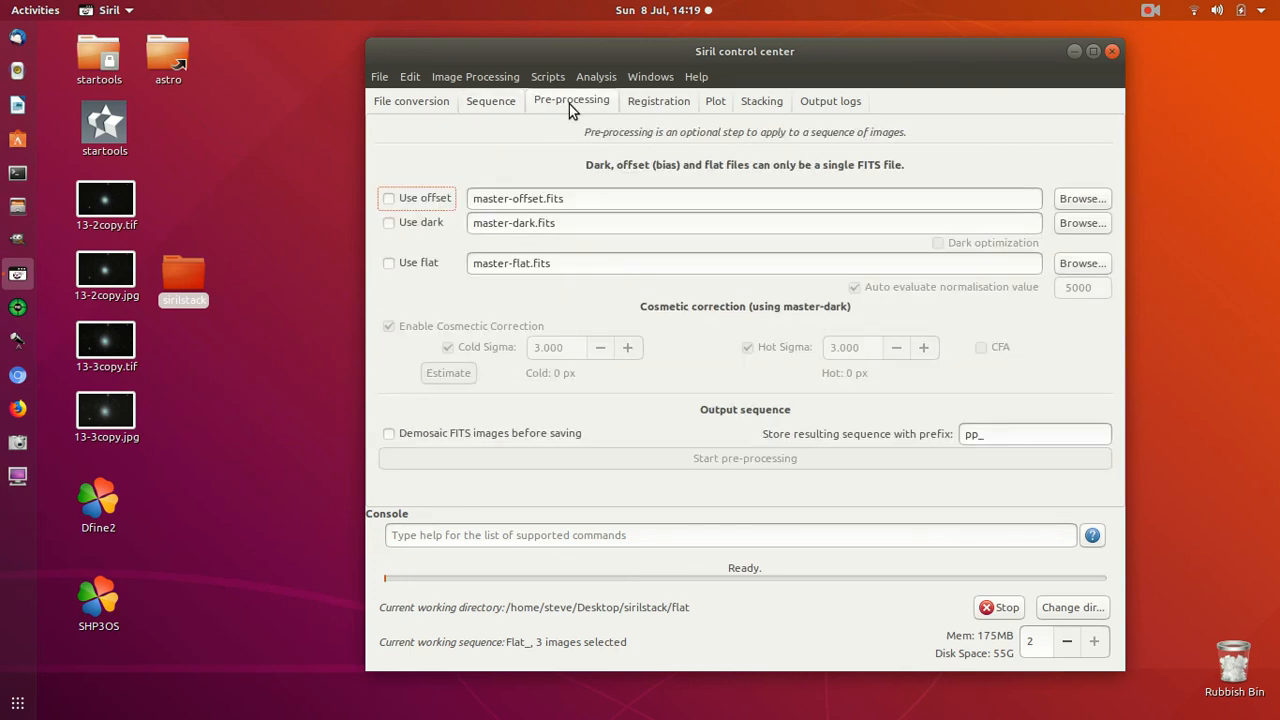
left_click(1091, 202)
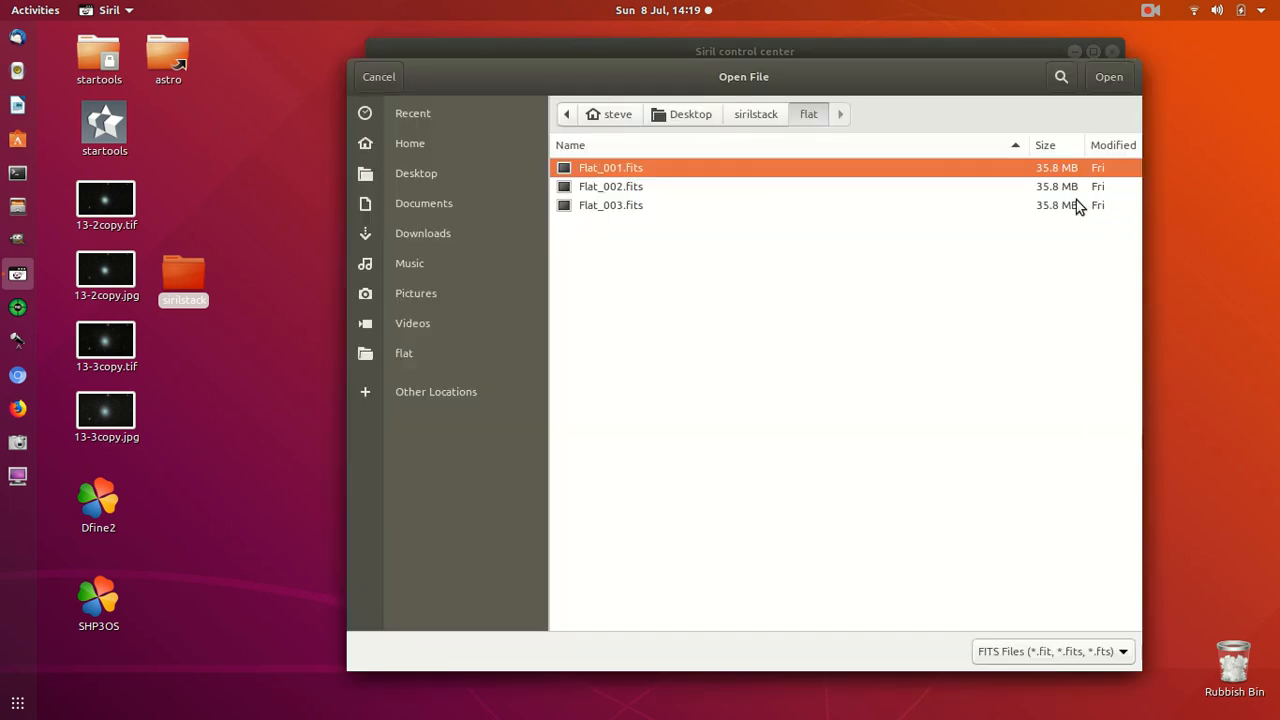
left_click(750, 115)
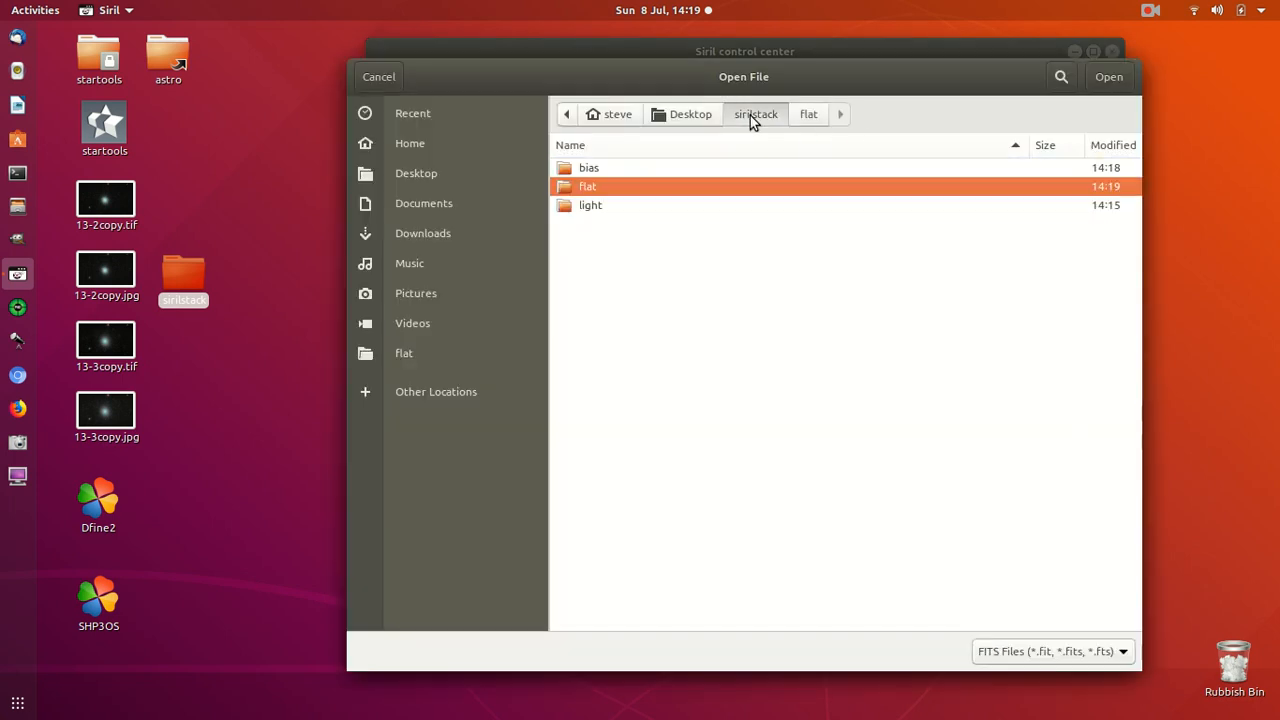
double_click(631, 164)
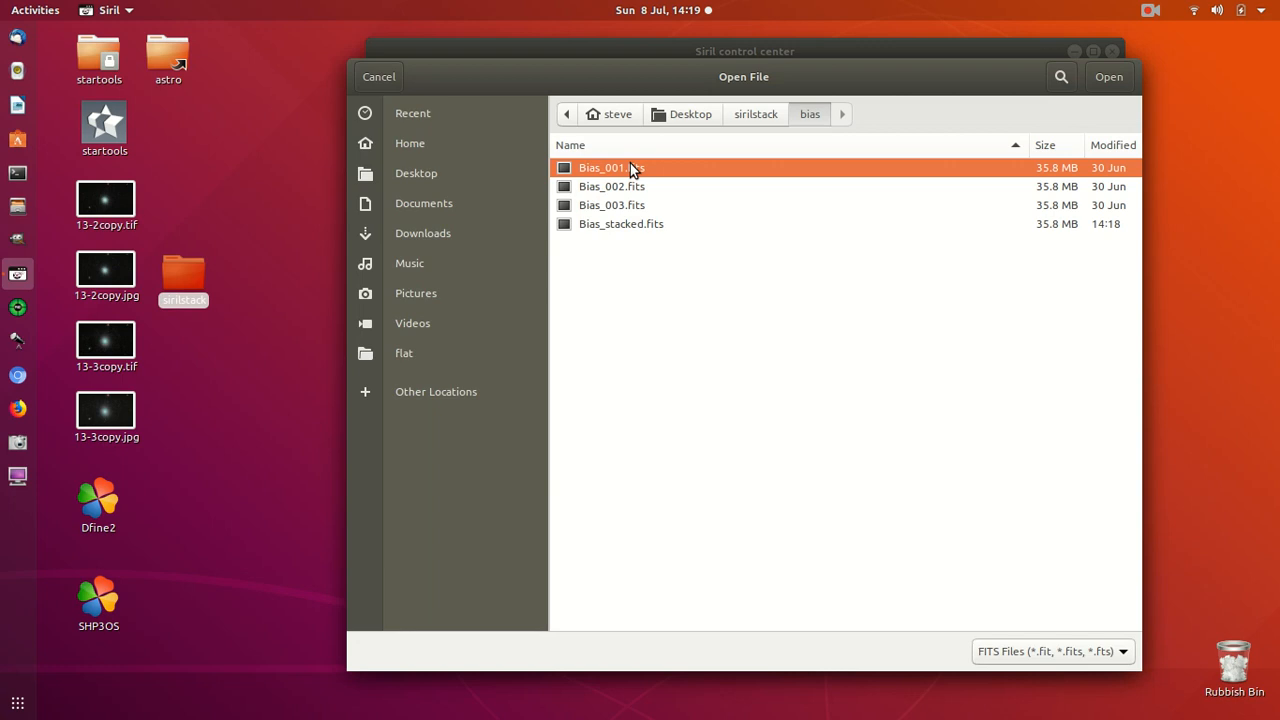
left_click(652, 228)
double_click(652, 228)
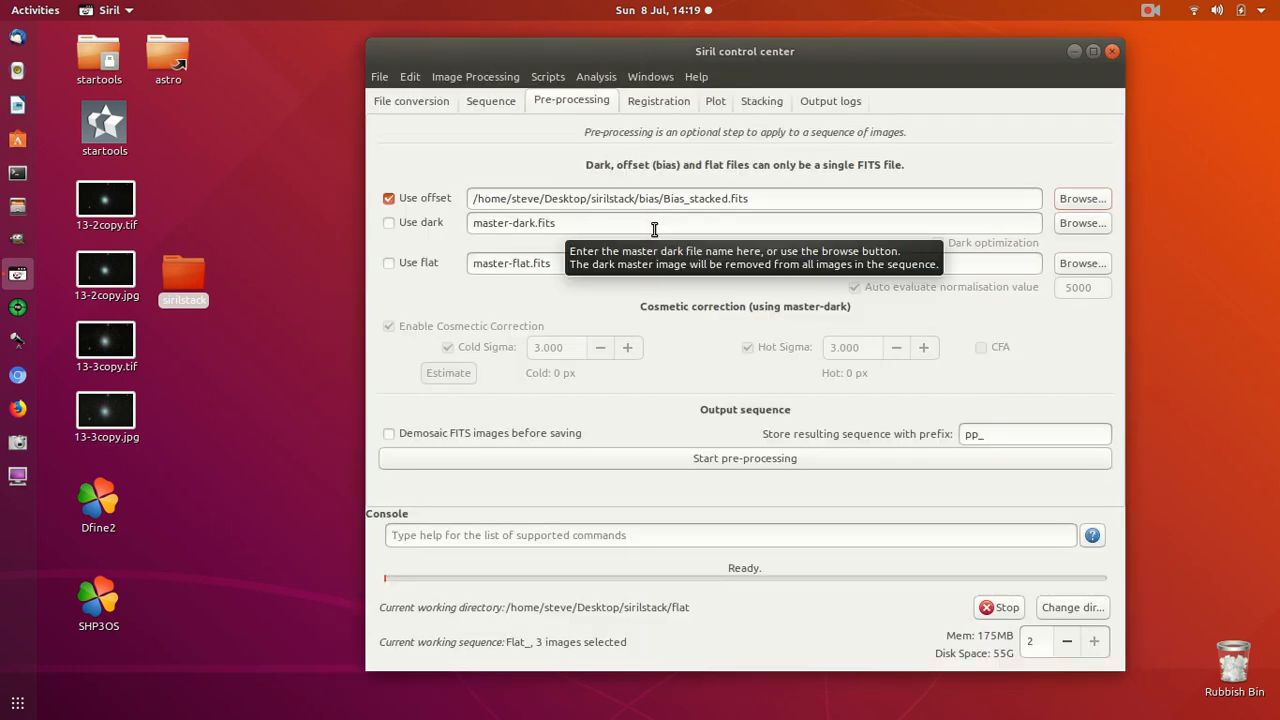
- Pre-process the flat sequence with the master bias as offset and the pp_ prefix, and close the image preview
left_click(696, 458)
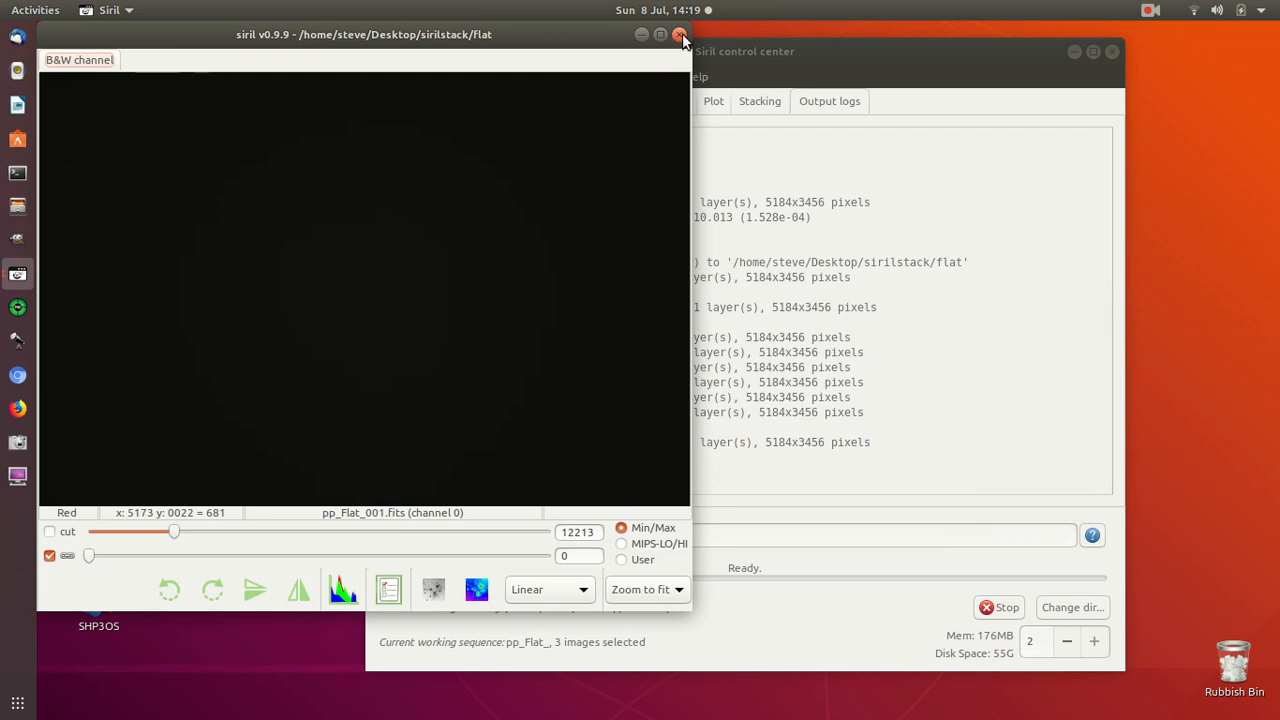
left_click(680, 36)
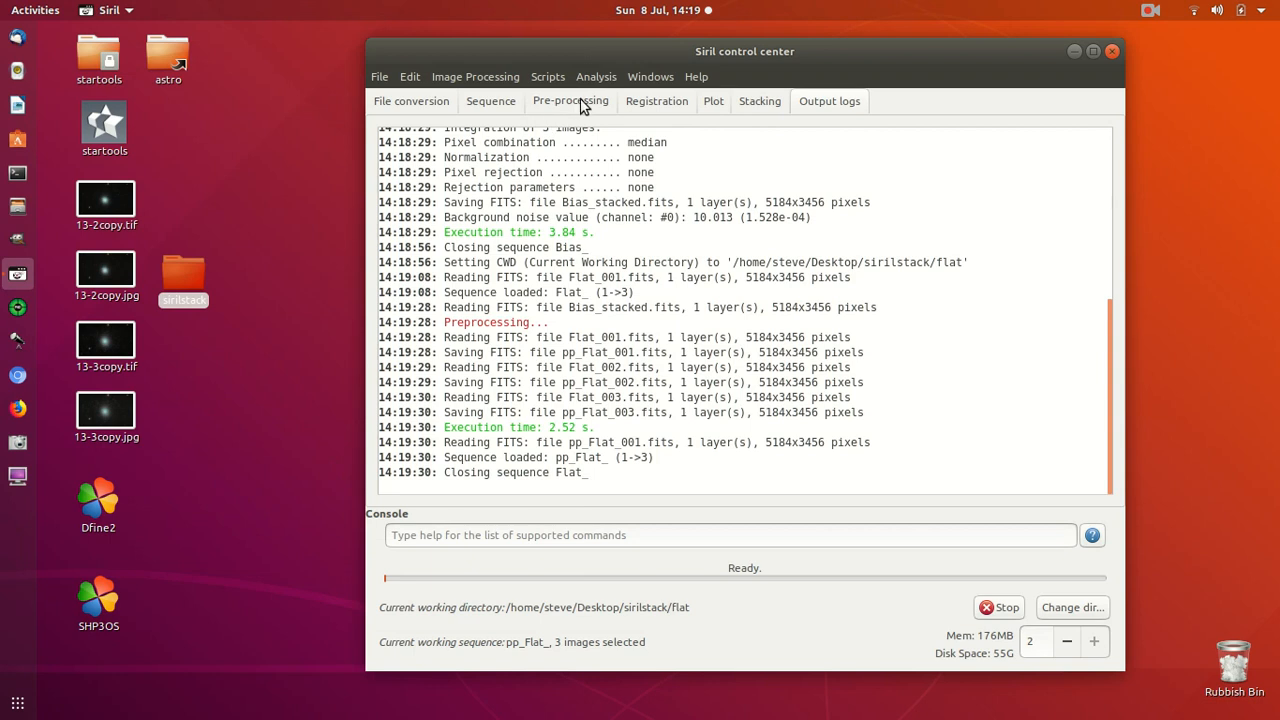
- Stack the pre-processed flats with Median stacking and Multiplicative normalisation into pp_Flat_stacked.fits
left_click(760, 102)
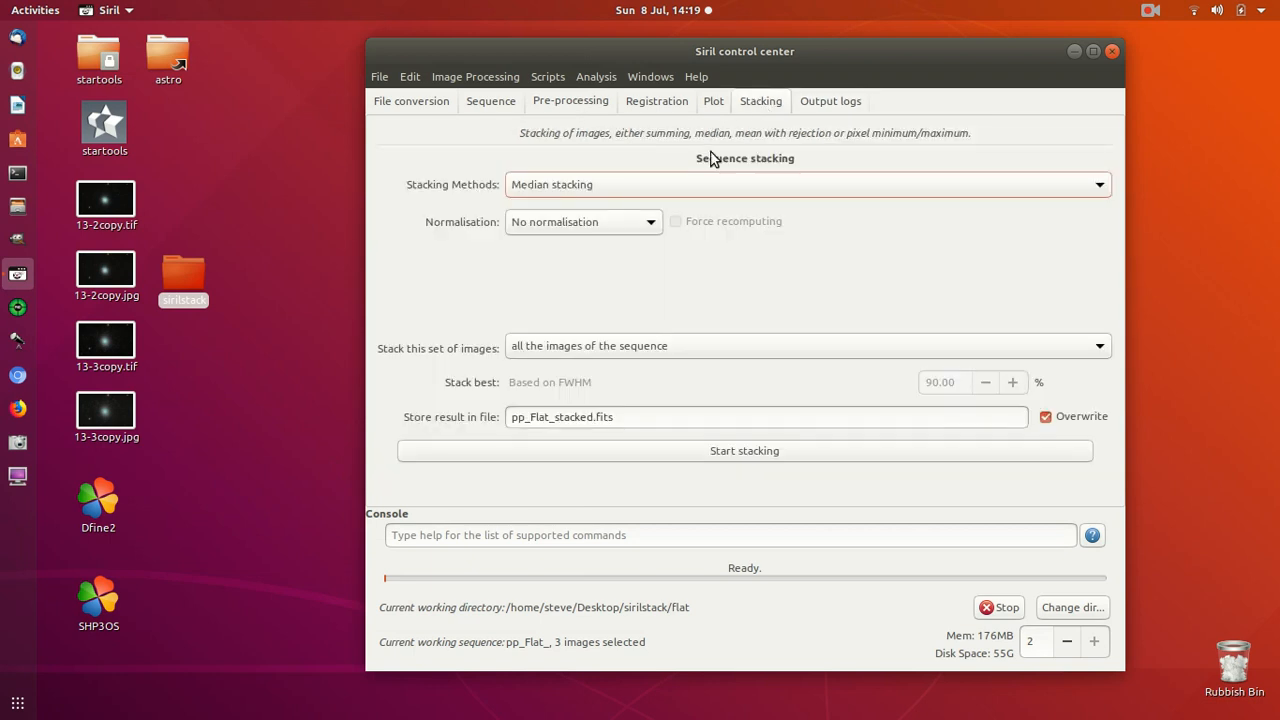
left_click(650, 222)
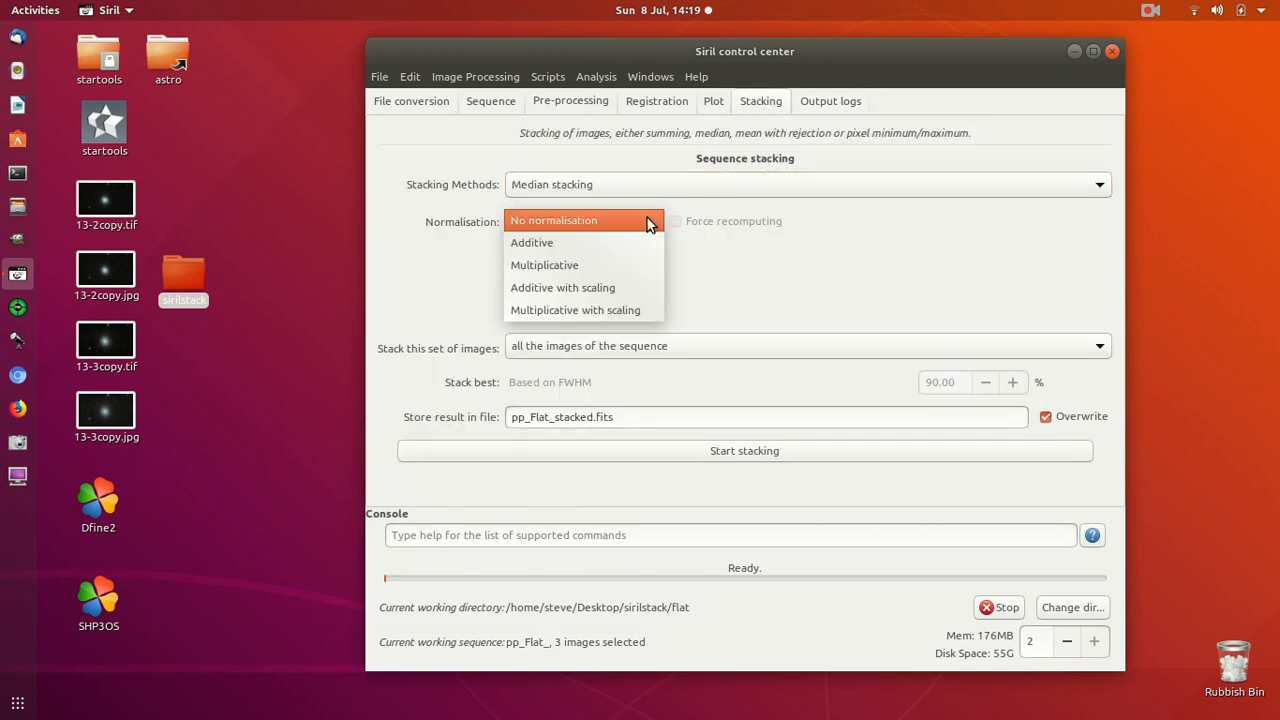
left_click(613, 268)
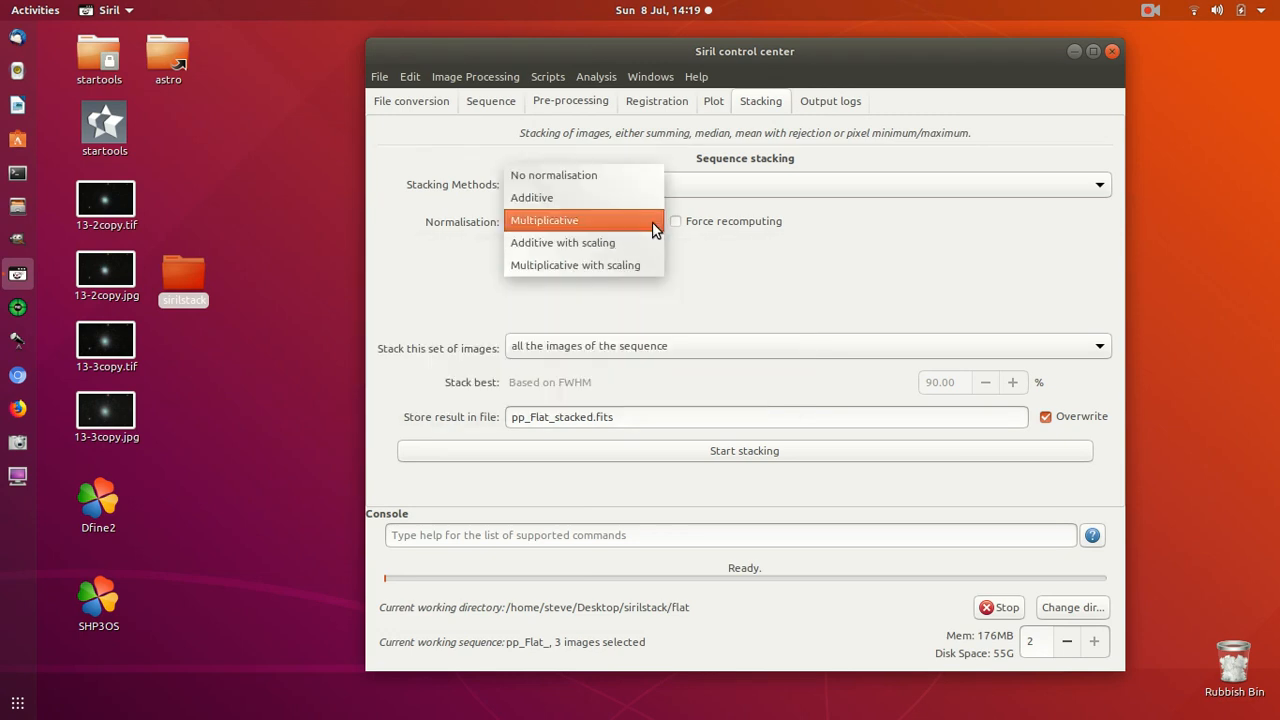
left_click(652, 222)
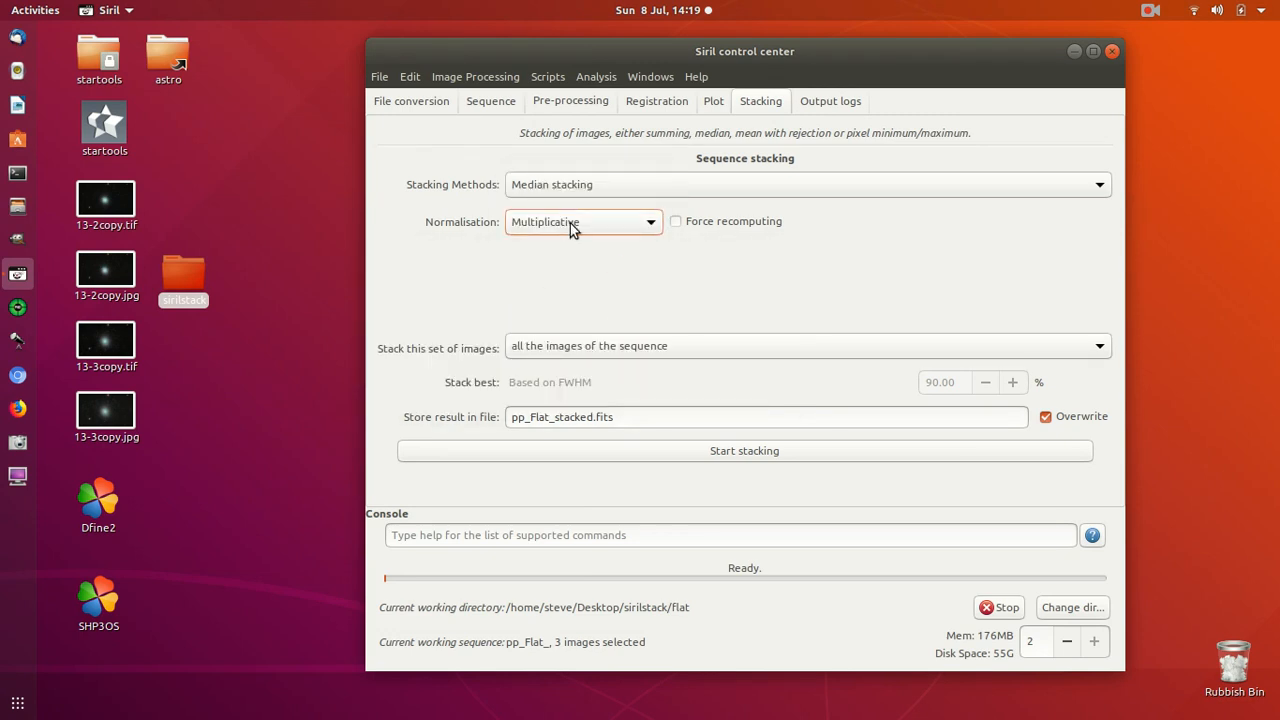
mouse_move(594, 188)
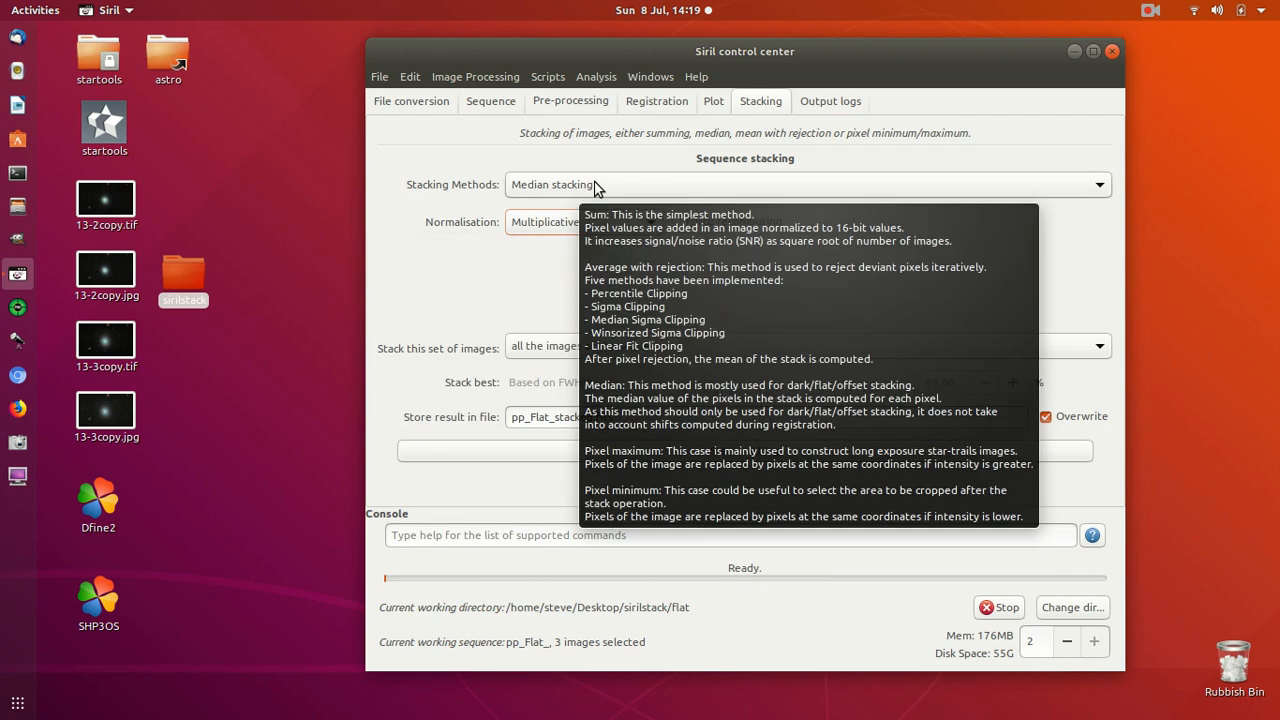
mouse_move(548, 227)
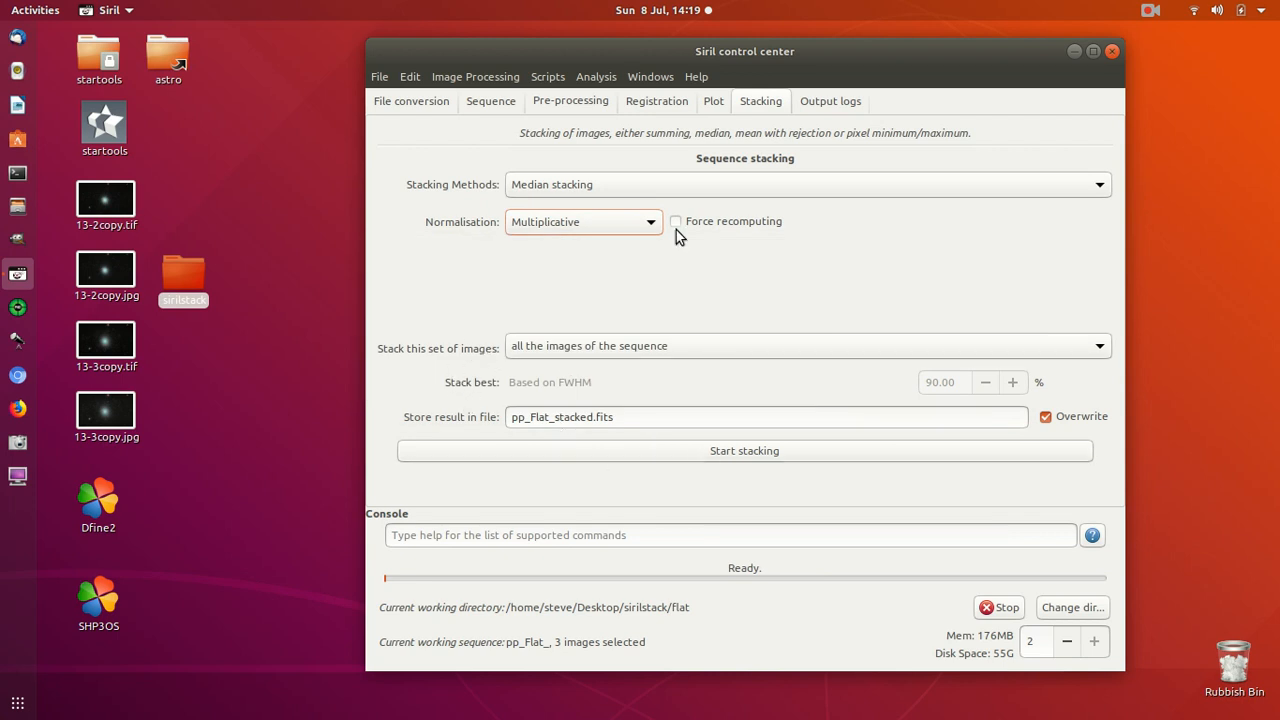
mouse_move(702, 190)
left_click(766, 453)
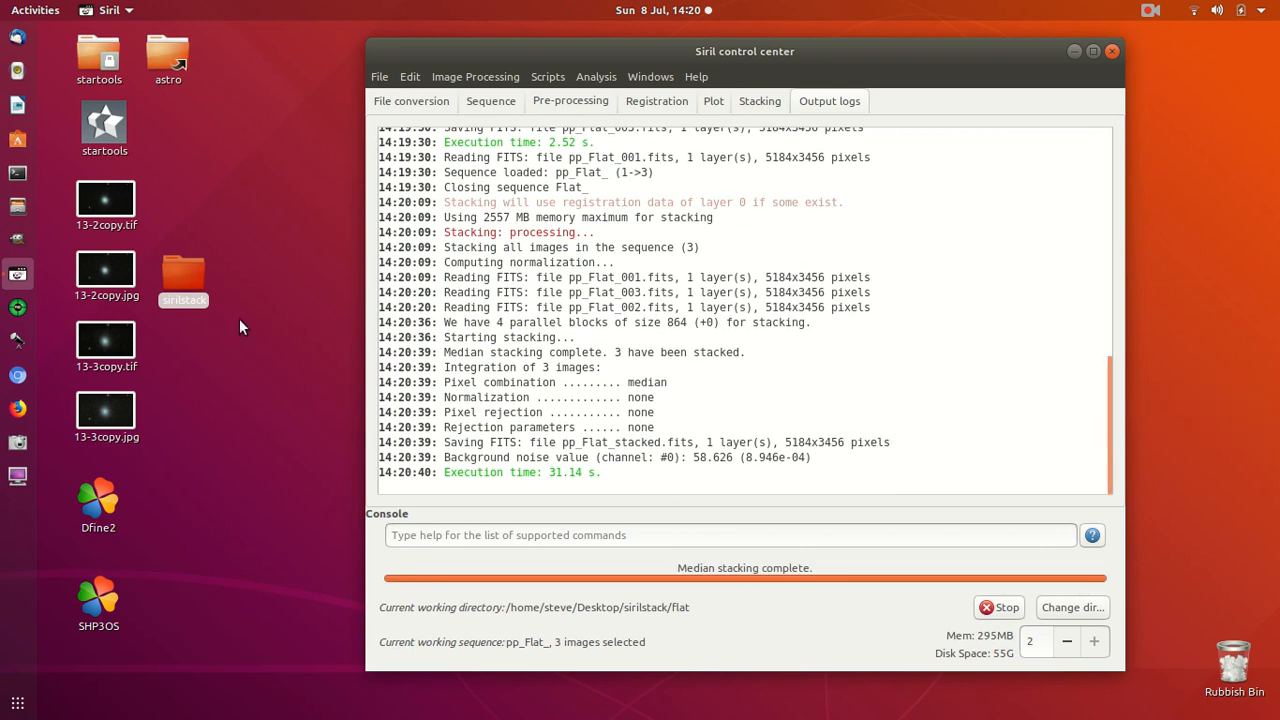
- Check the flat folder in sirilstack for the stacked flat FITS file, and close the file manager
left_click(178, 274)
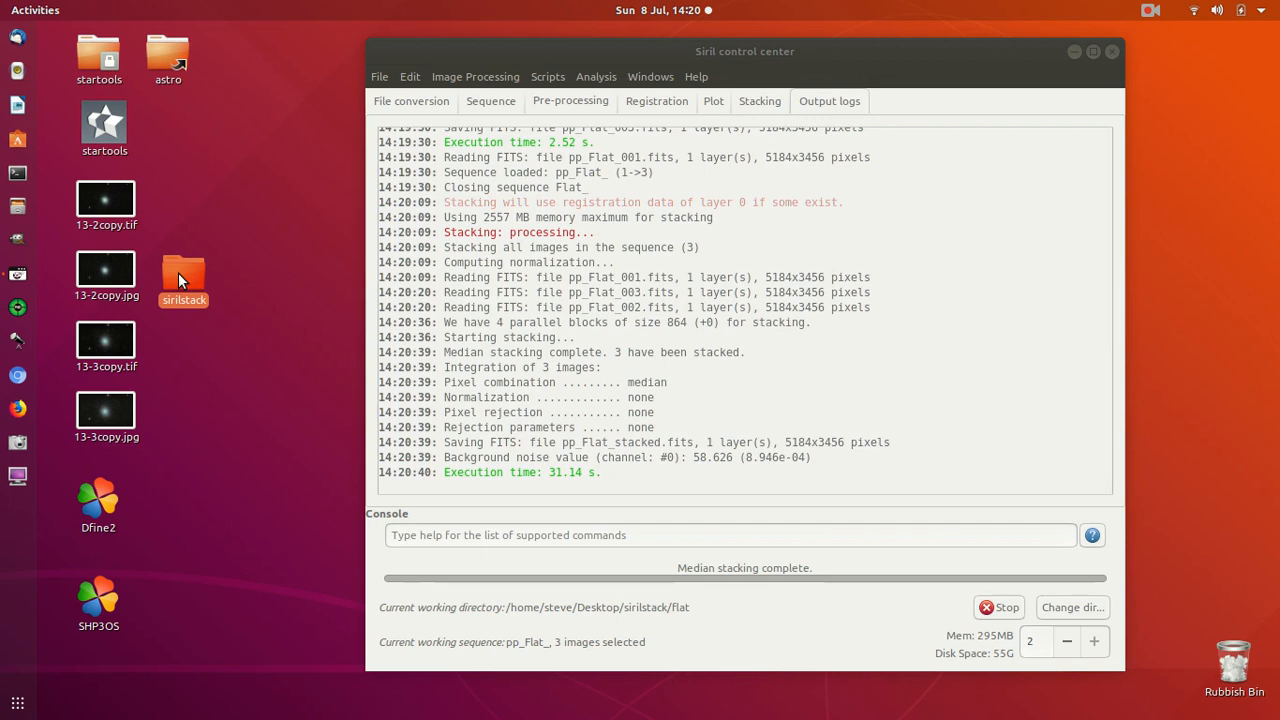
double_click(178, 272)
left_click(622, 168)
double_click(618, 163)
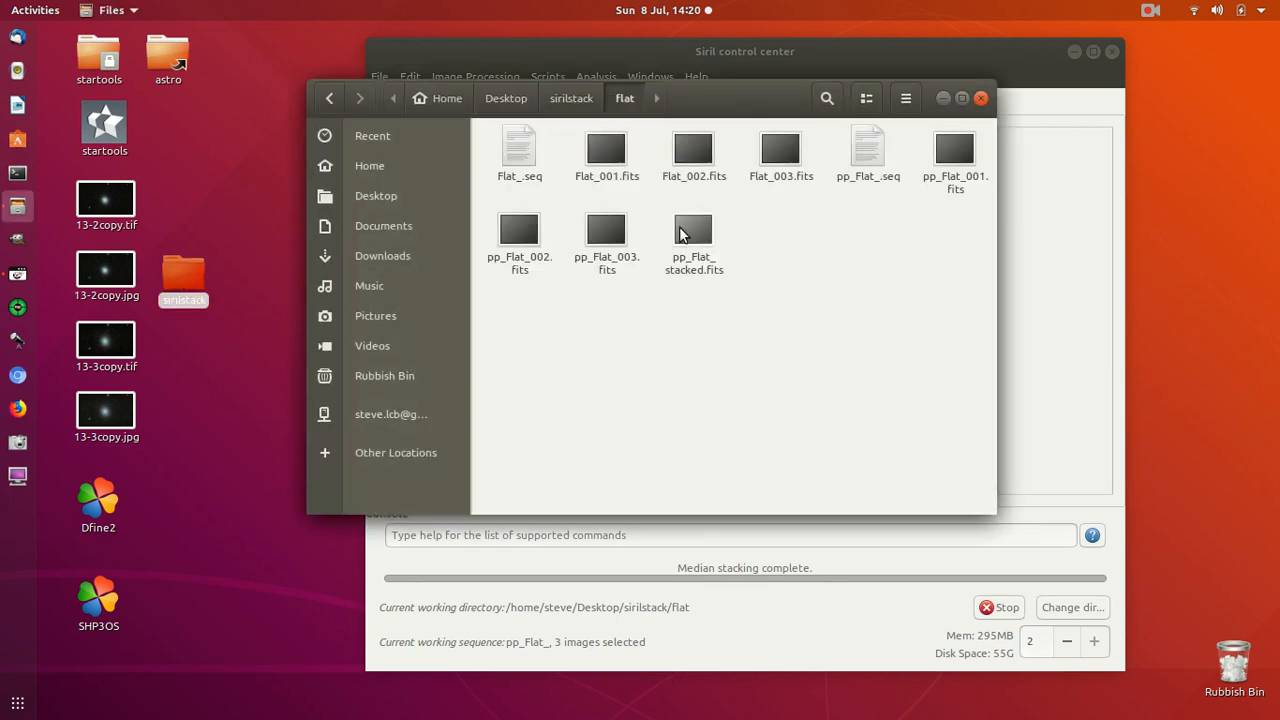
left_click(980, 99)
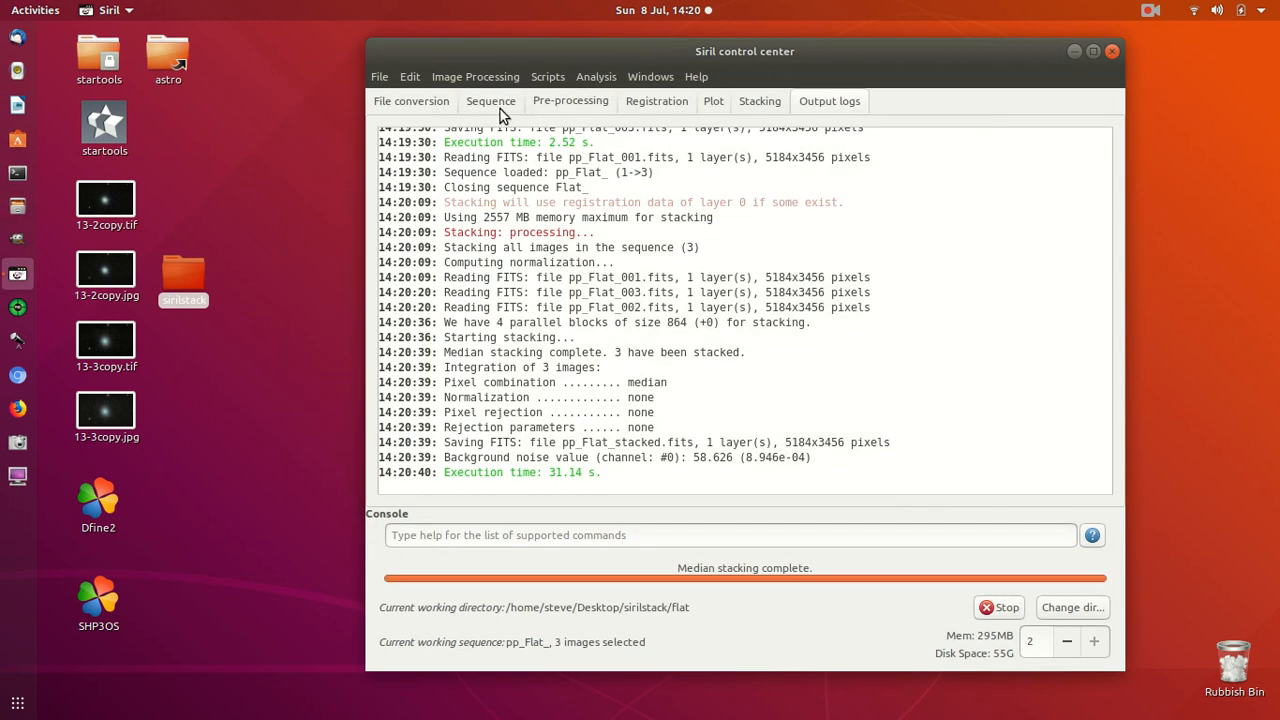
- Change Siril's working directory to the light folder in Desktop/sirilstack
left_click(1065, 610)
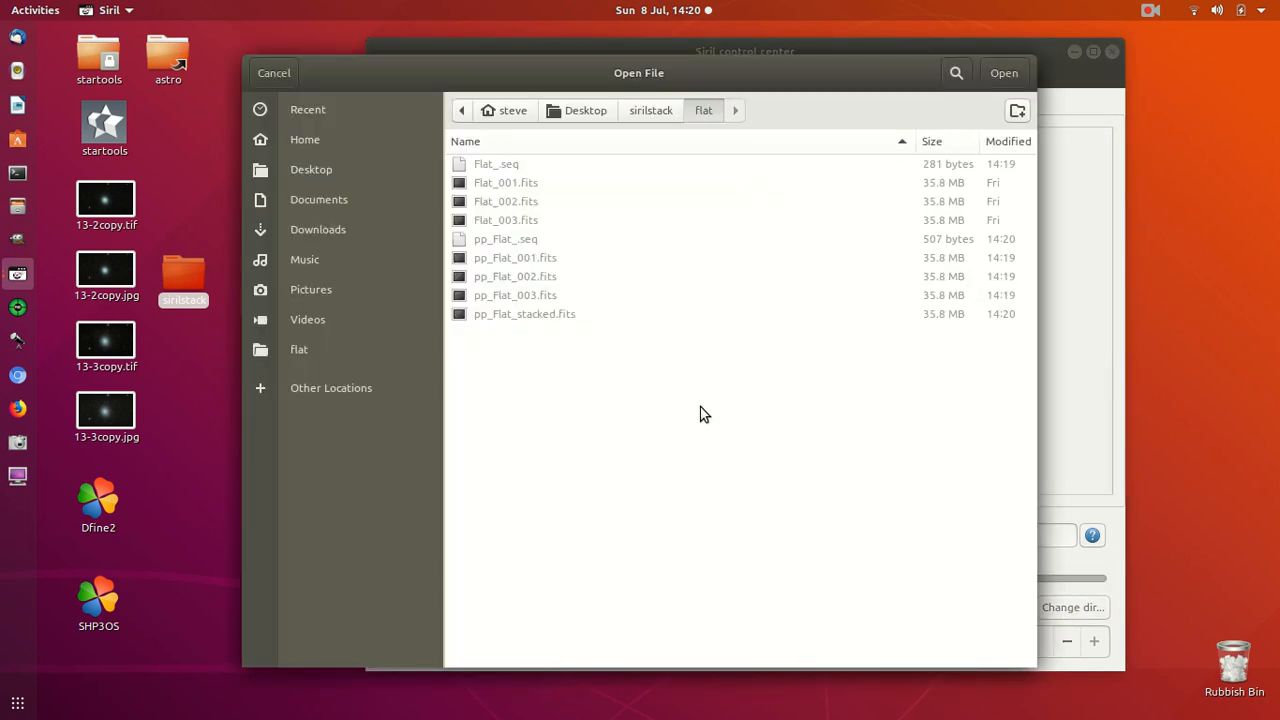
left_click(654, 104)
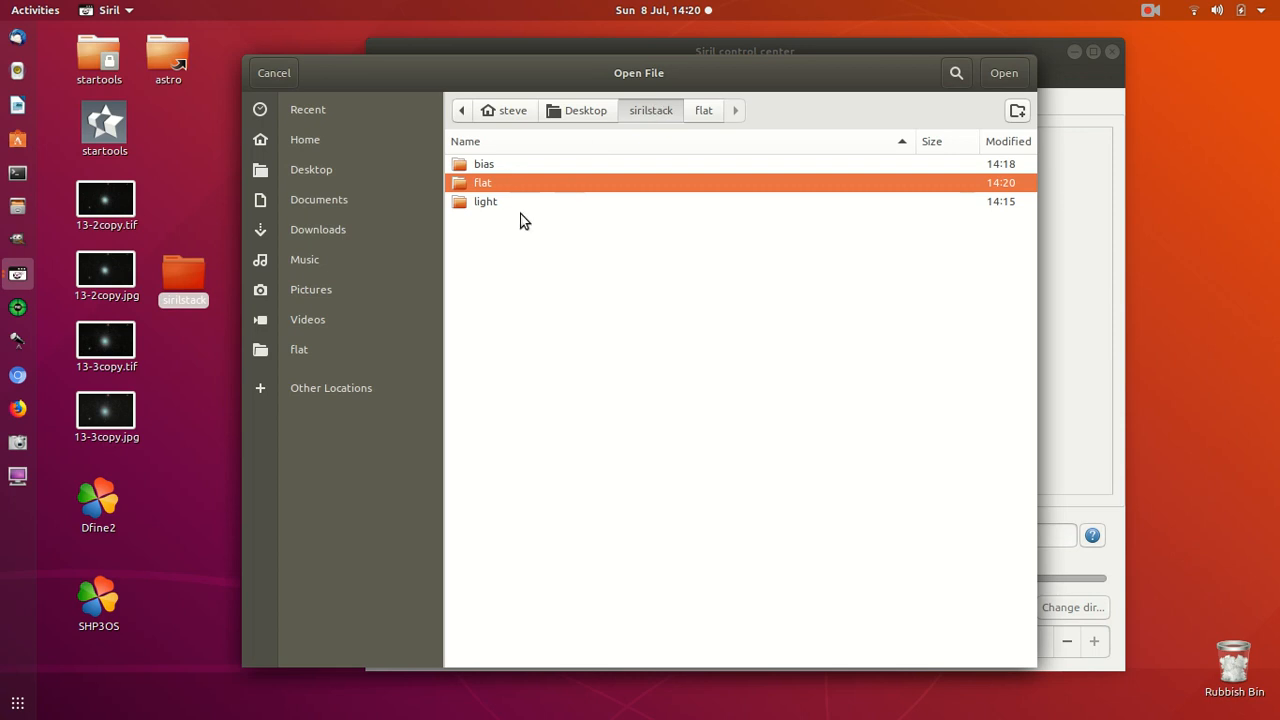
left_click(495, 204)
double_click(495, 204)
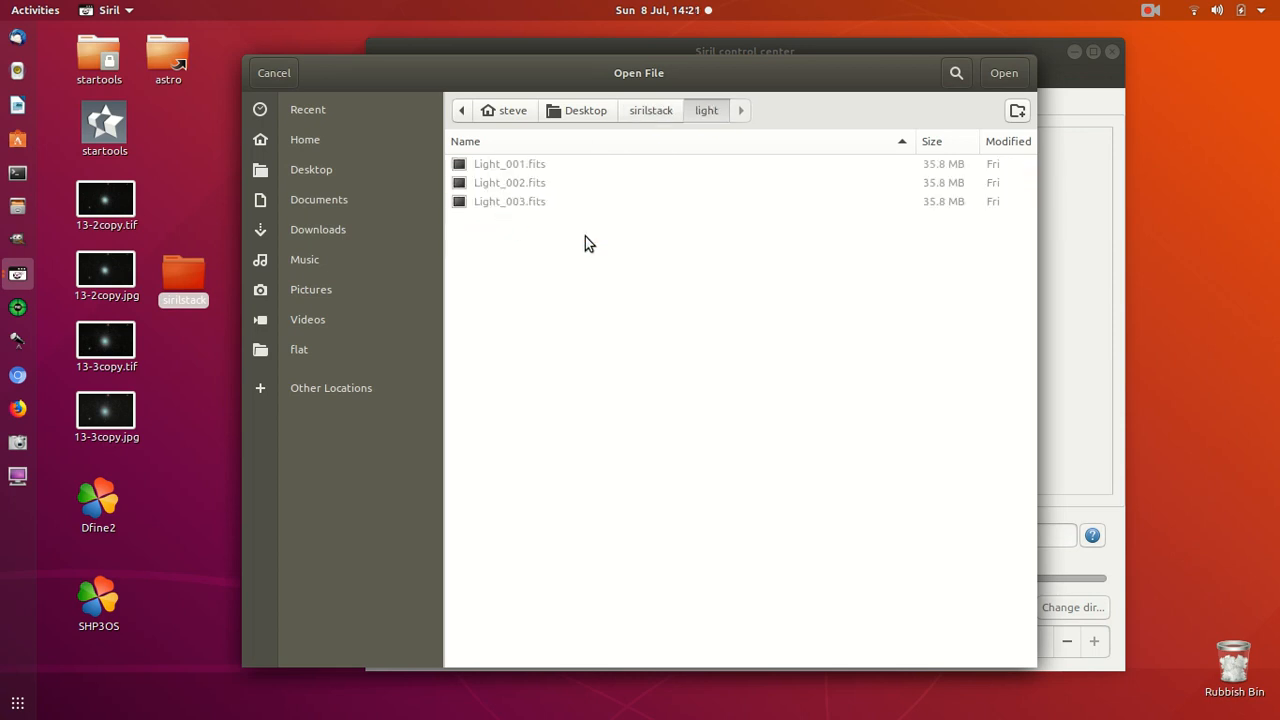
left_click(1004, 73)
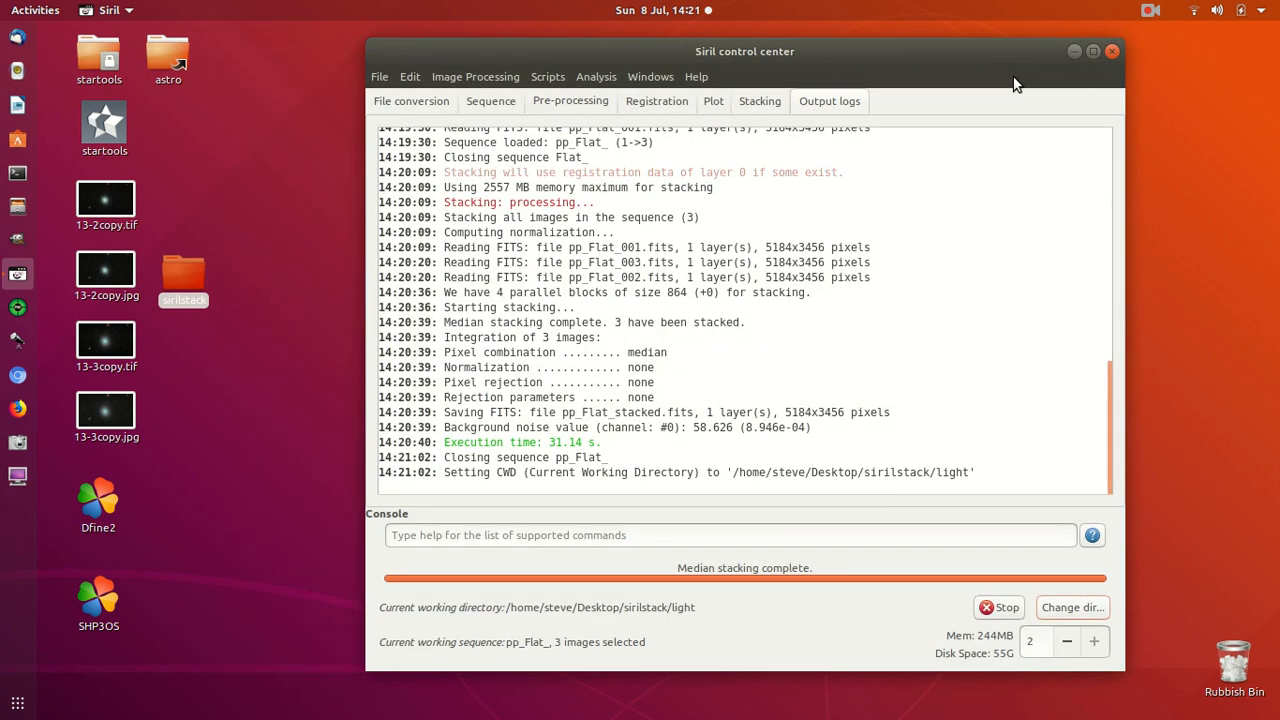
- Search for sequences in the light folder to load the light sequence, and close the image preview window
left_click(498, 108)
left_click(1031, 187)
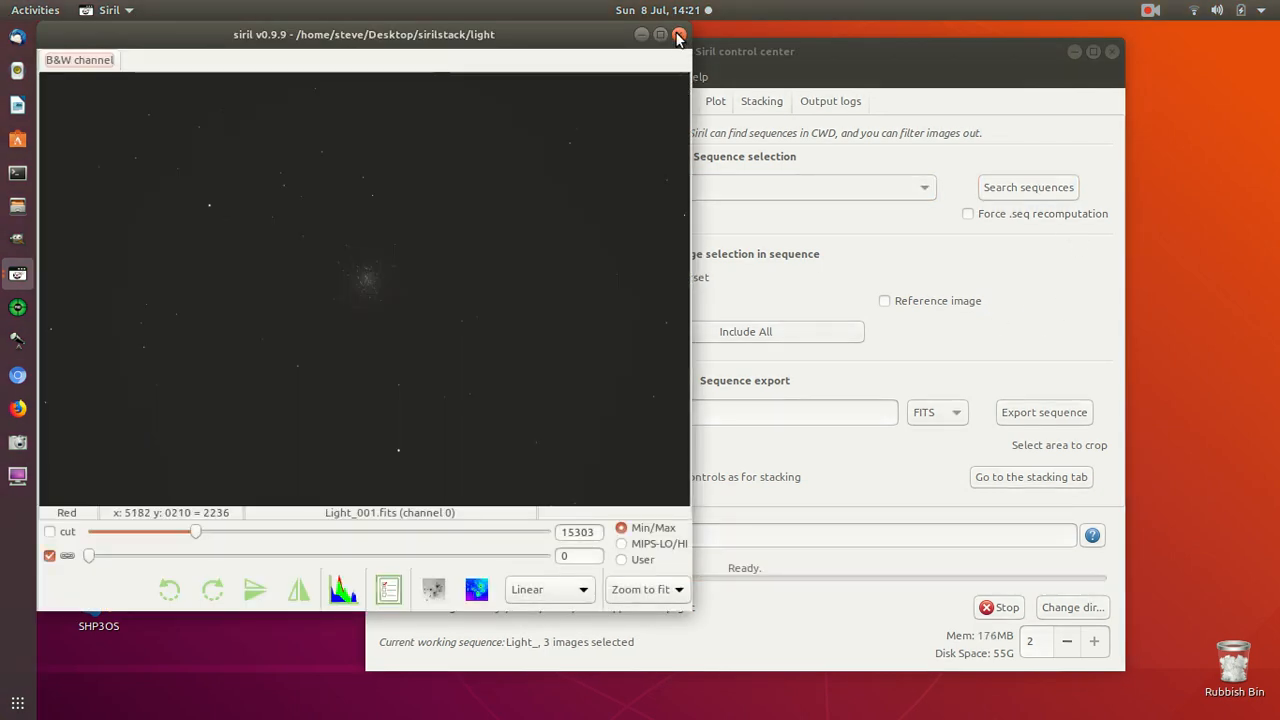
left_click(679, 34)
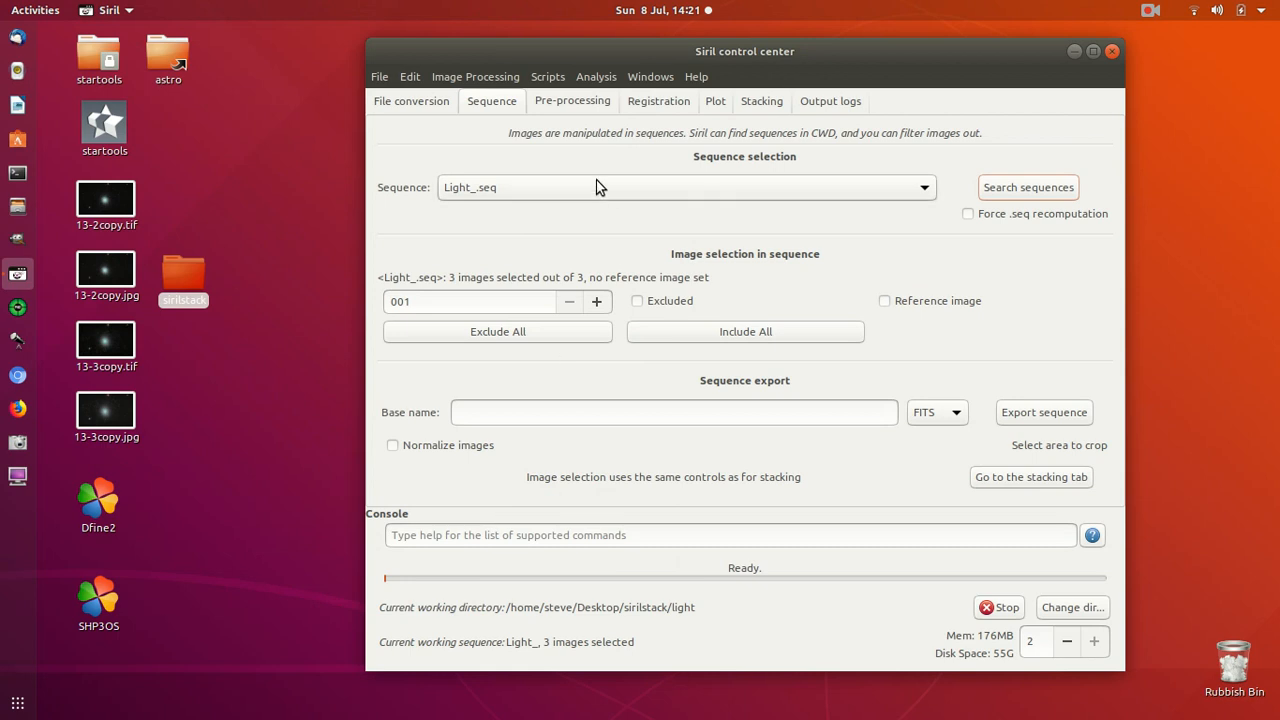
- Set pp_Flat_stacked.fits from the flat folder as the flat file for pre-processing the light sequence
left_click(571, 101)
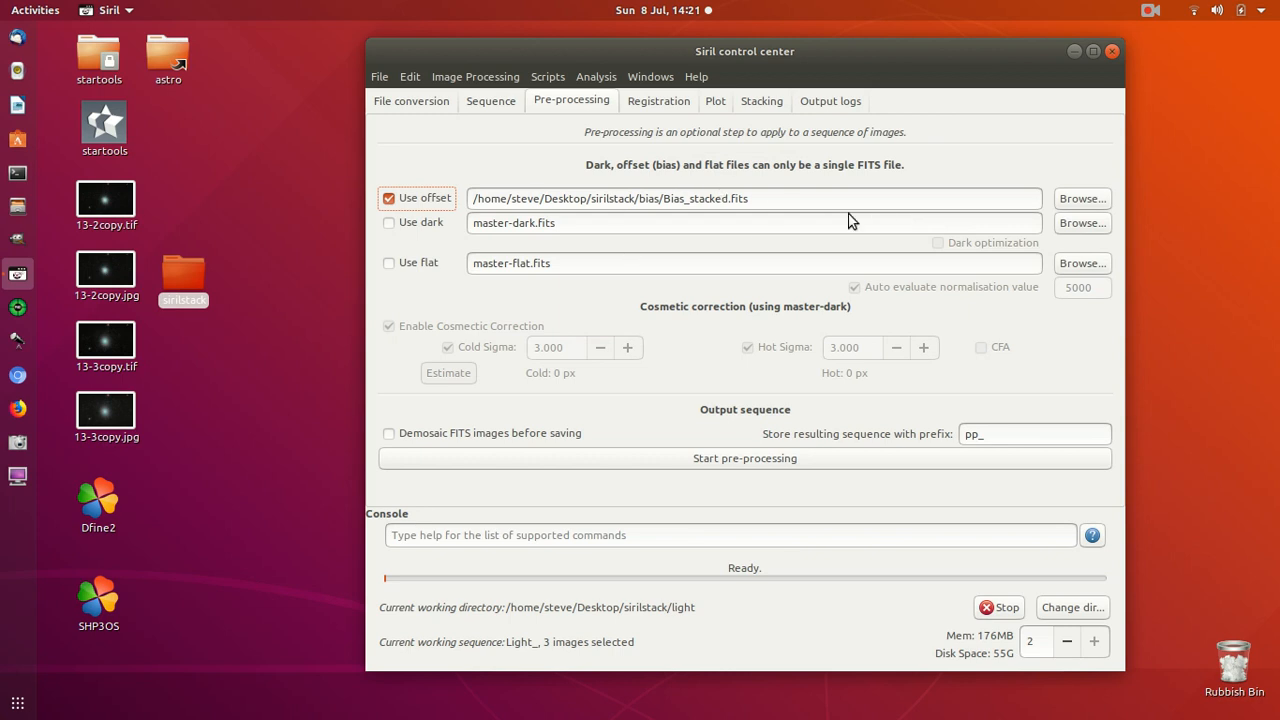
left_click(1081, 263)
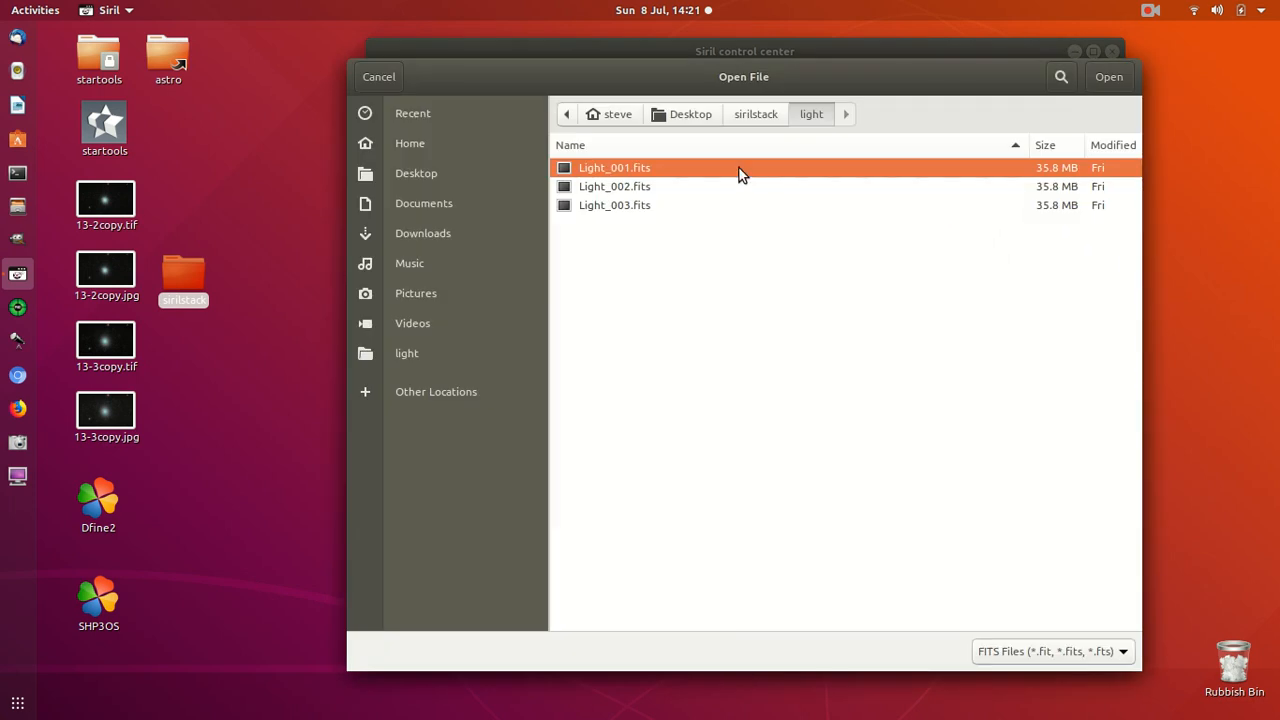
left_click(765, 116)
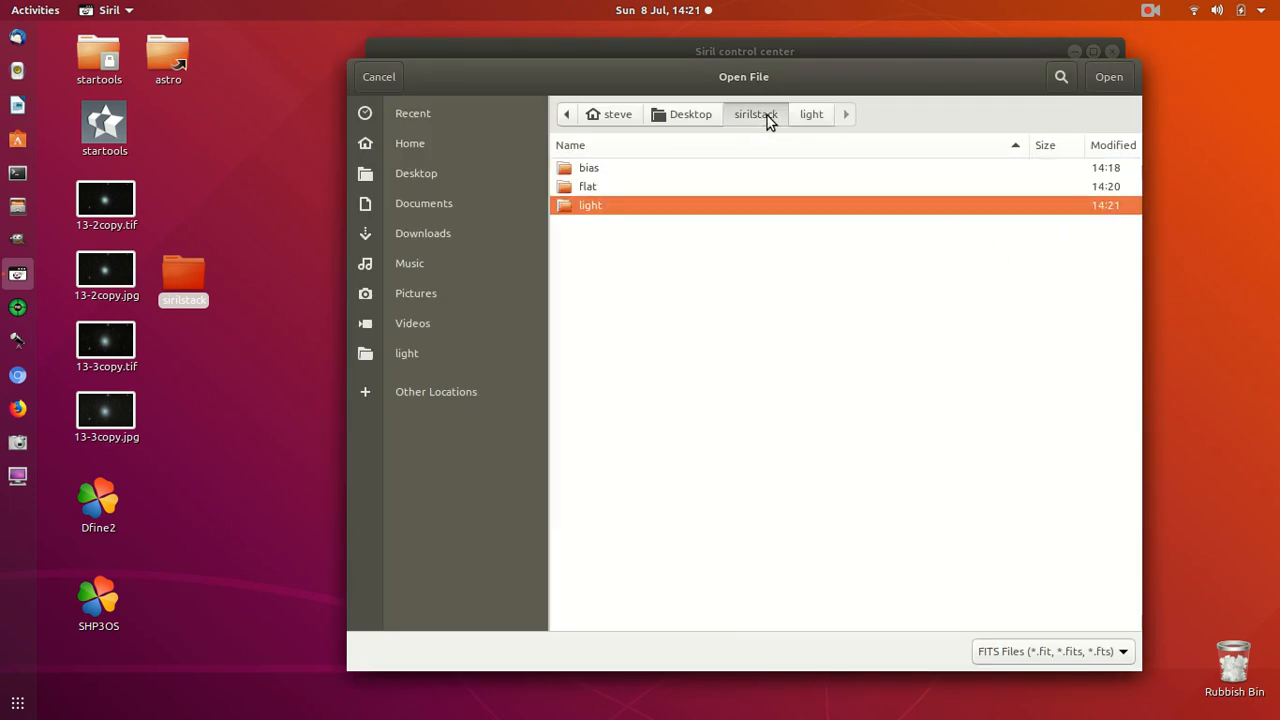
double_click(595, 185)
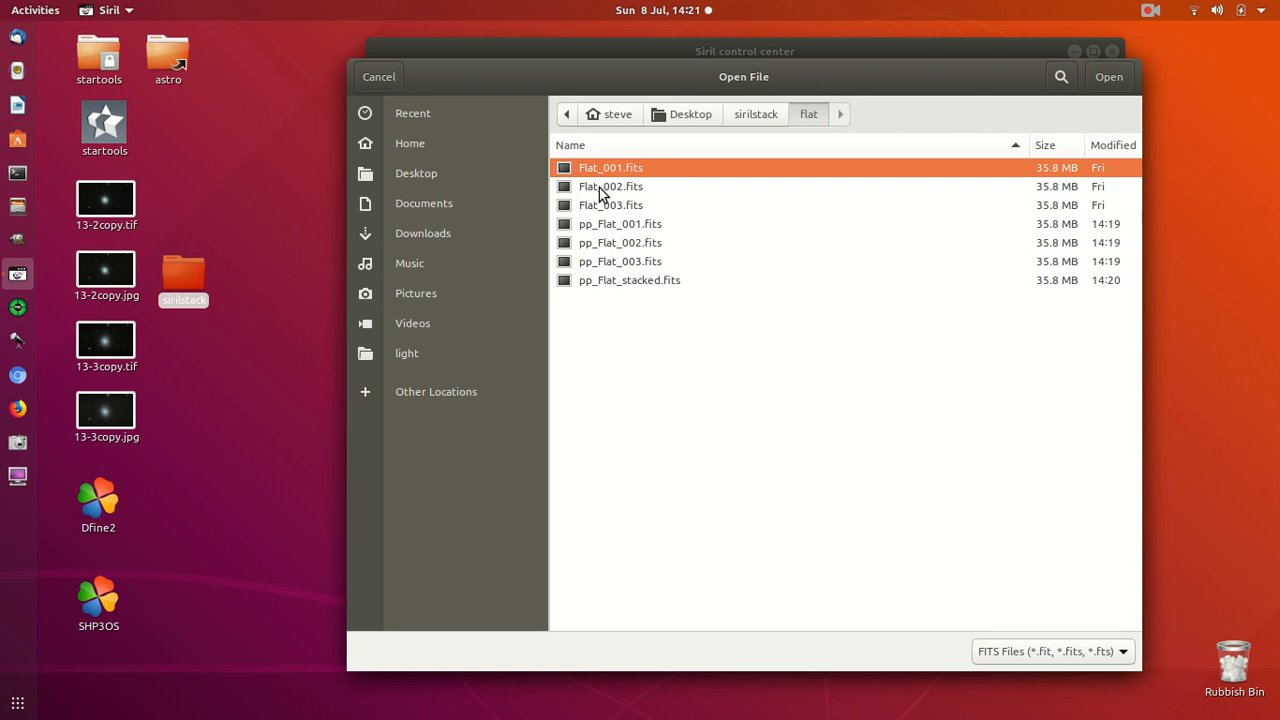
left_click(641, 290)
double_click(641, 288)
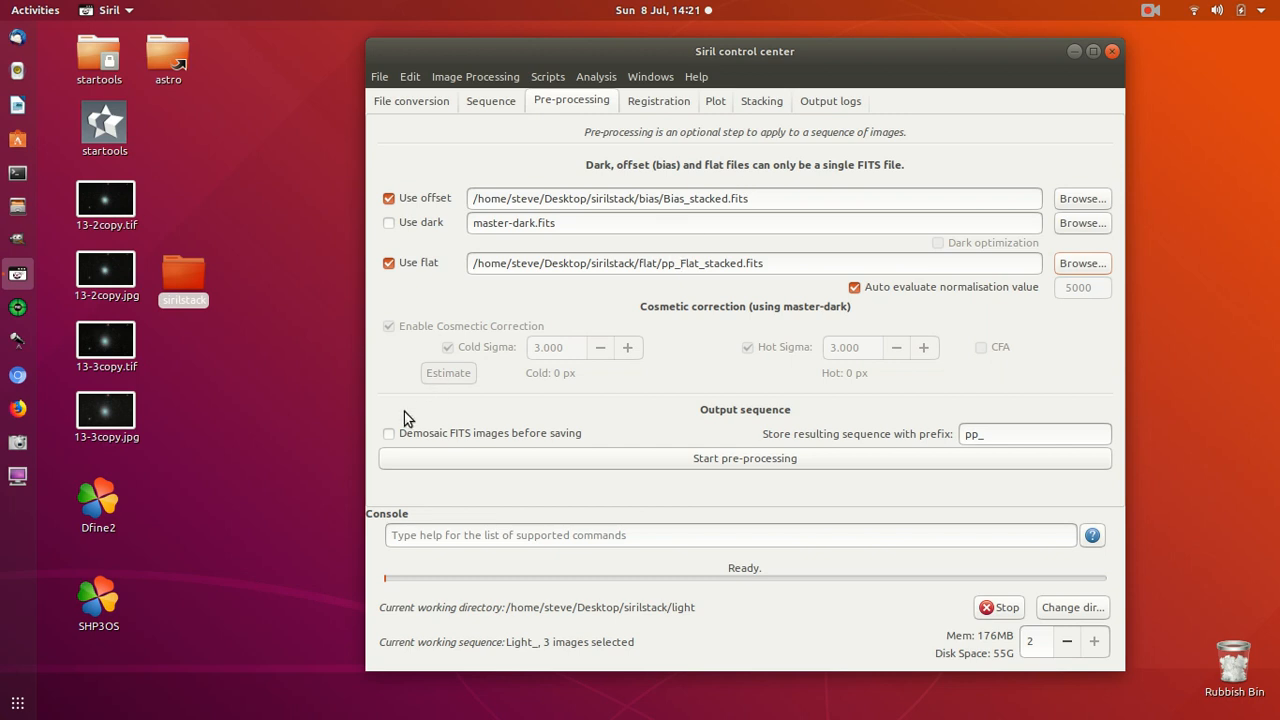
- Enable demosaicing of FITS images before saving, pre-process the light sequence, and close both preview windows
left_click(392, 435)
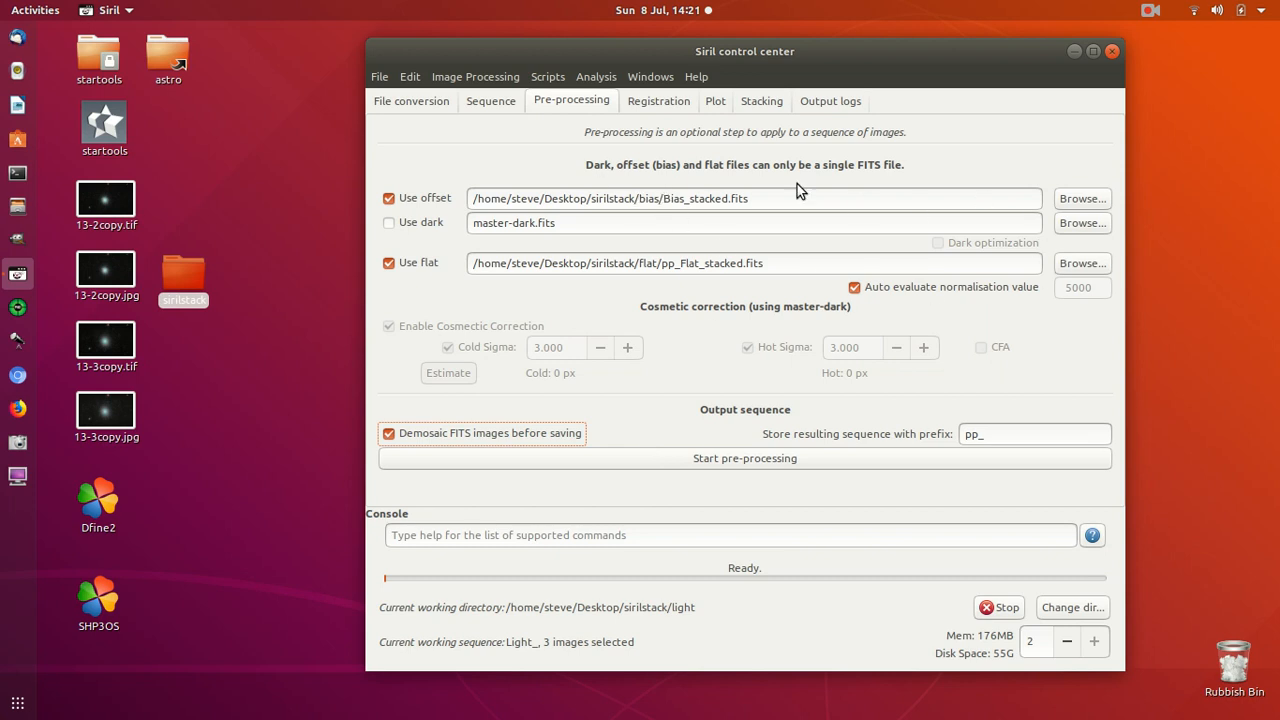
left_click(701, 462)
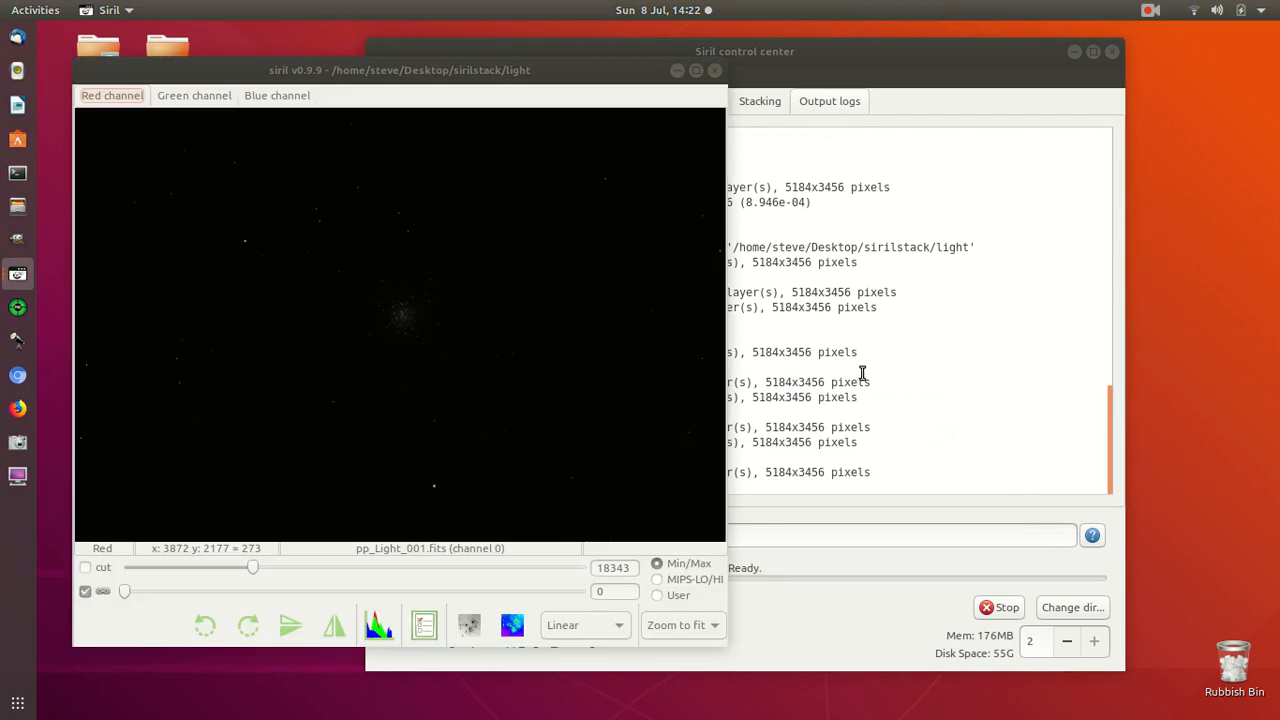
left_click(714, 70)
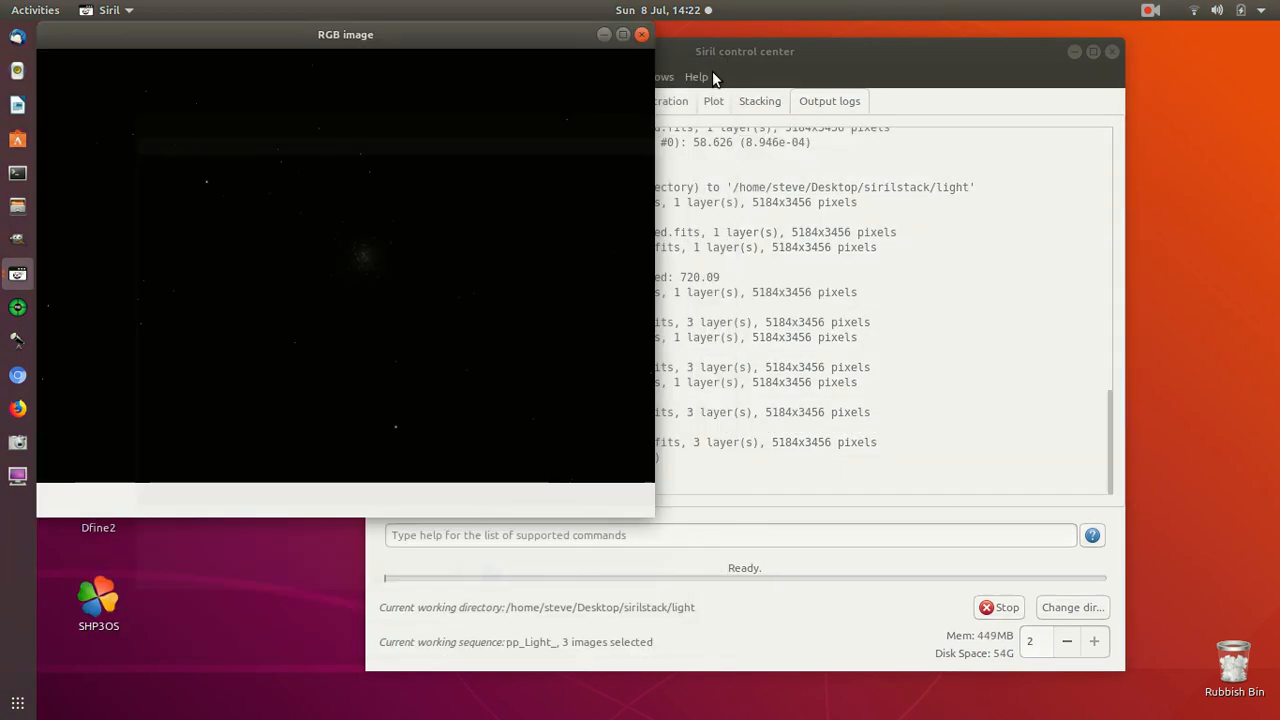
left_click(642, 36)
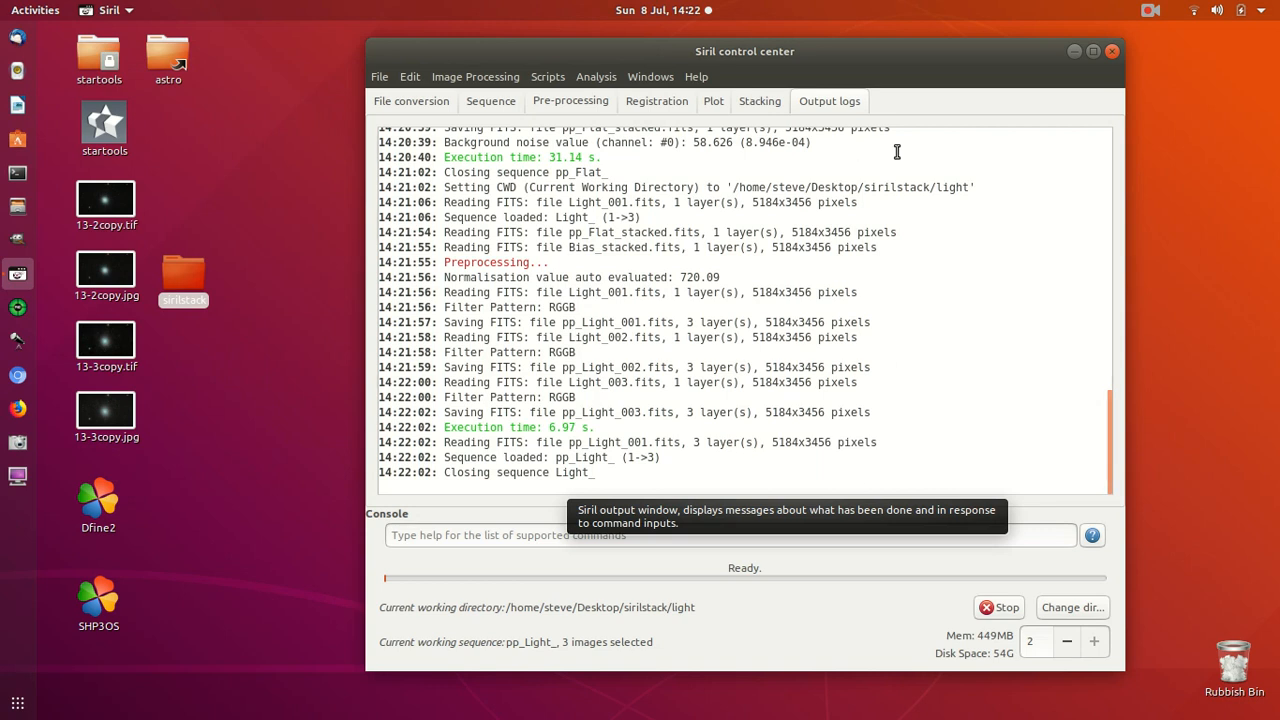
- Register all pre-processed light images using Global Star Alignment (deep-sky) with the Bicubic algorithm and r_ prefix, and close the preview windows
left_click(668, 106)
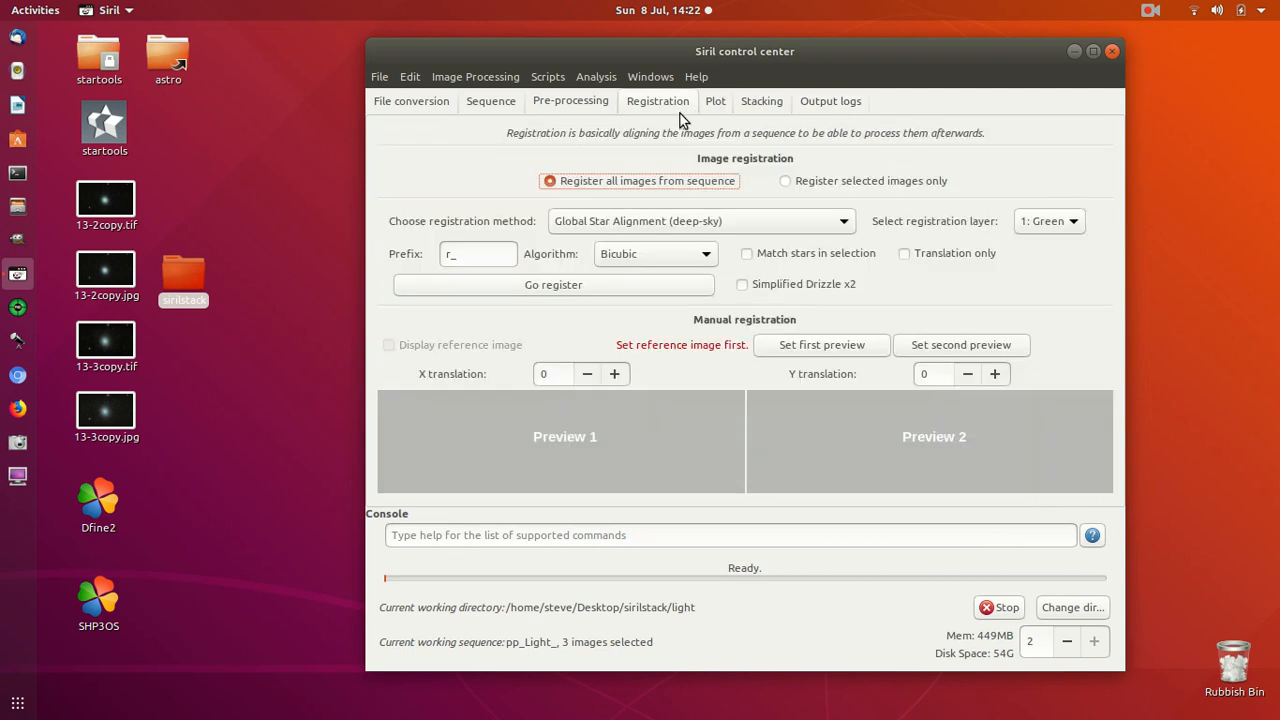
mouse_move(622, 232)
mouse_move(665, 226)
left_click(680, 260)
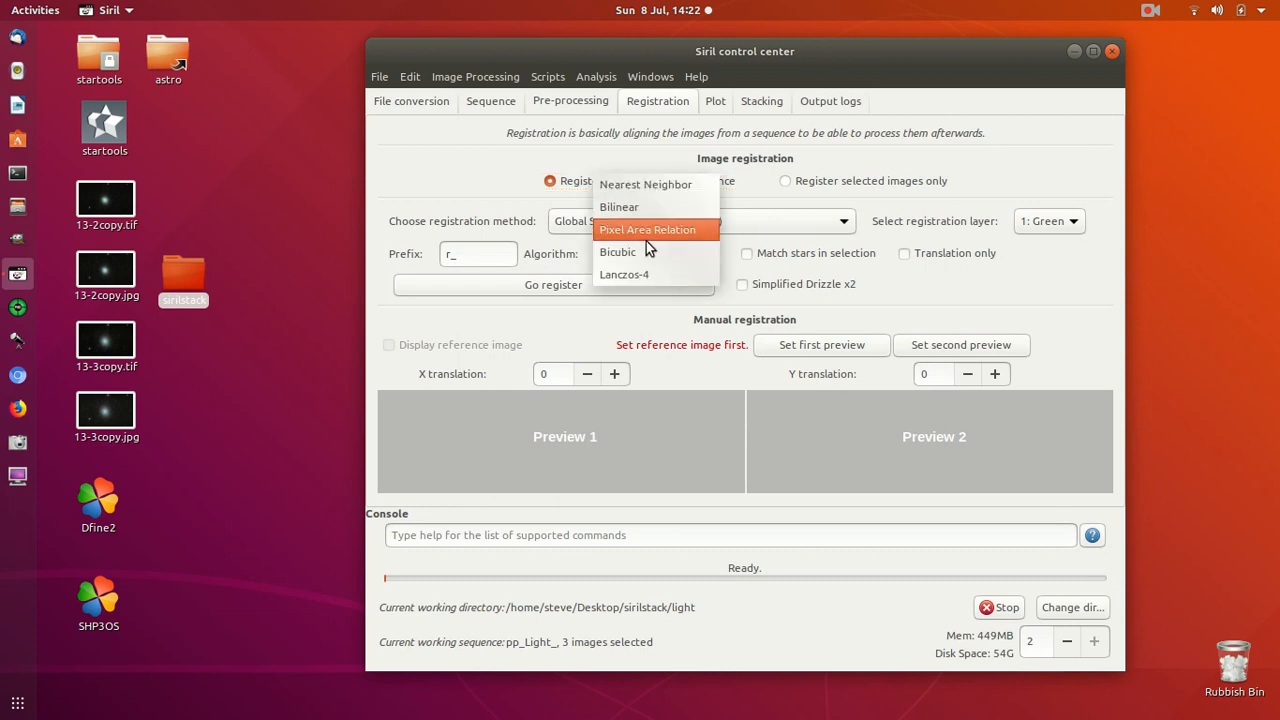
left_click(650, 252)
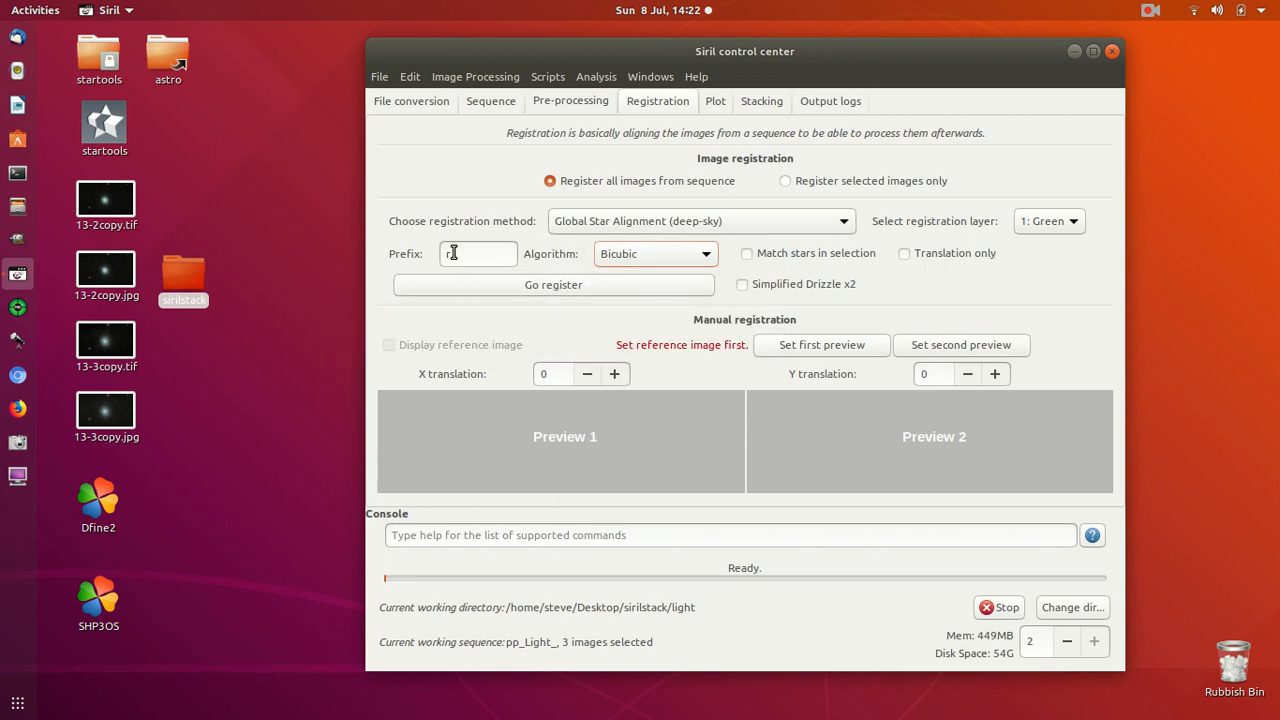
left_click(615, 290)
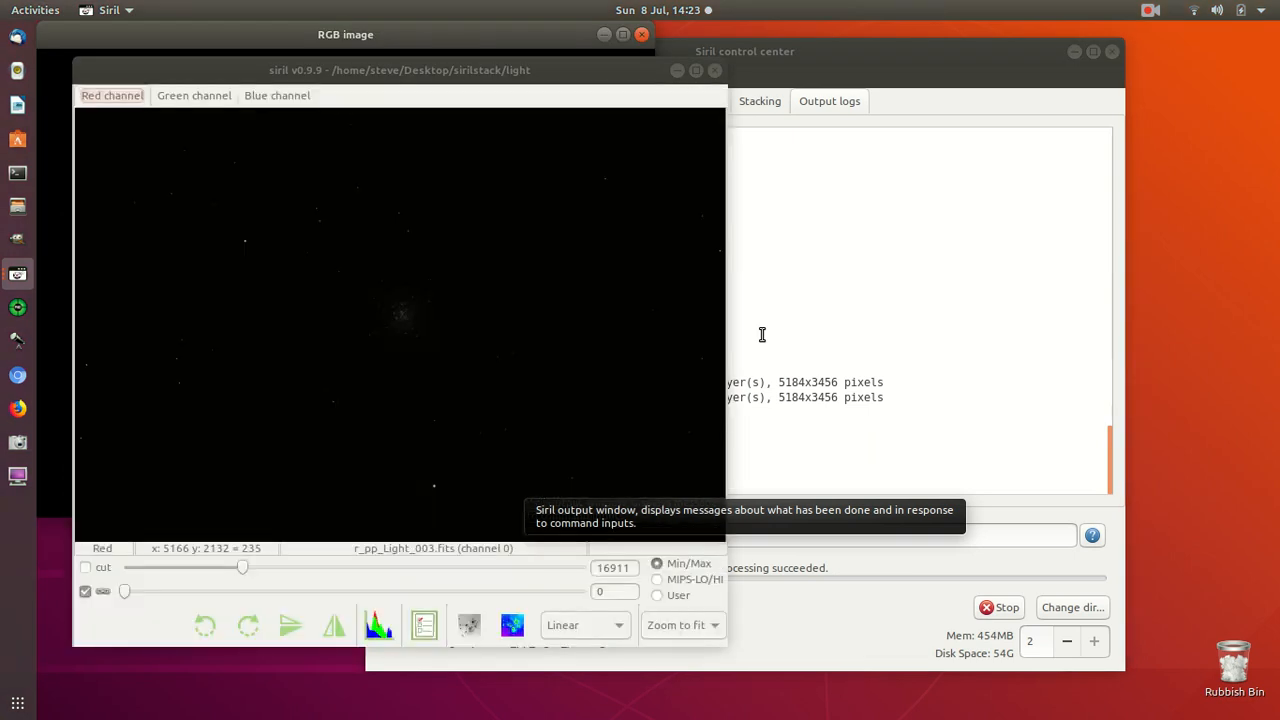
left_click(714, 70)
left_click(642, 35)
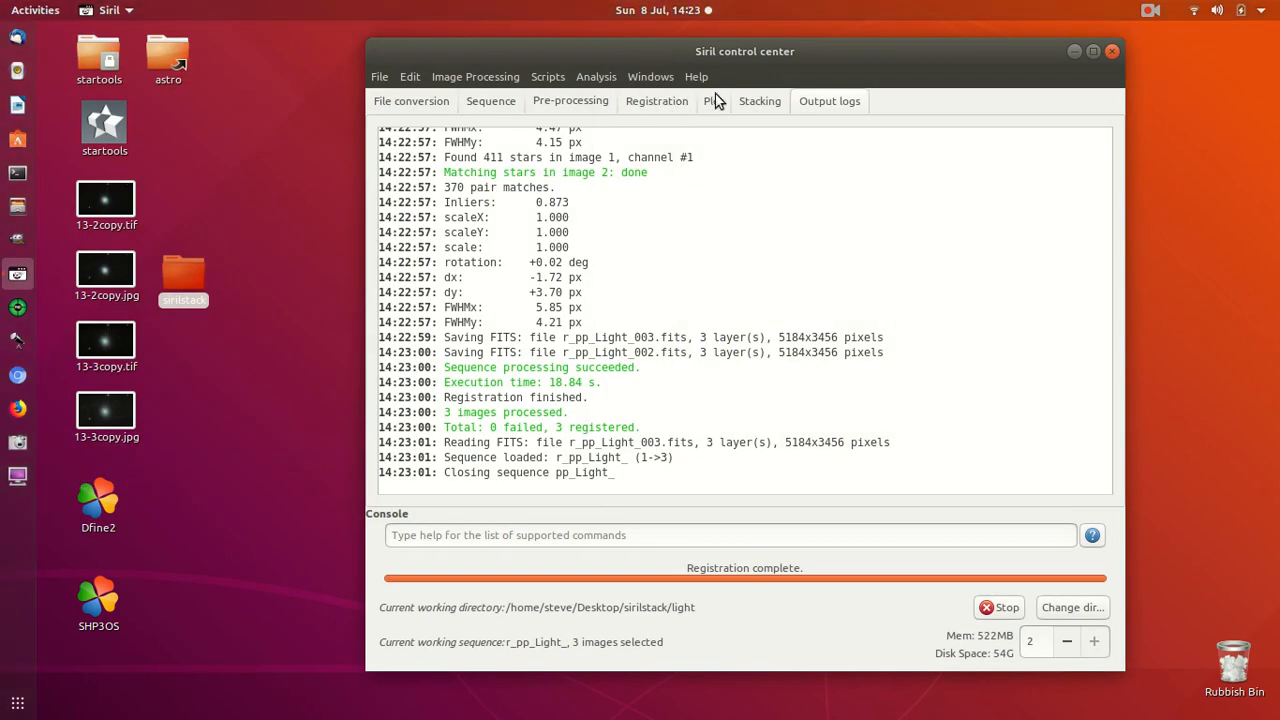
- Set the stacking method for the registered light sequence to Average stacking with rejection
left_click(777, 109)
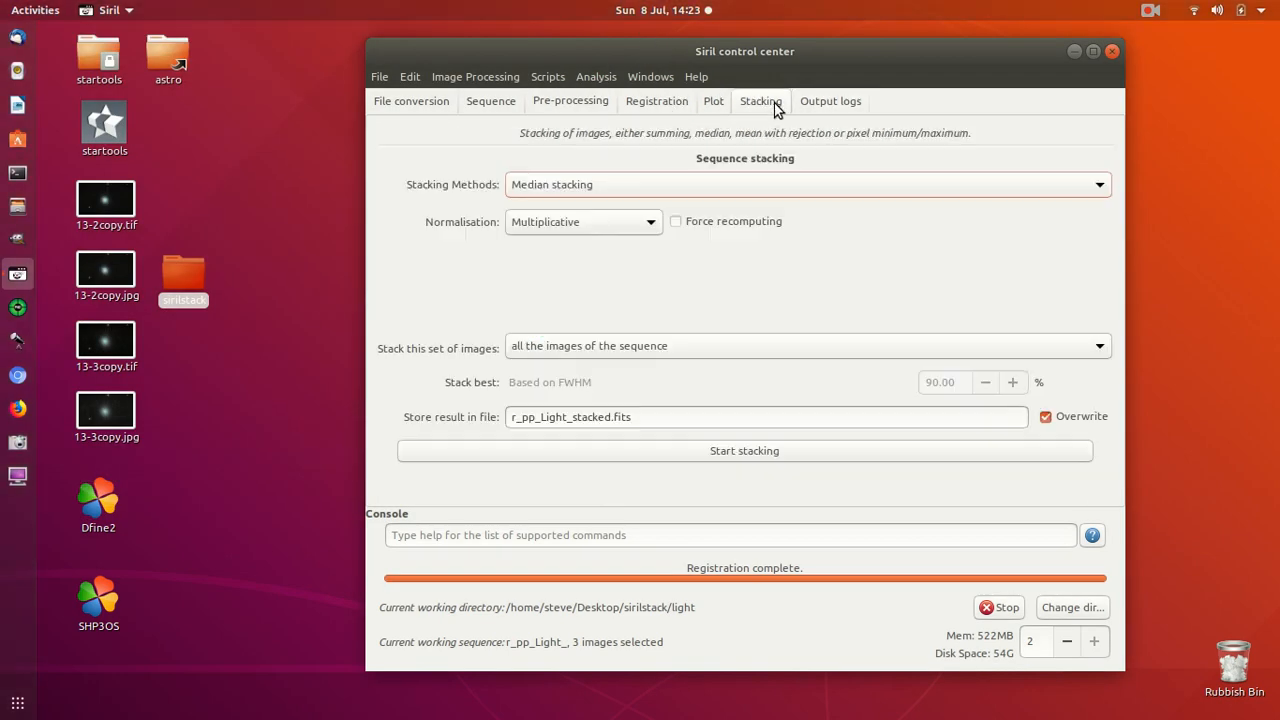
left_click(739, 180)
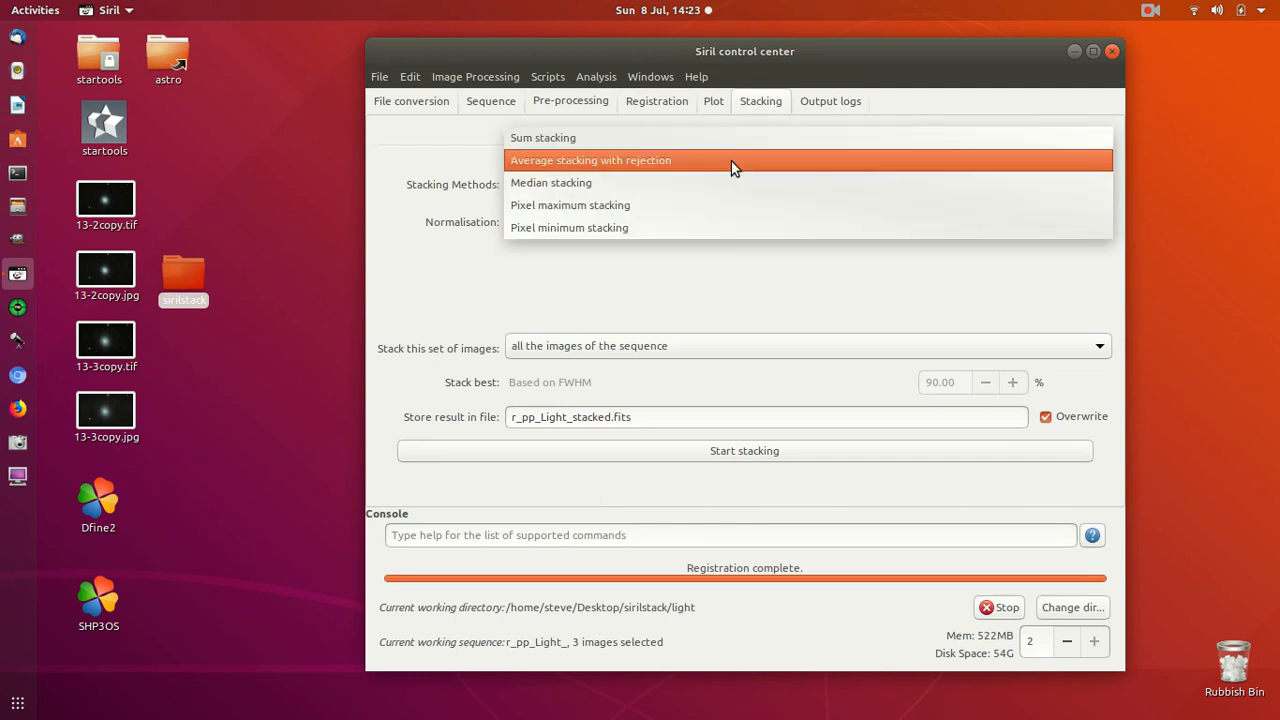
left_click(731, 161)
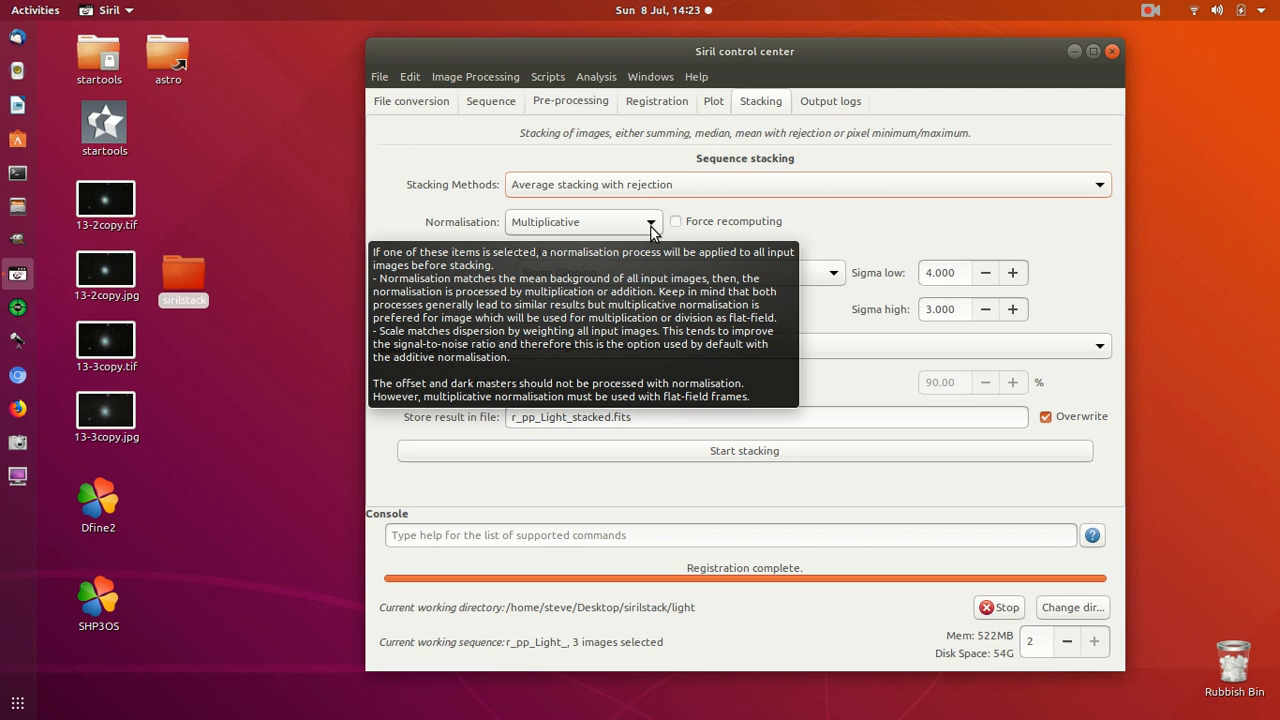
- Set the normalisation to No normalisation and stack the registered light sequence into r_pp_Light_stacked.fits
left_click(650, 224)
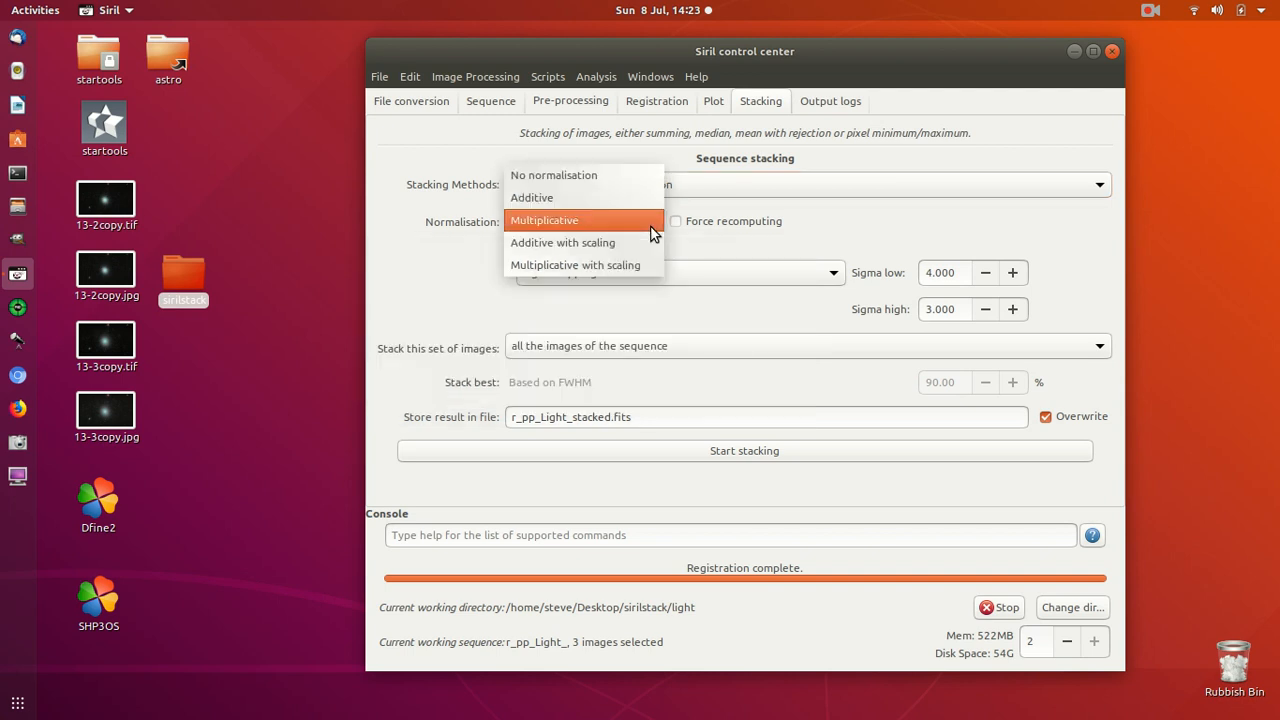
left_click(651, 230)
left_click(653, 226)
left_click(652, 177)
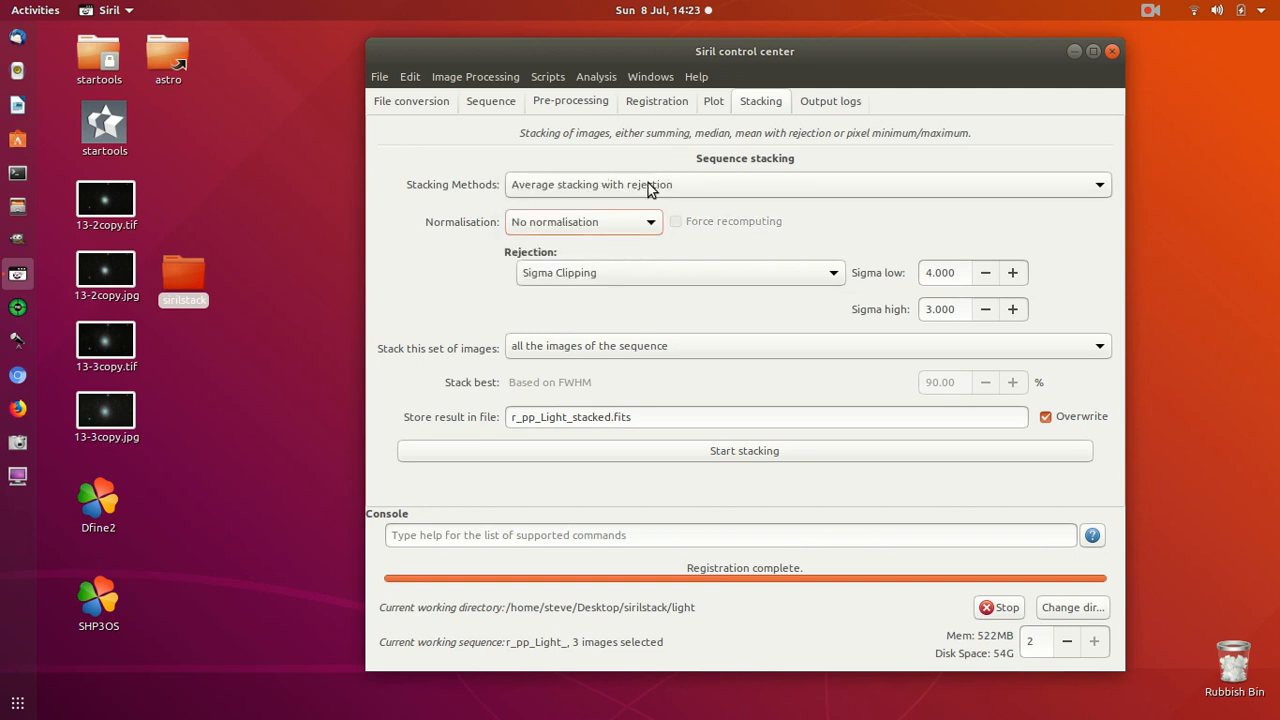
left_click(648, 183)
left_click(648, 183)
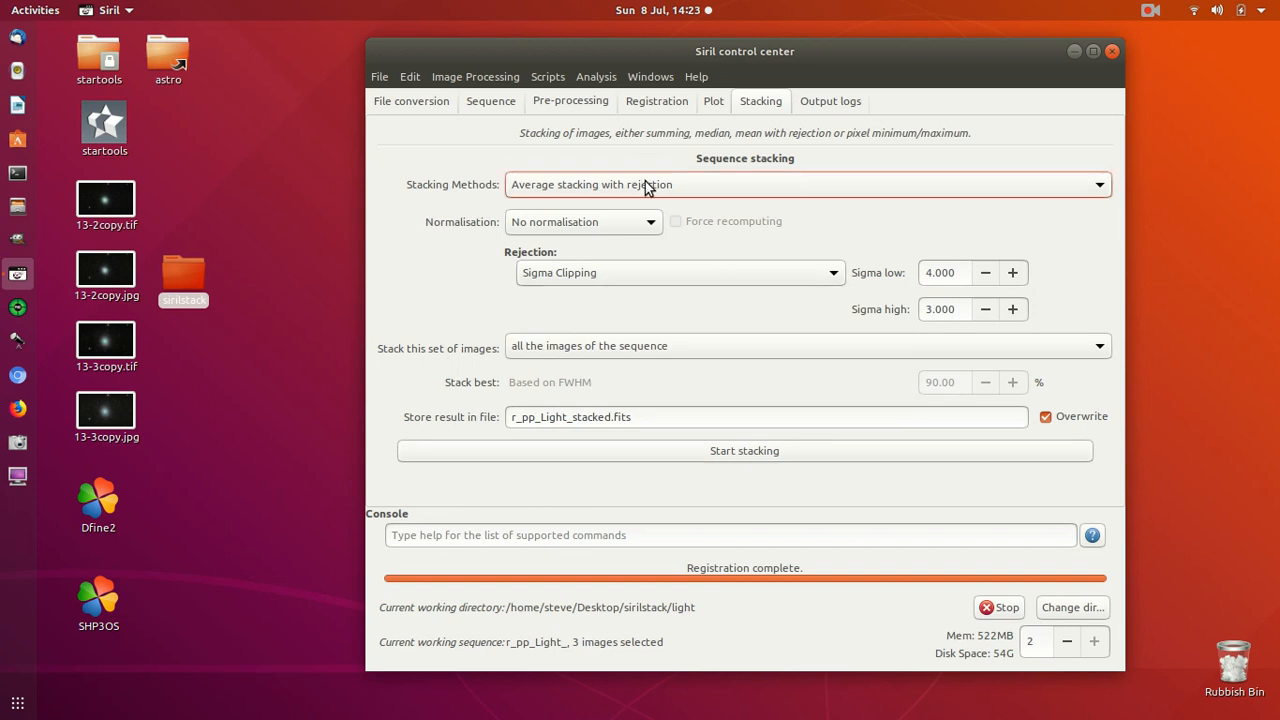
left_click(777, 451)
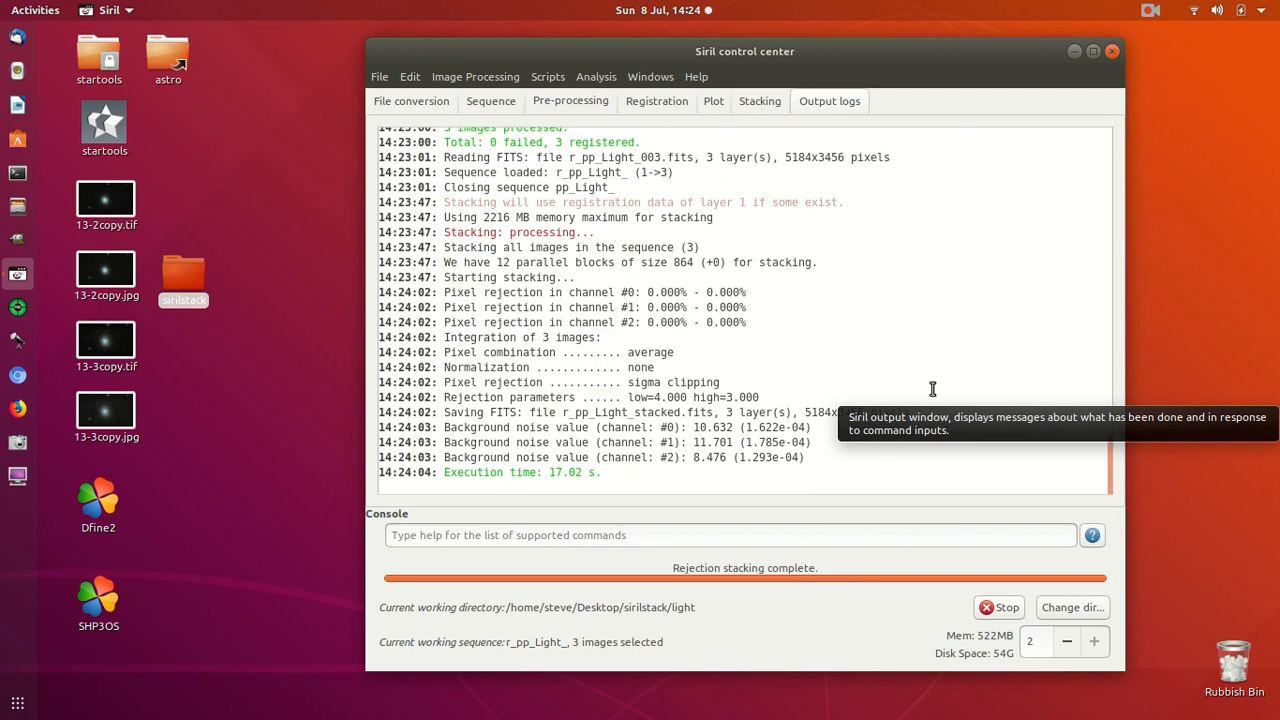
- Open the light folder inside sirilstack to check the output files, and quit Siril
left_click(177, 279)
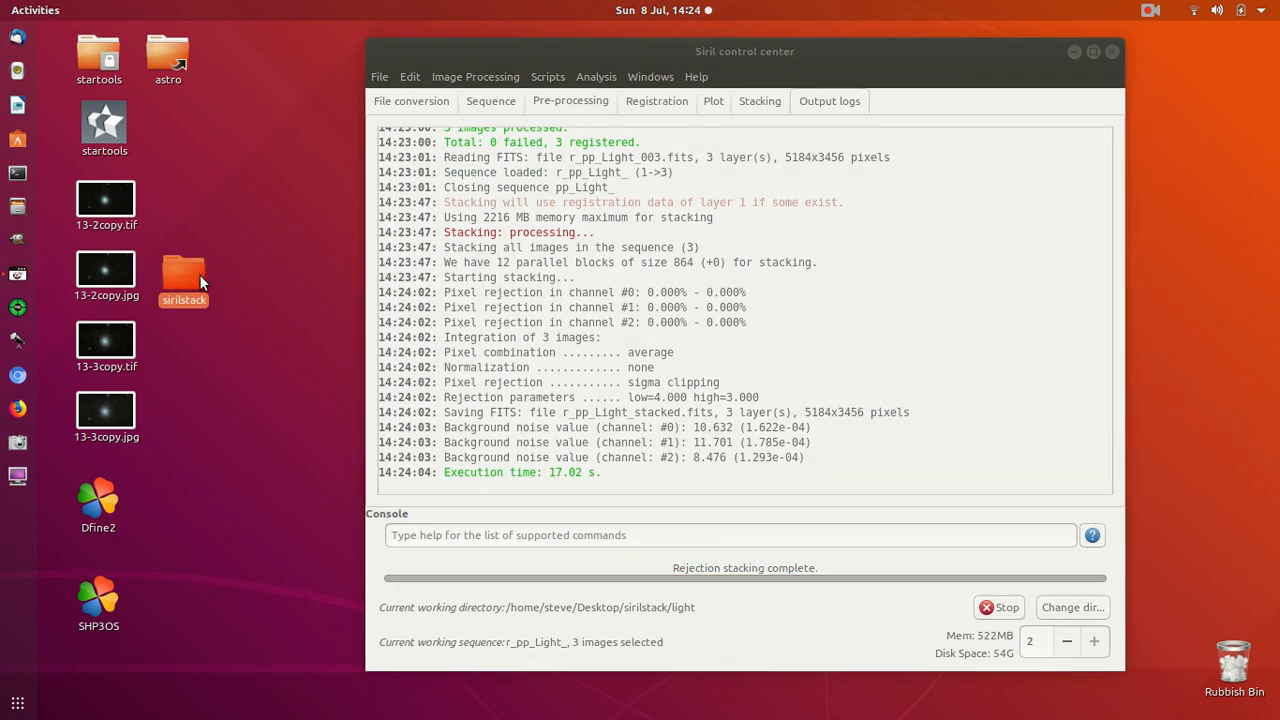
double_click(192, 276)
double_click(686, 150)
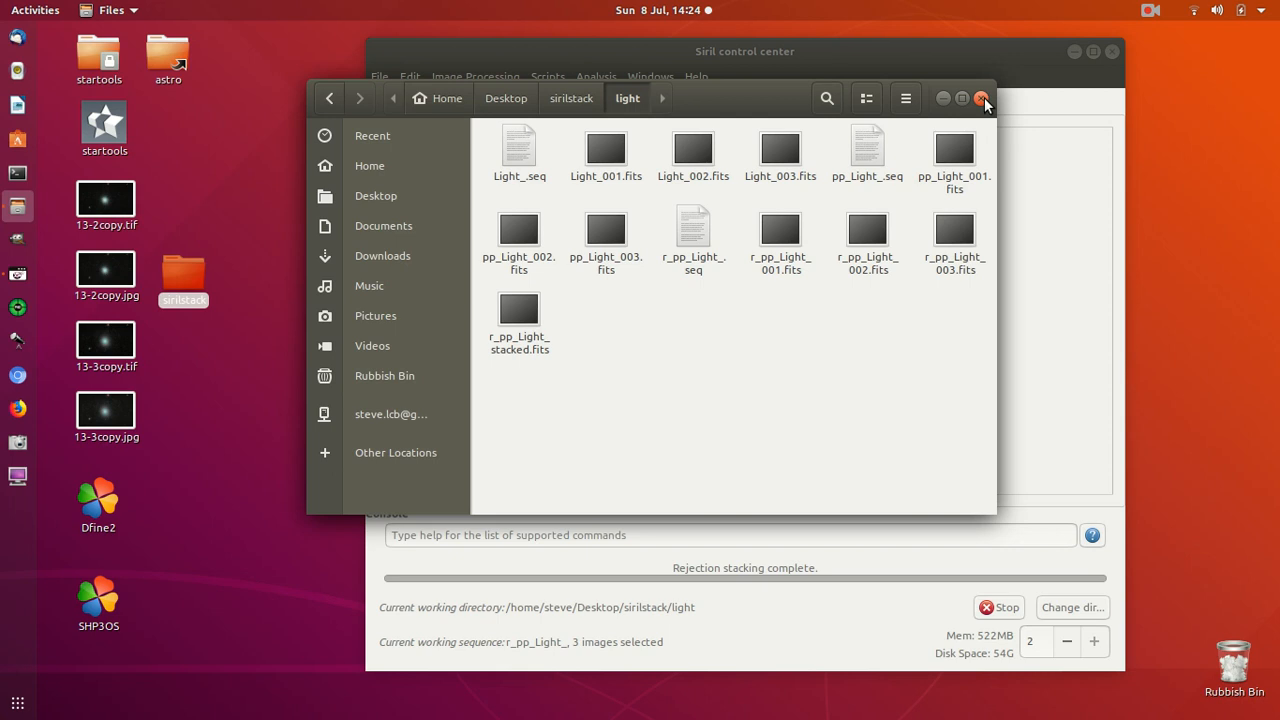
left_click(1113, 52)
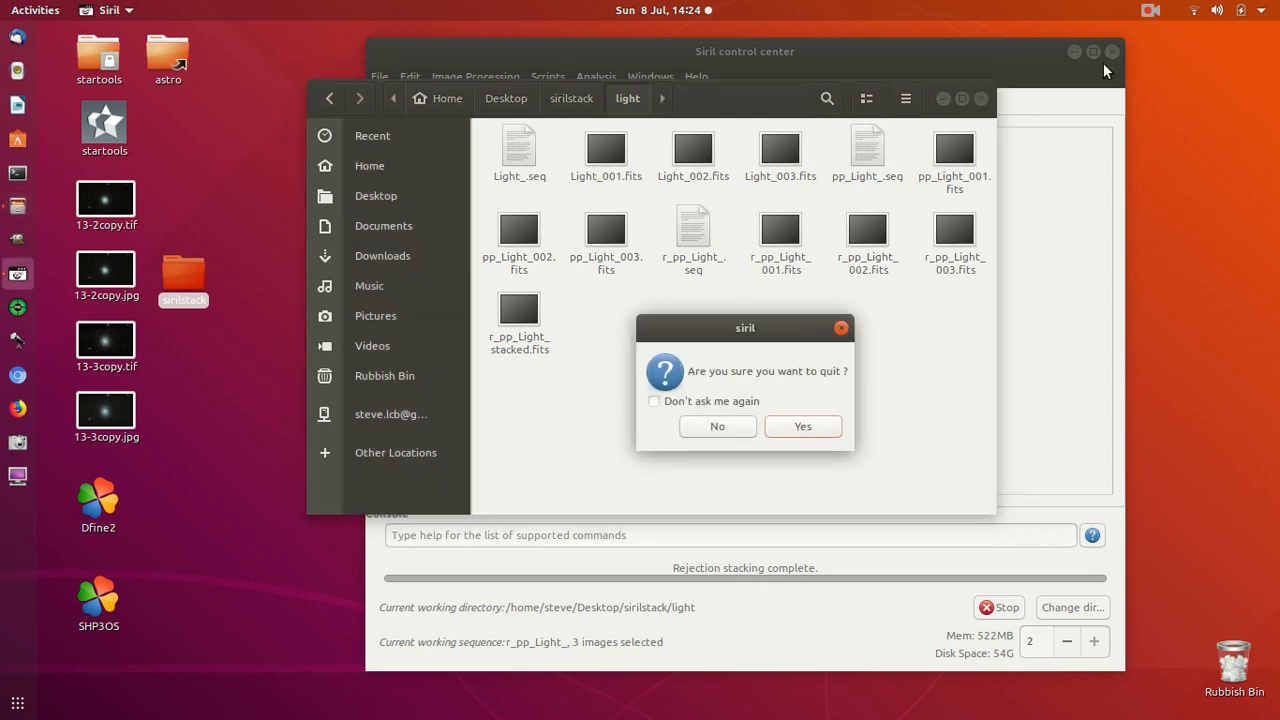
left_click(782, 424)
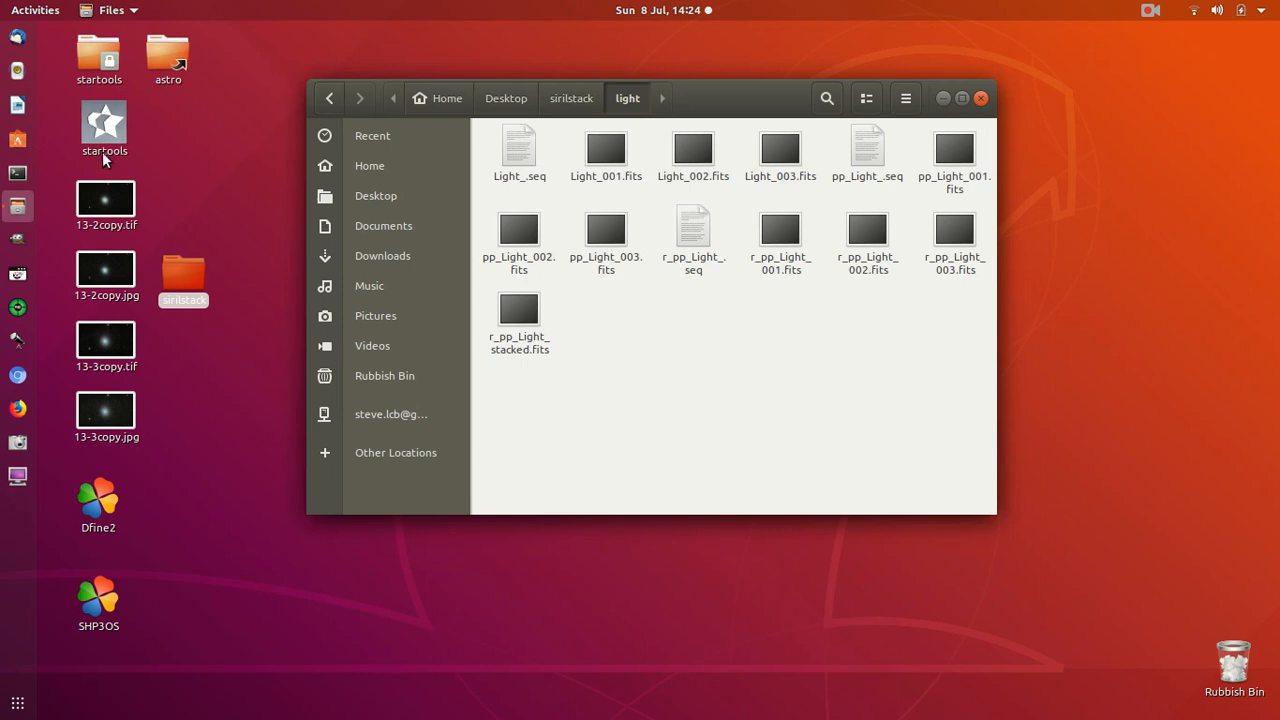
- Launch StarTools and open r_pp_Light_stacked.fits from the light folder of Desktop/sirilstack
double_click(92, 121)
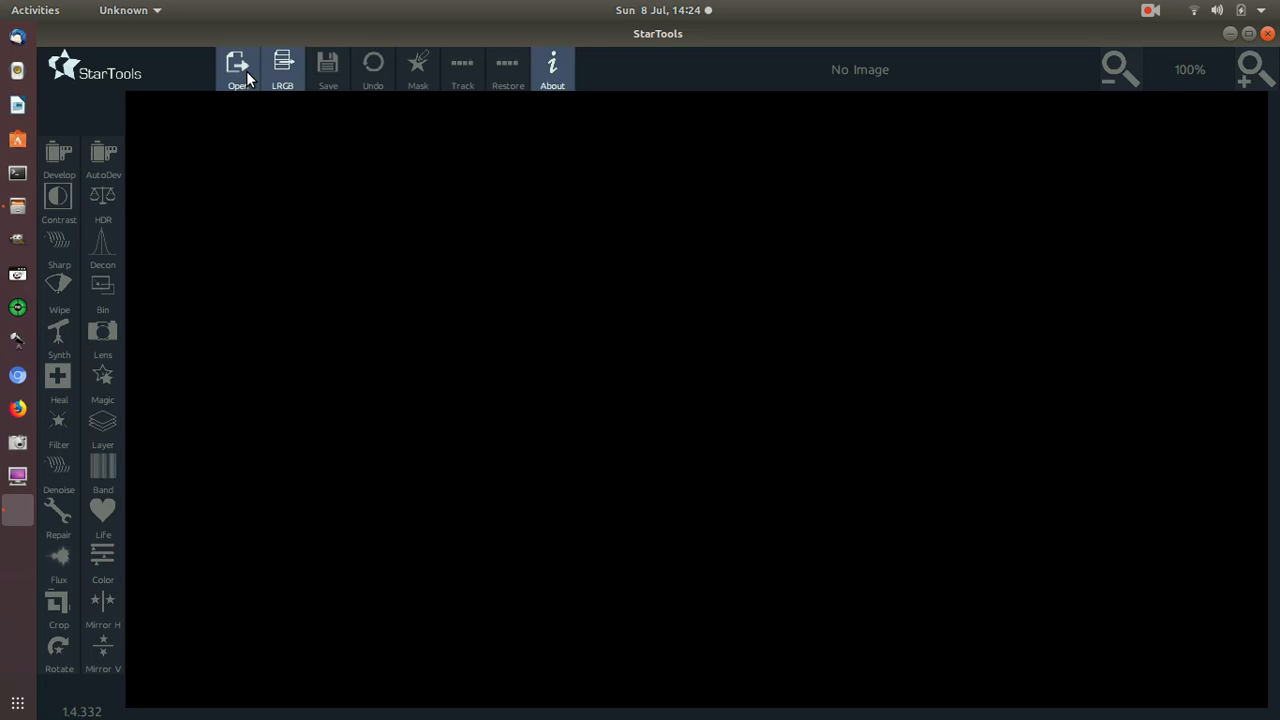
left_click(237, 70)
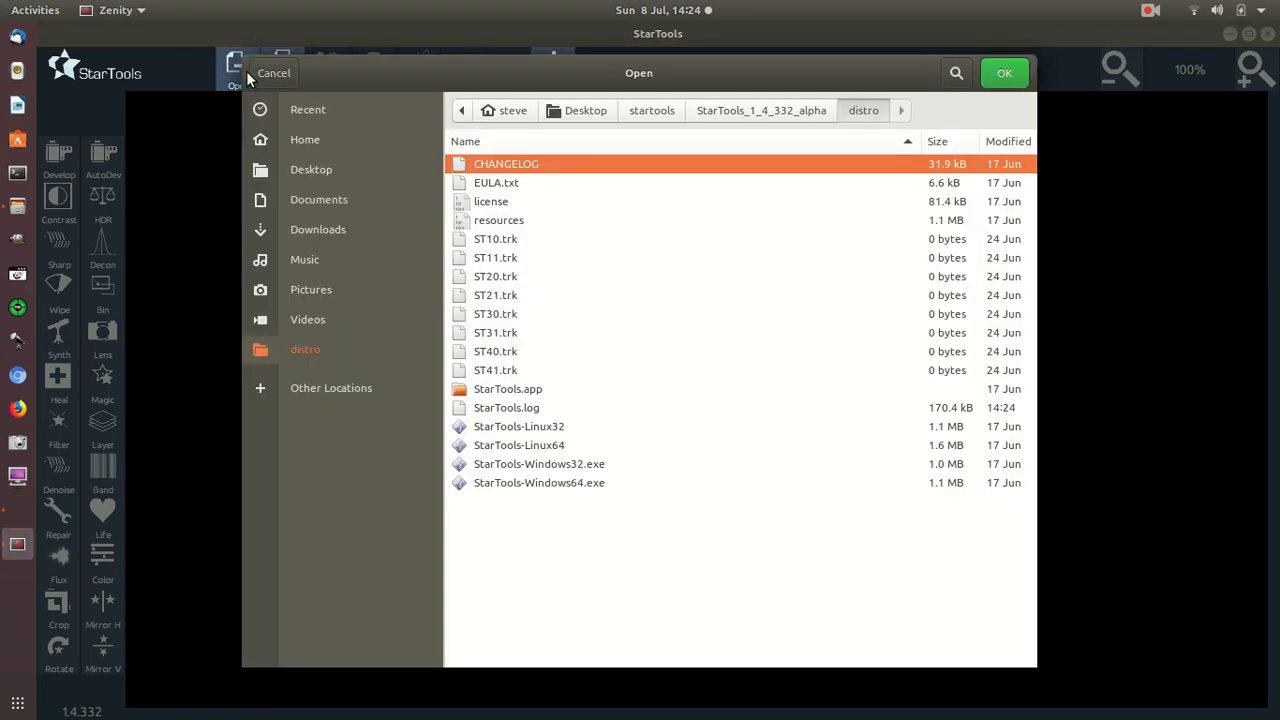
left_click(516, 116)
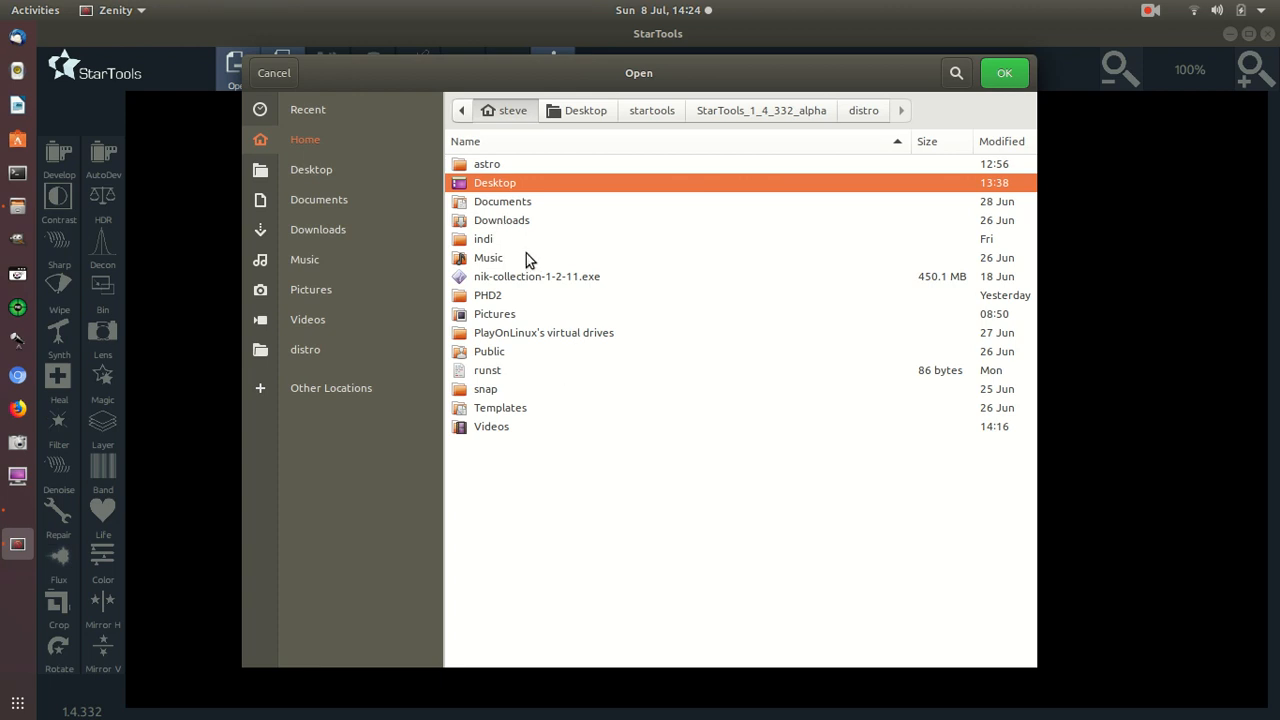
double_click(512, 186)
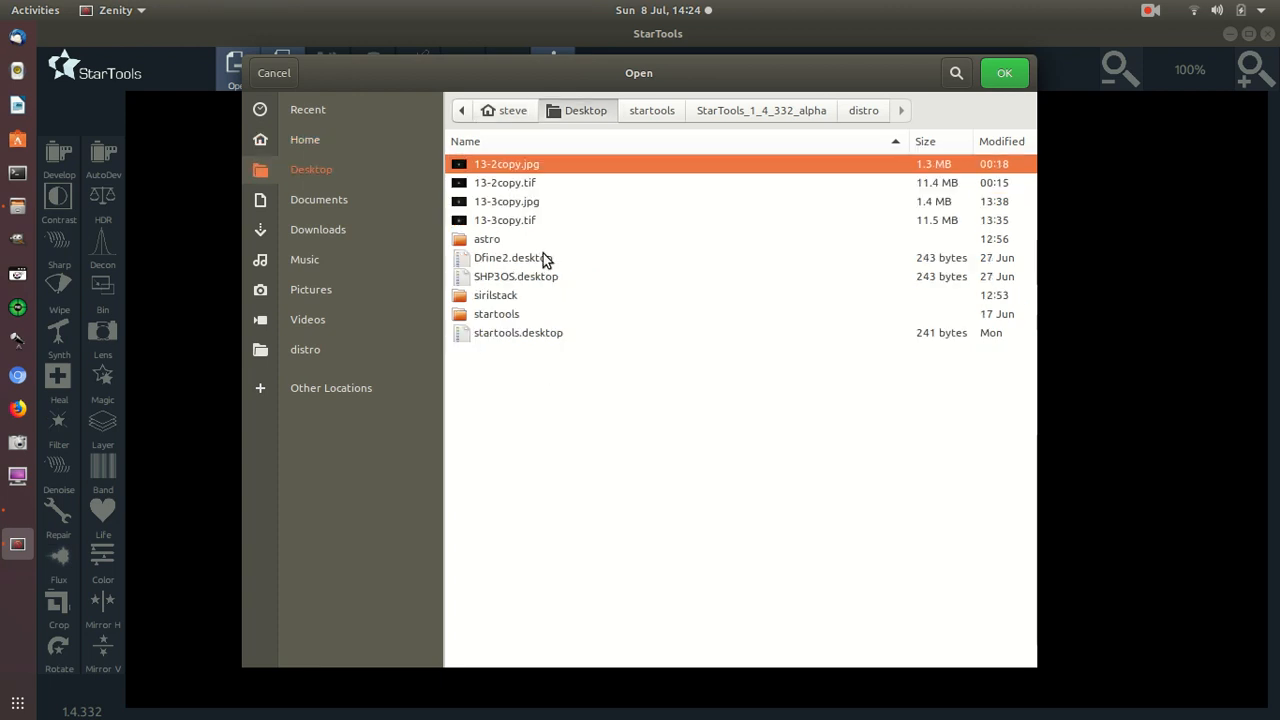
double_click(505, 297)
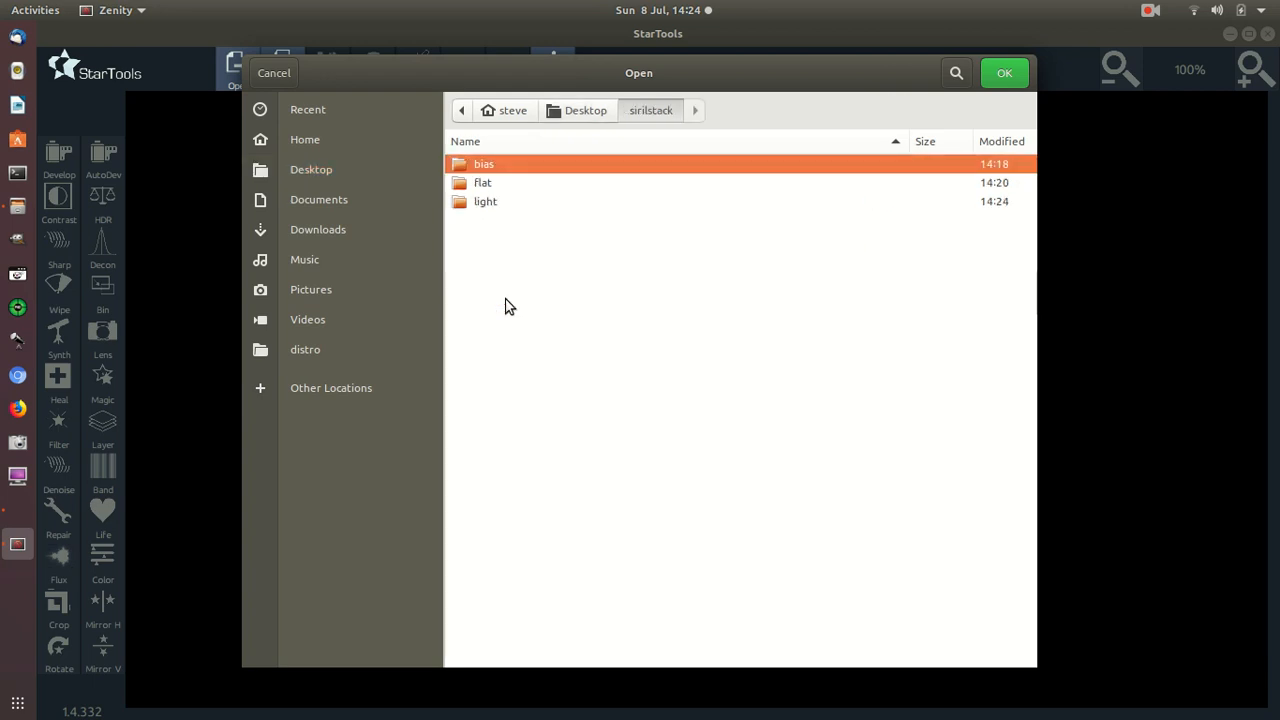
left_click(494, 203)
double_click(494, 205)
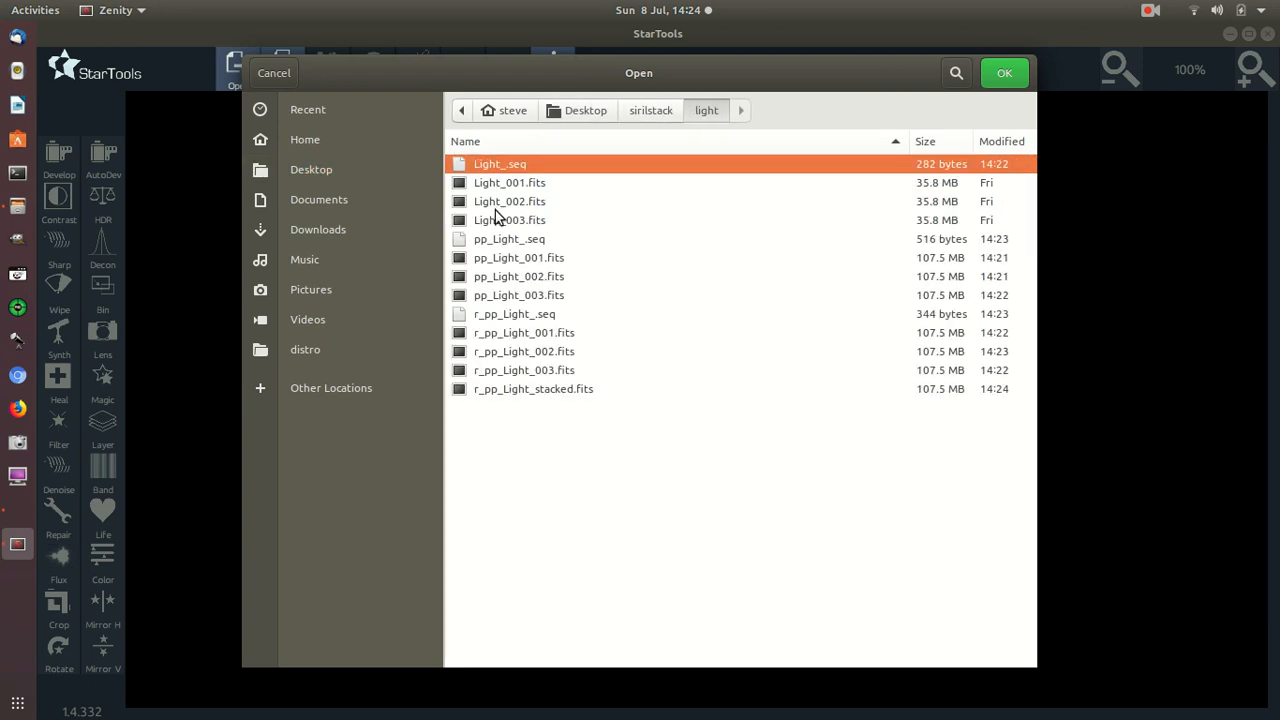
double_click(551, 386)
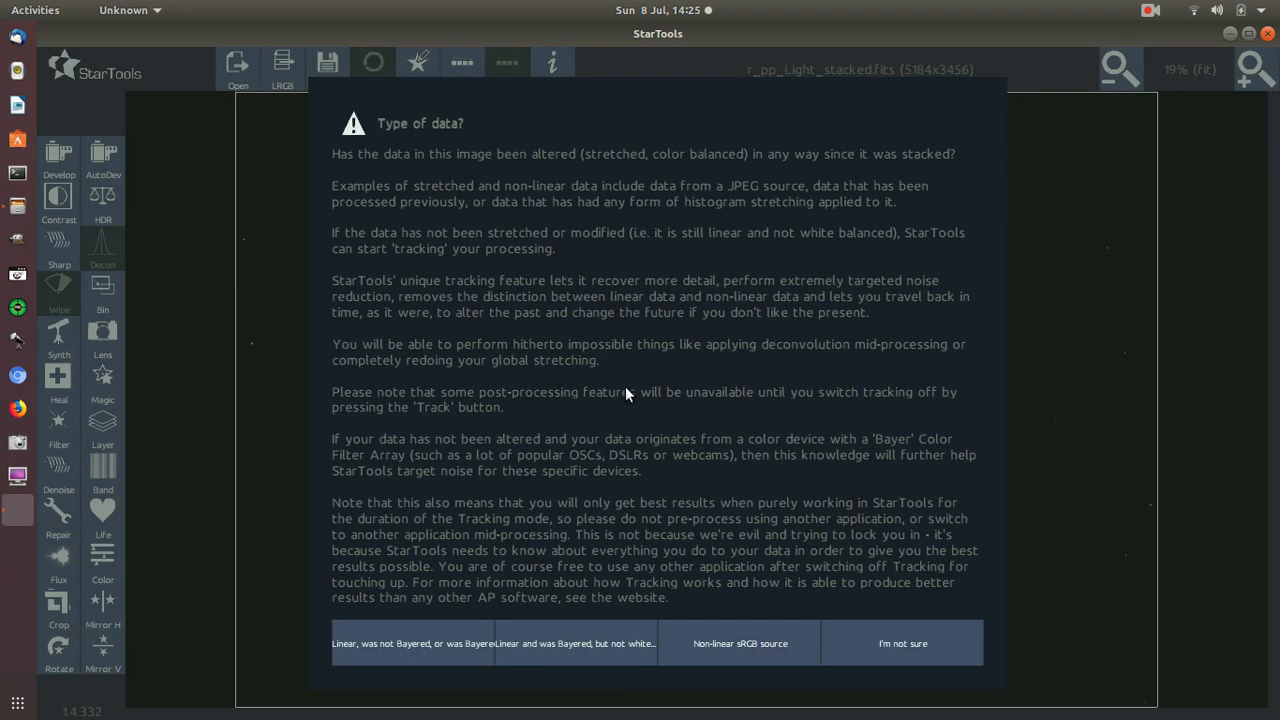
- Declare the stacked image as linear, Bayered and not white balanced, and run AutoDev on it without a region of interest
left_click(568, 650)
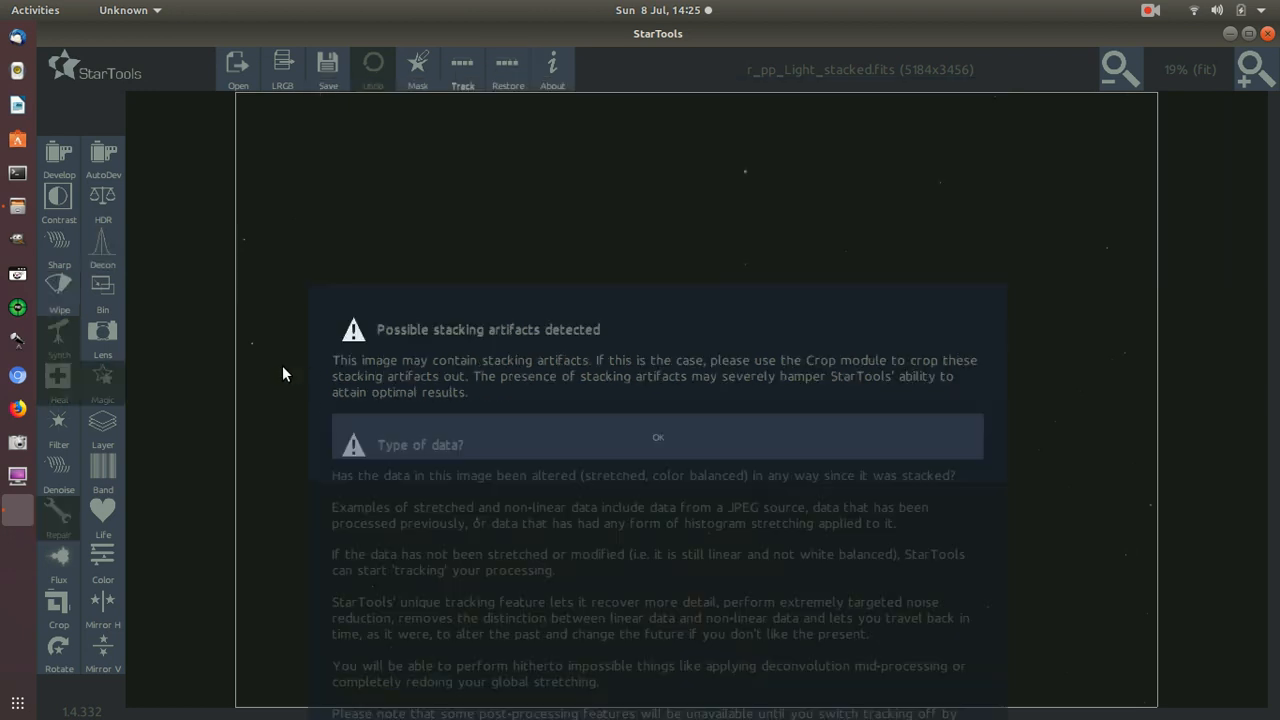
left_click(616, 449)
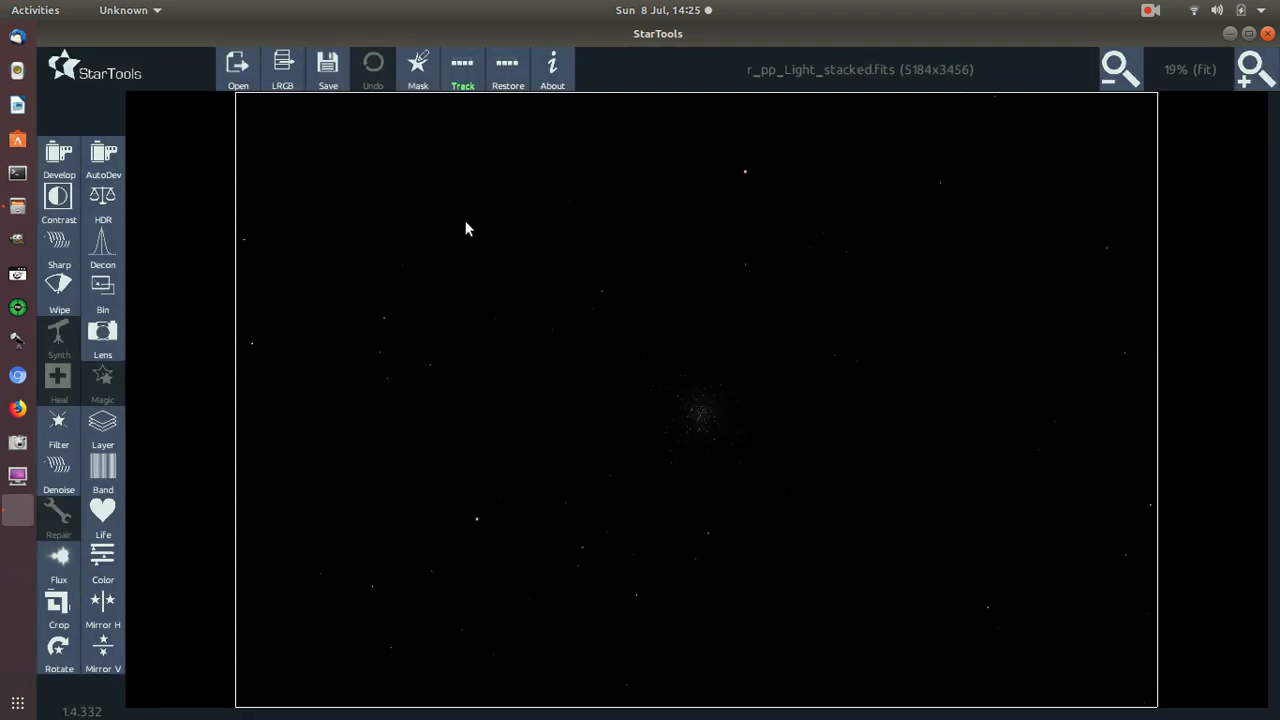
left_click(95, 163)
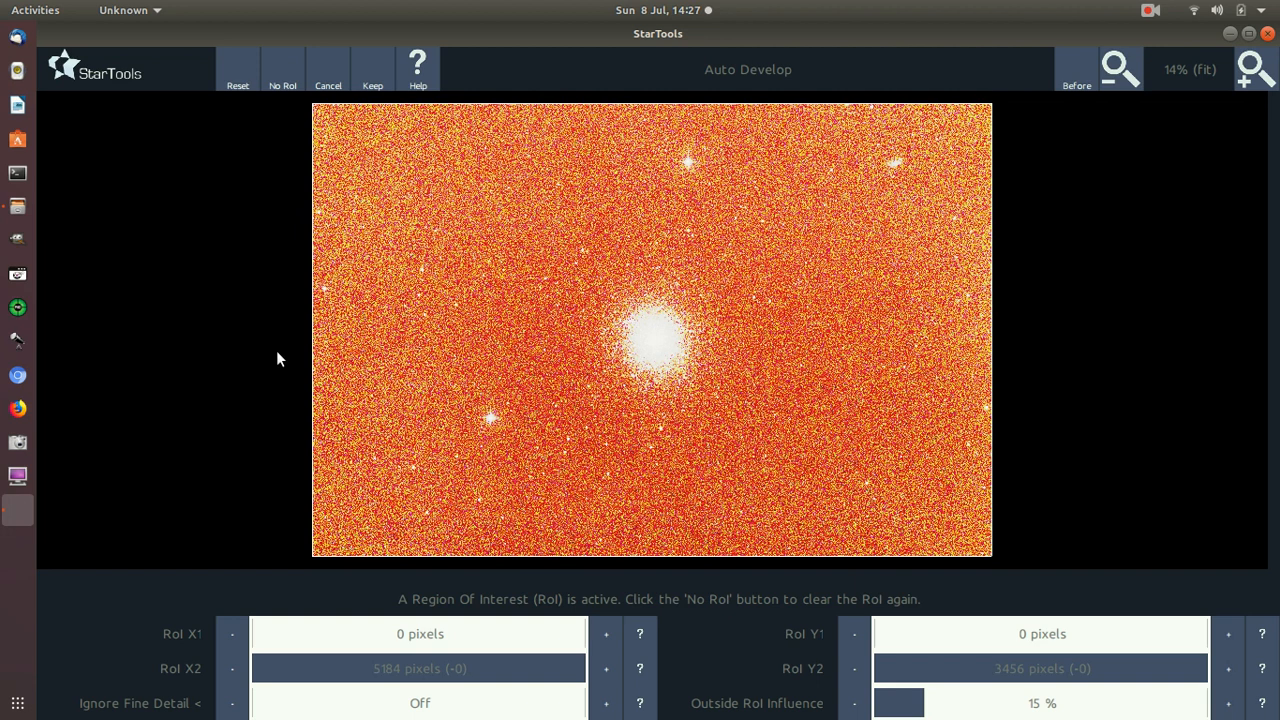
left_click(246, 354)
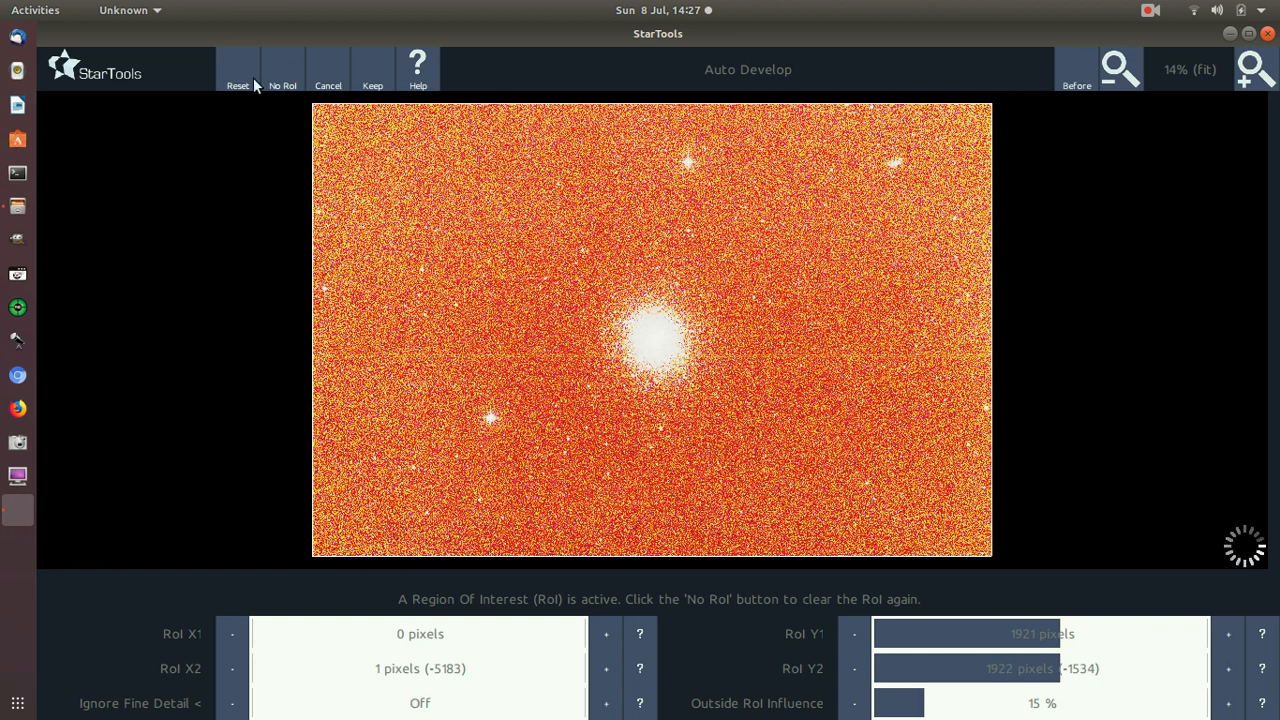
left_click(283, 76)
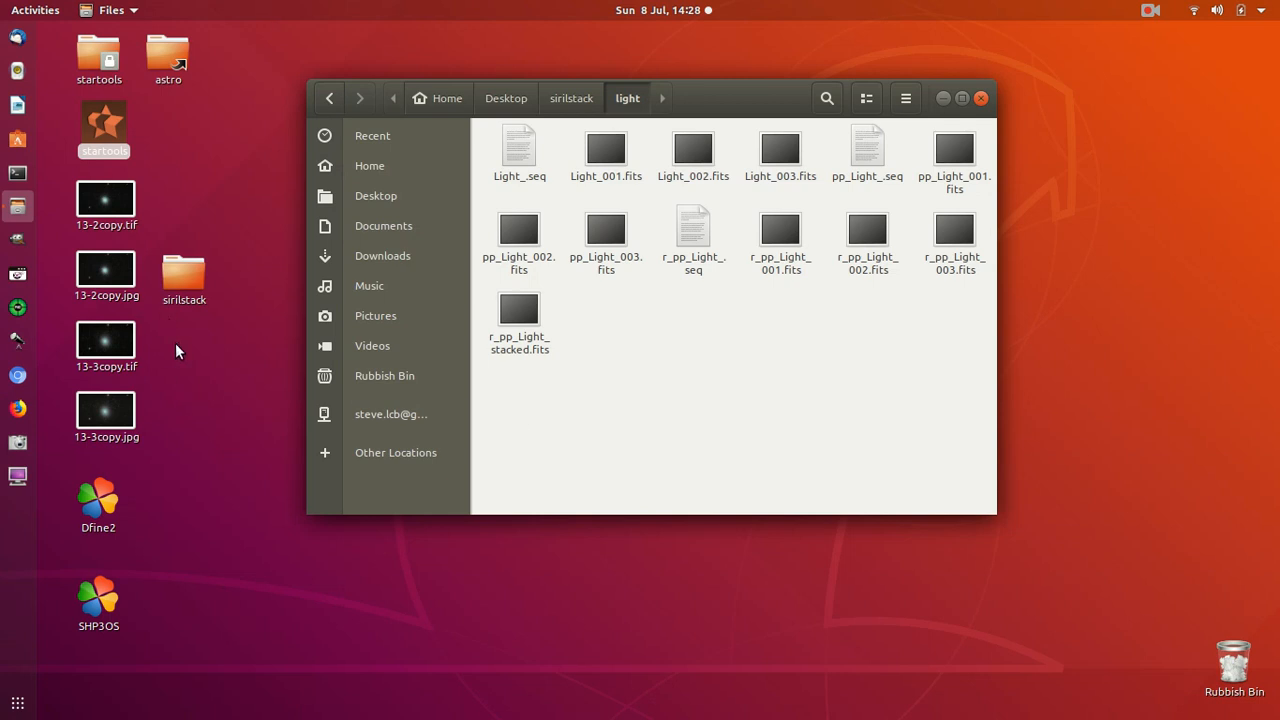
- Open the finished image 13-3copy.jpg from the desktop in Image Viewer
left_click(111, 423)
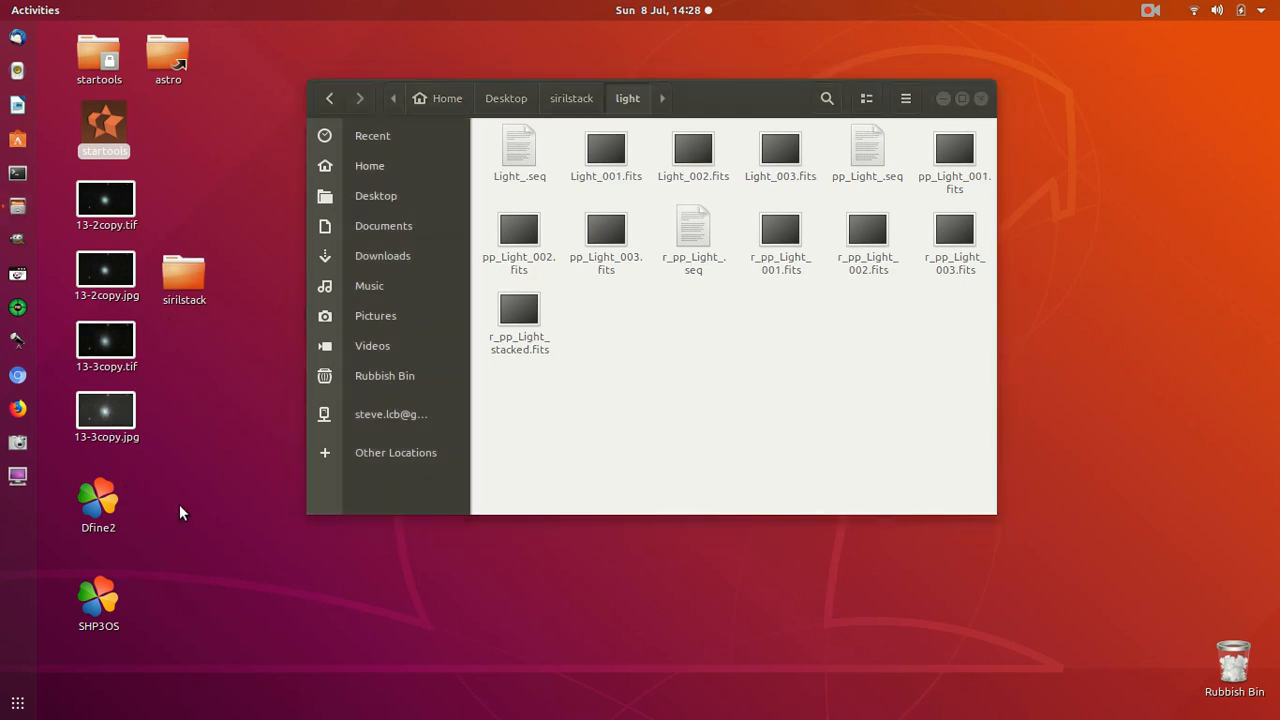
left_click(116, 406)
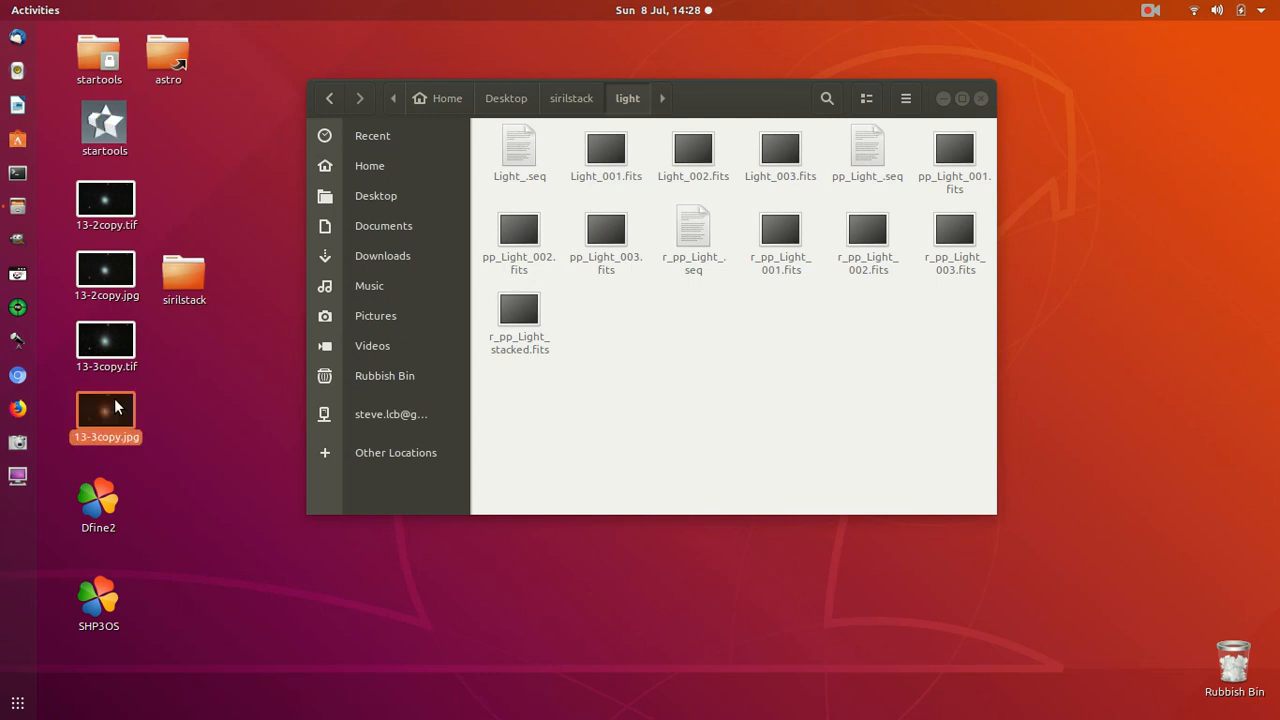
double_click(122, 412)
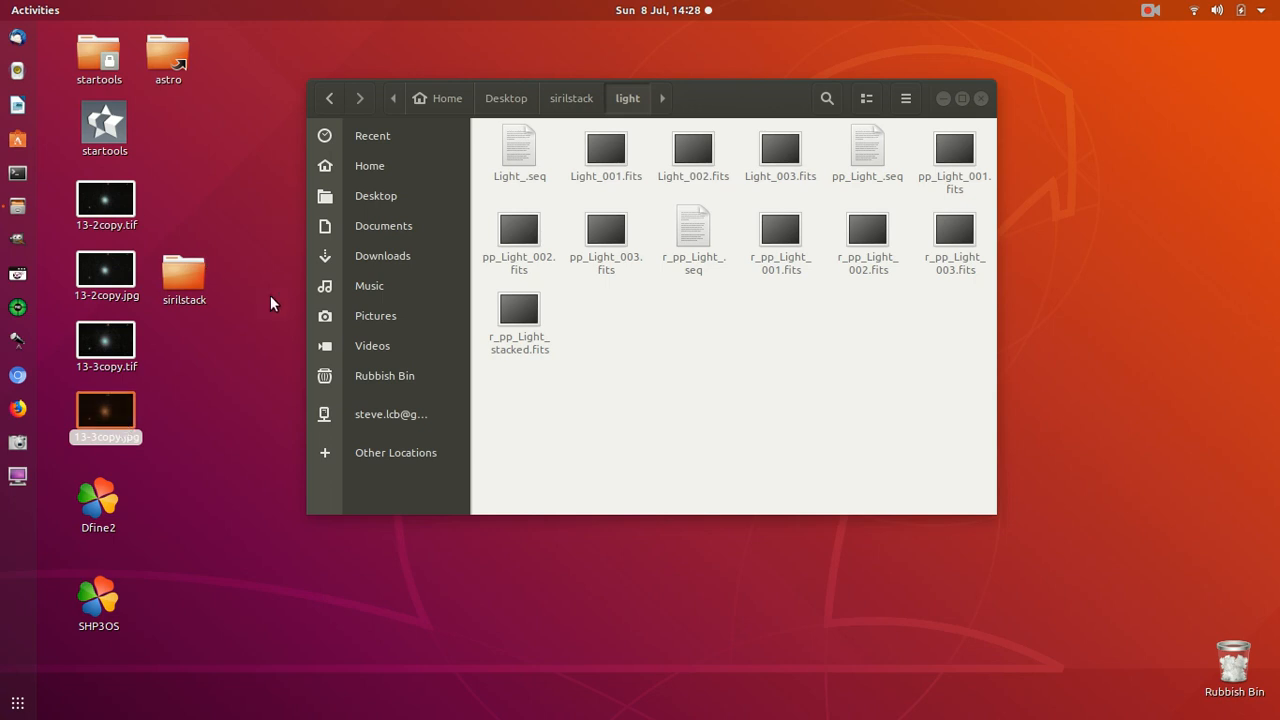
double_click(102, 415)
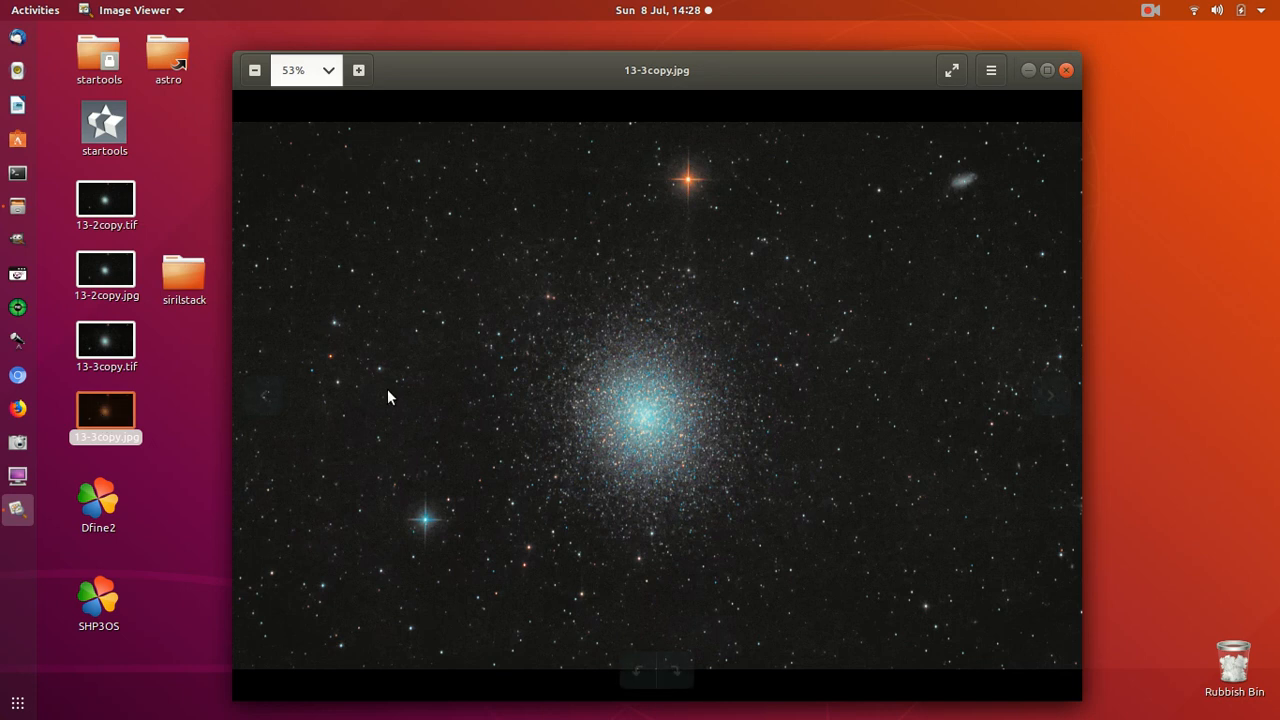
- Examine the star cluster at 100% and 50% zoom, and close the image and the light folder window
left_click_drag(763, 77, 800, 63)
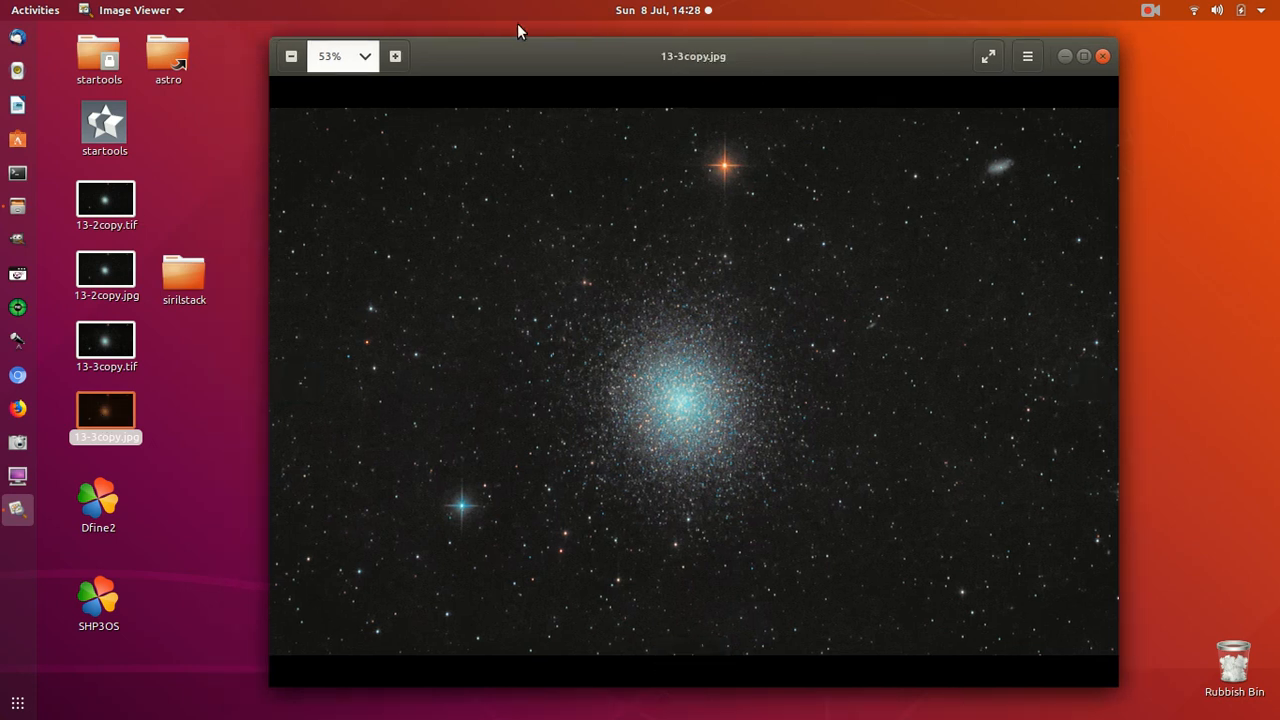
left_click(395, 57)
left_click(395, 57)
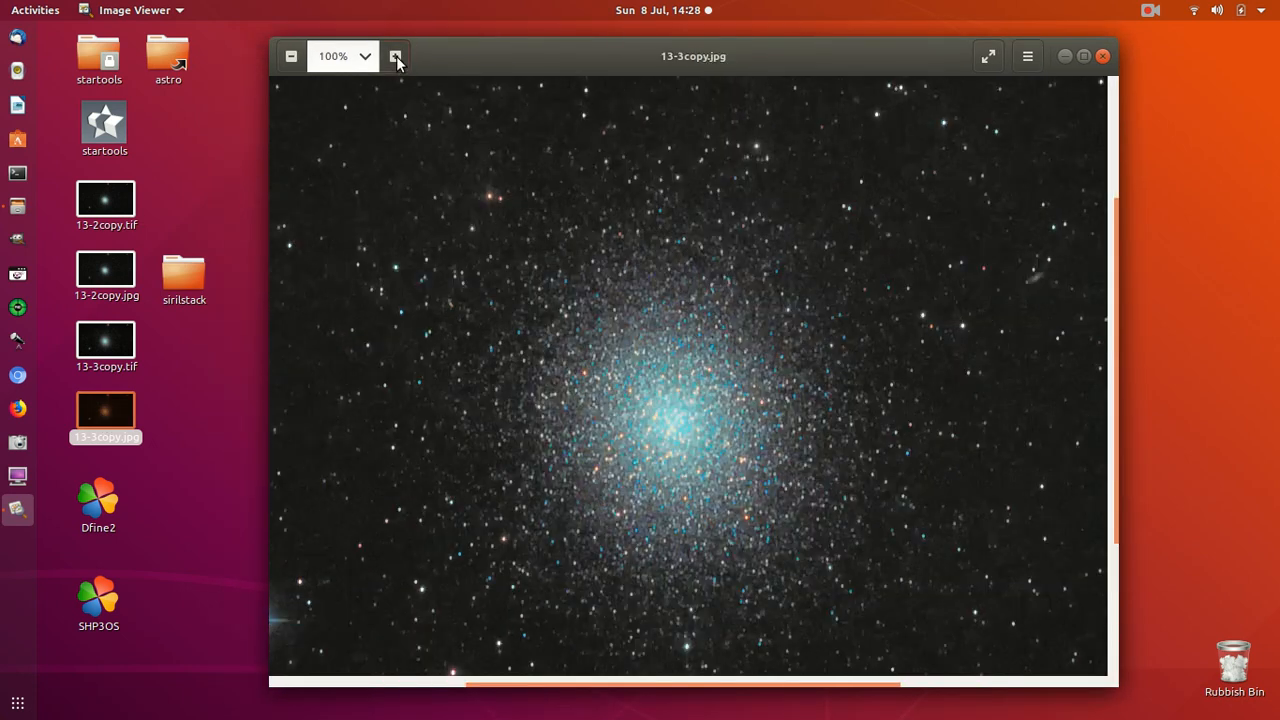
left_click(294, 62)
left_click(294, 62)
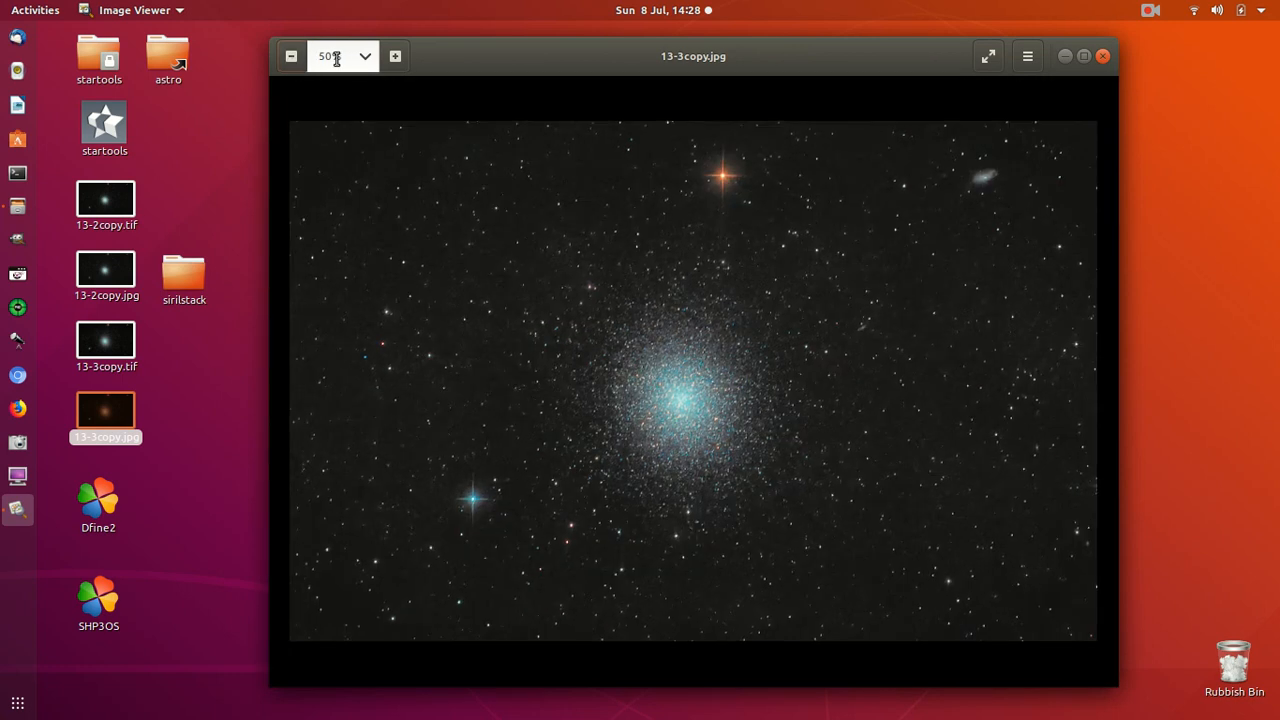
left_click(395, 57)
left_click(395, 57)
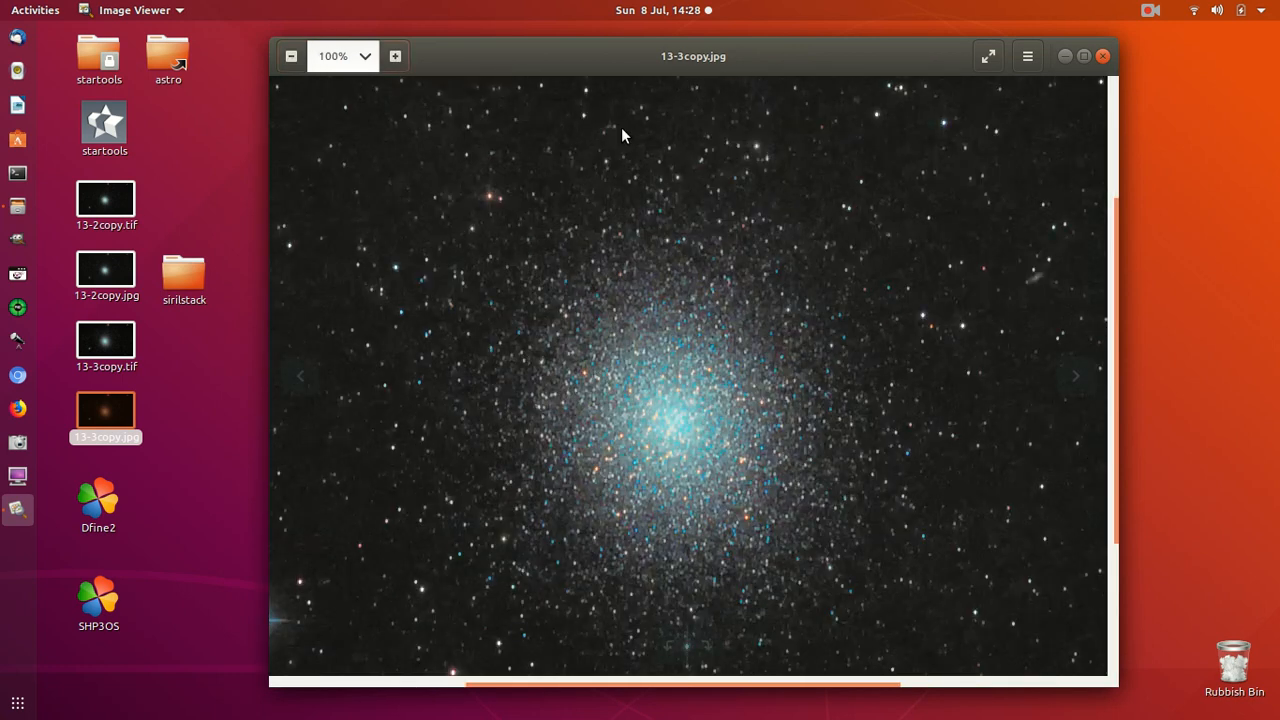
left_click(296, 60)
left_click(296, 60)
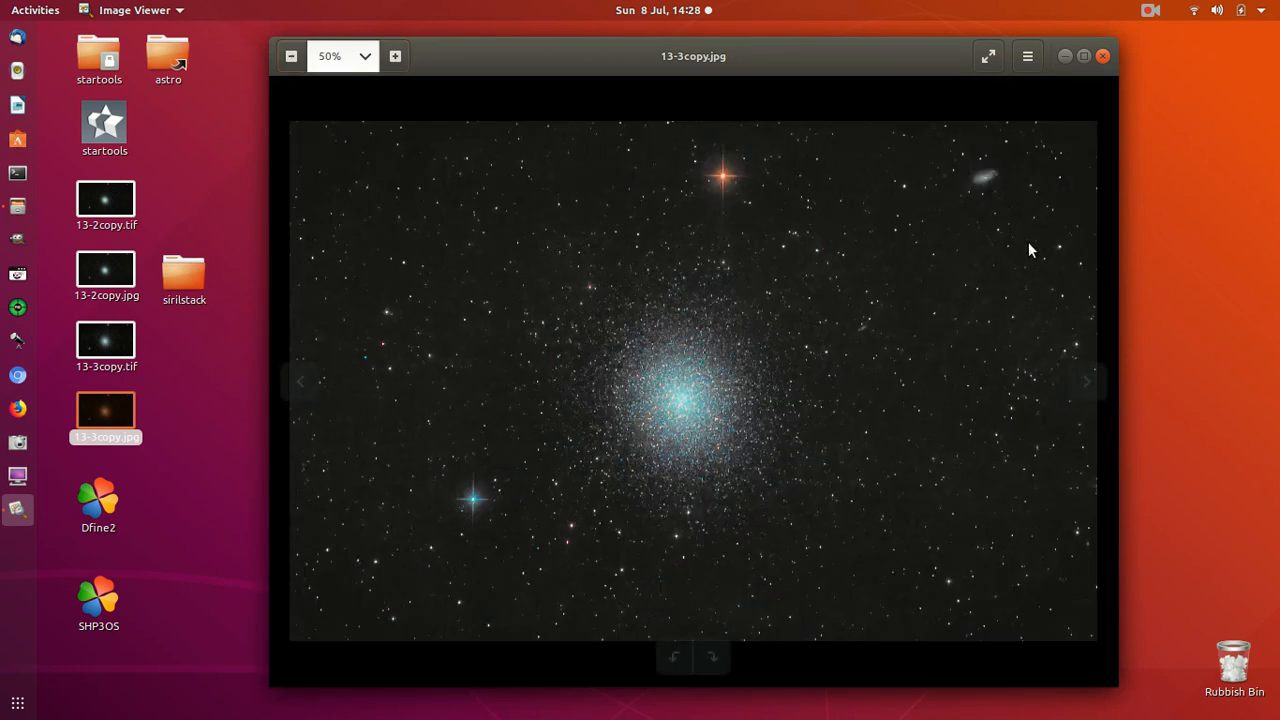
left_click(1103, 57)
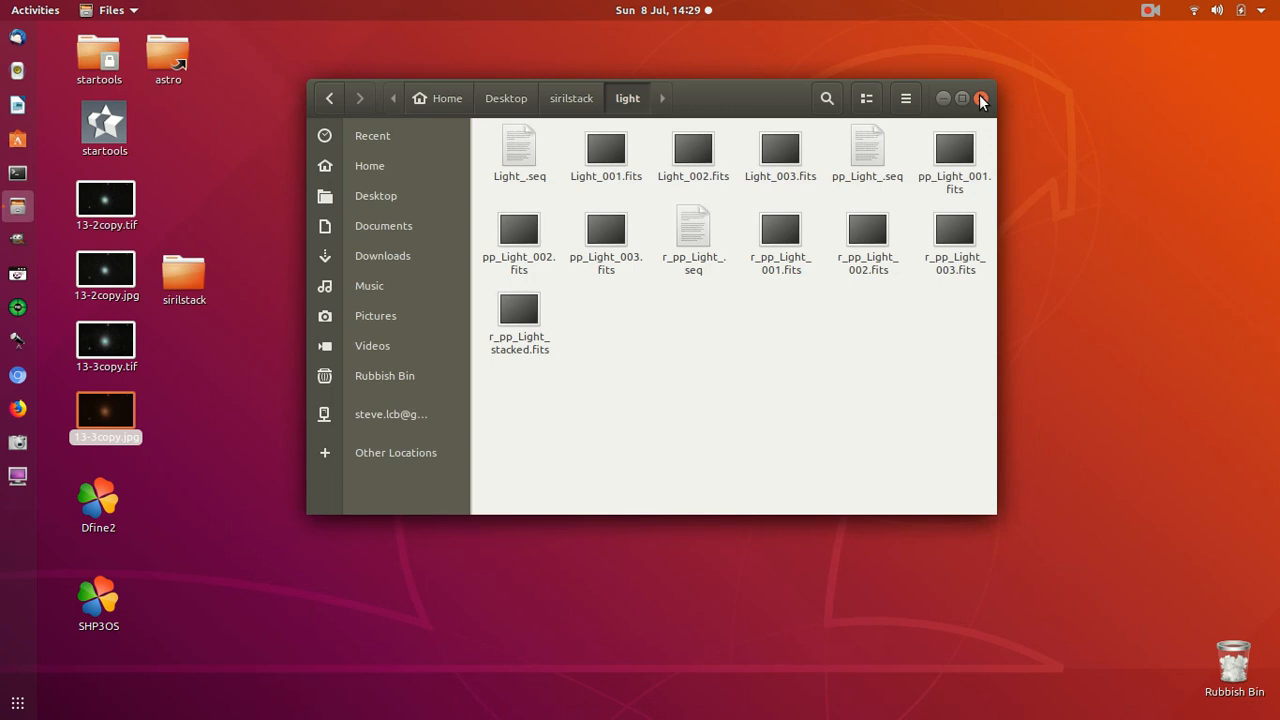
left_click(981, 99)
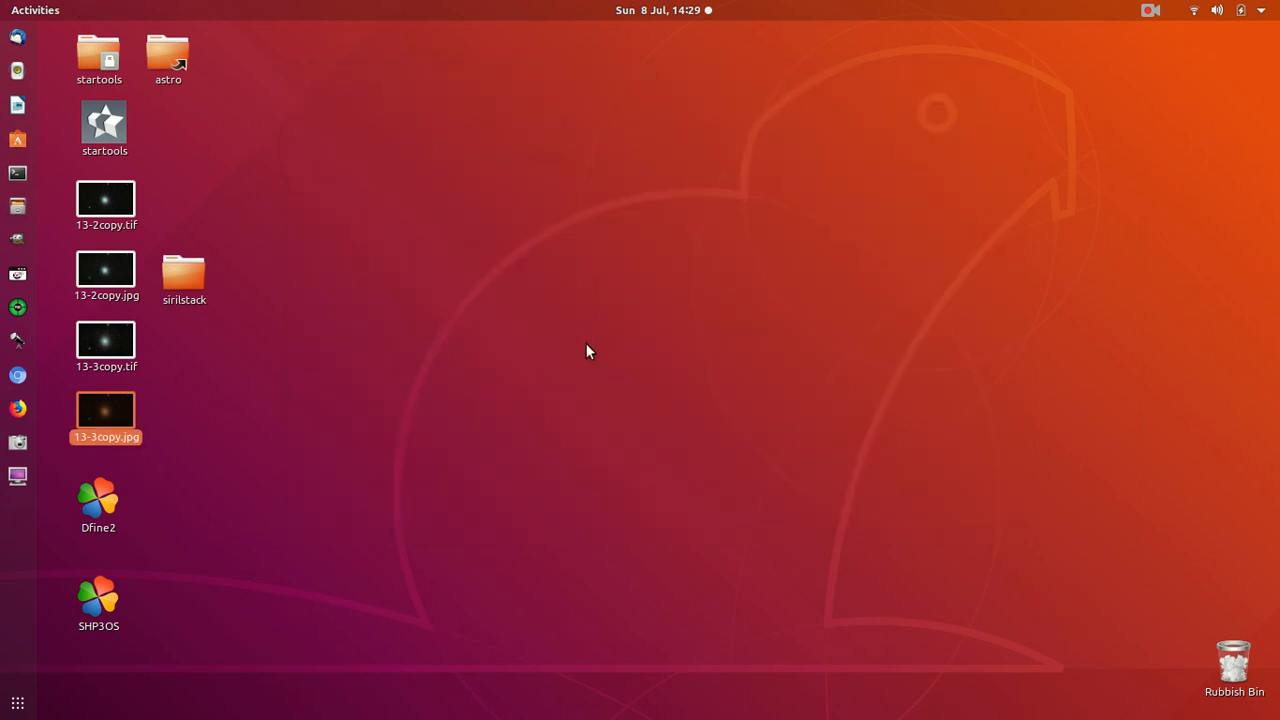
left_click(402, 337)
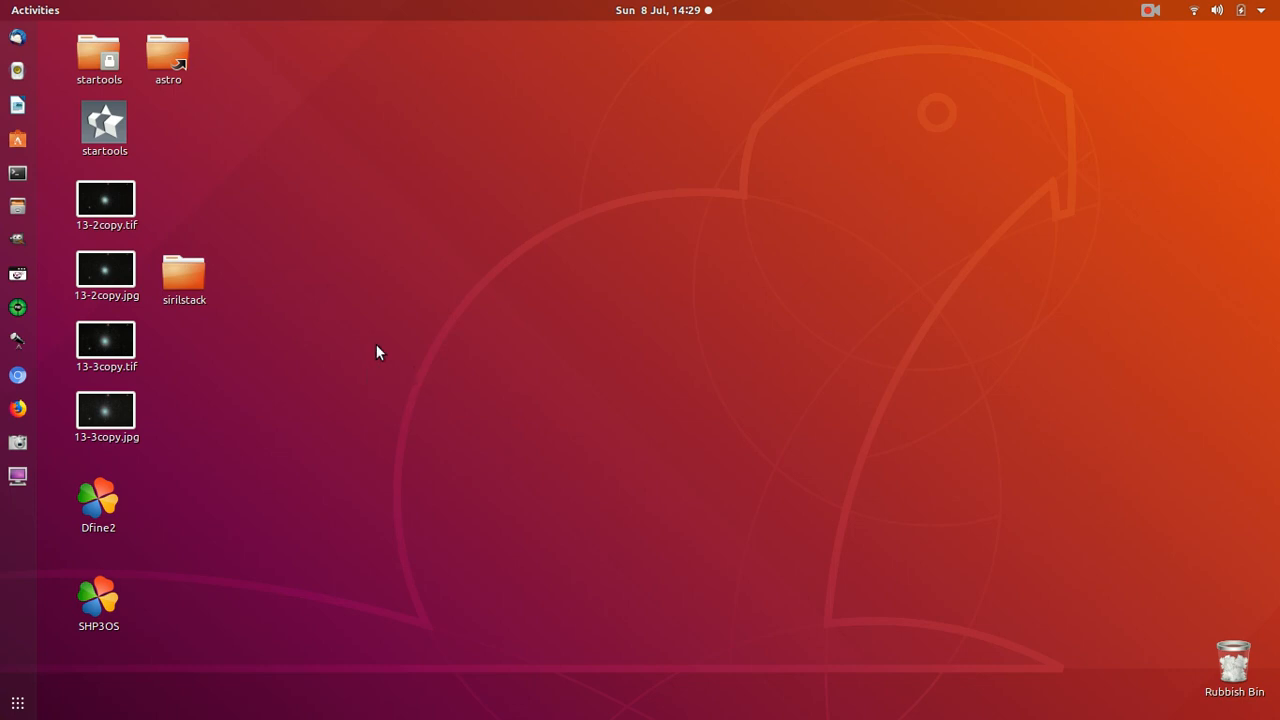
left_click(1150, 12)
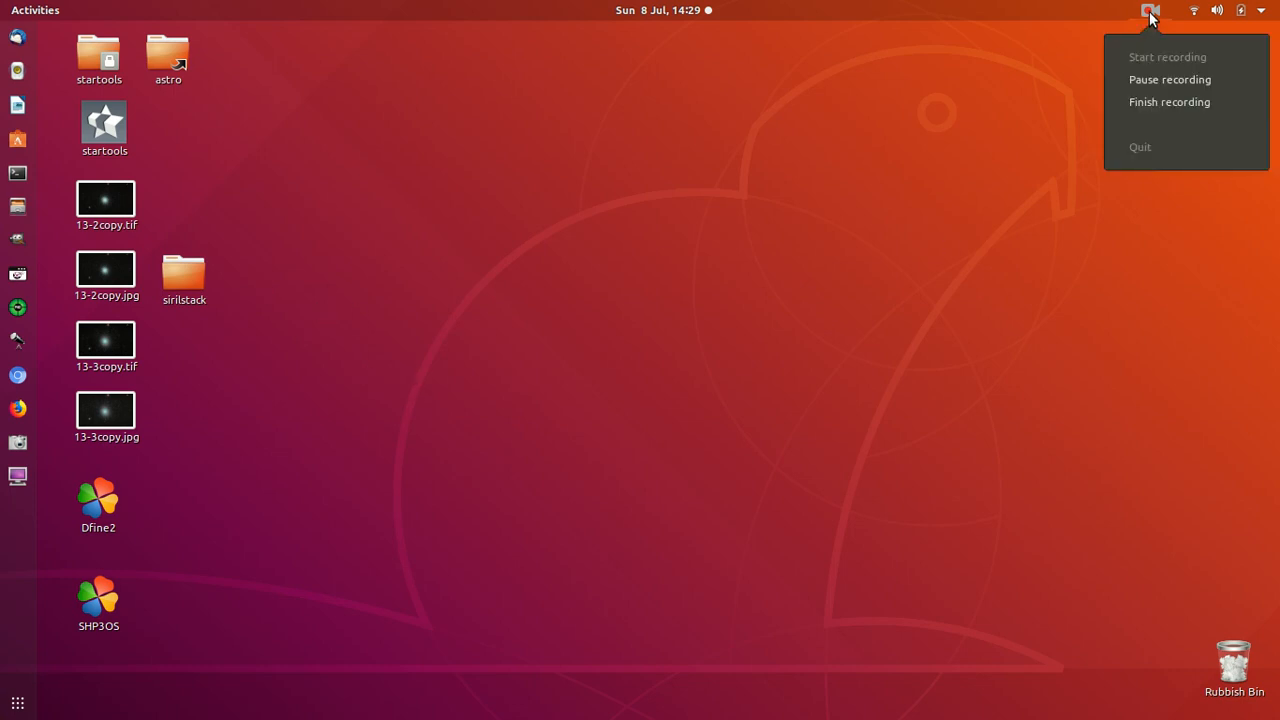
left_click(1142, 102)
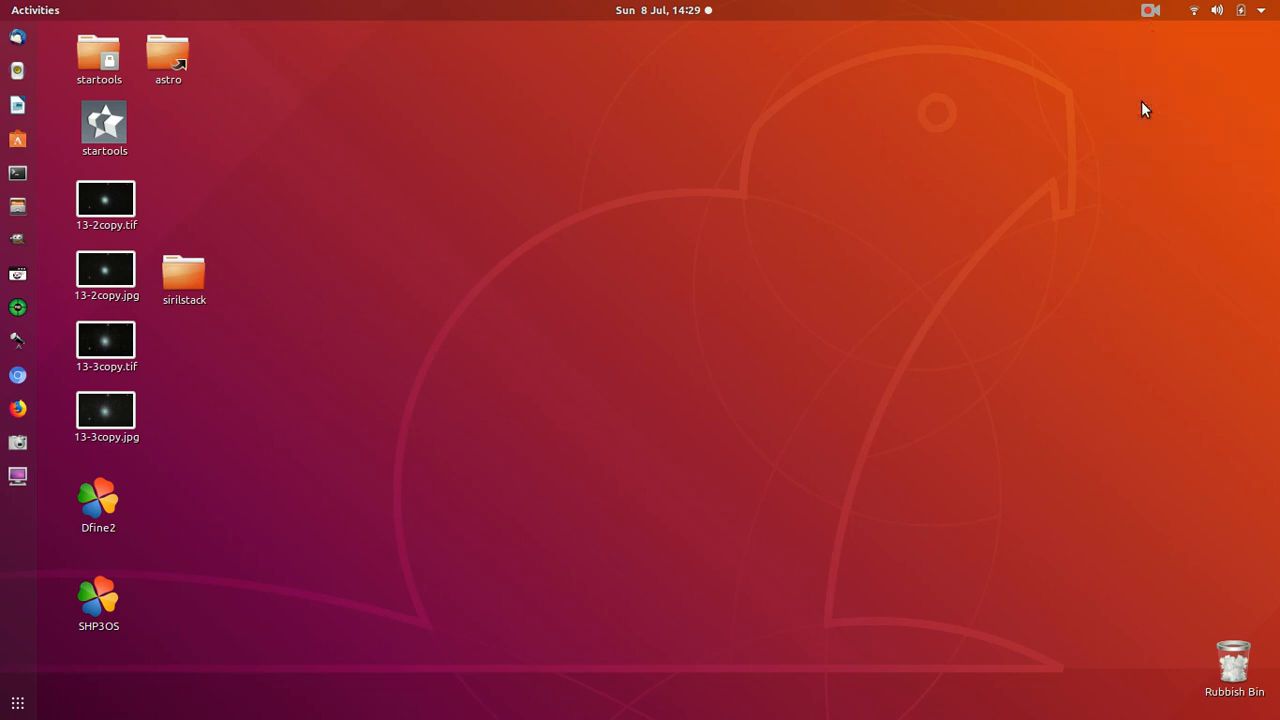